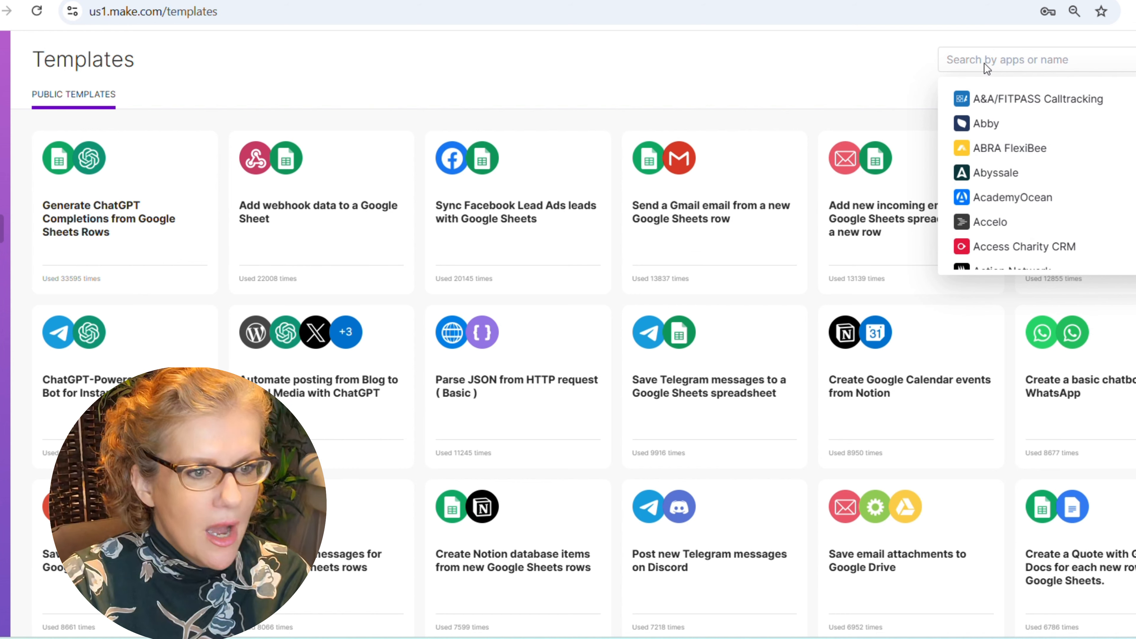
- Search the template gallery for 'mail' and then 'chat', then clear the search
type("mail")
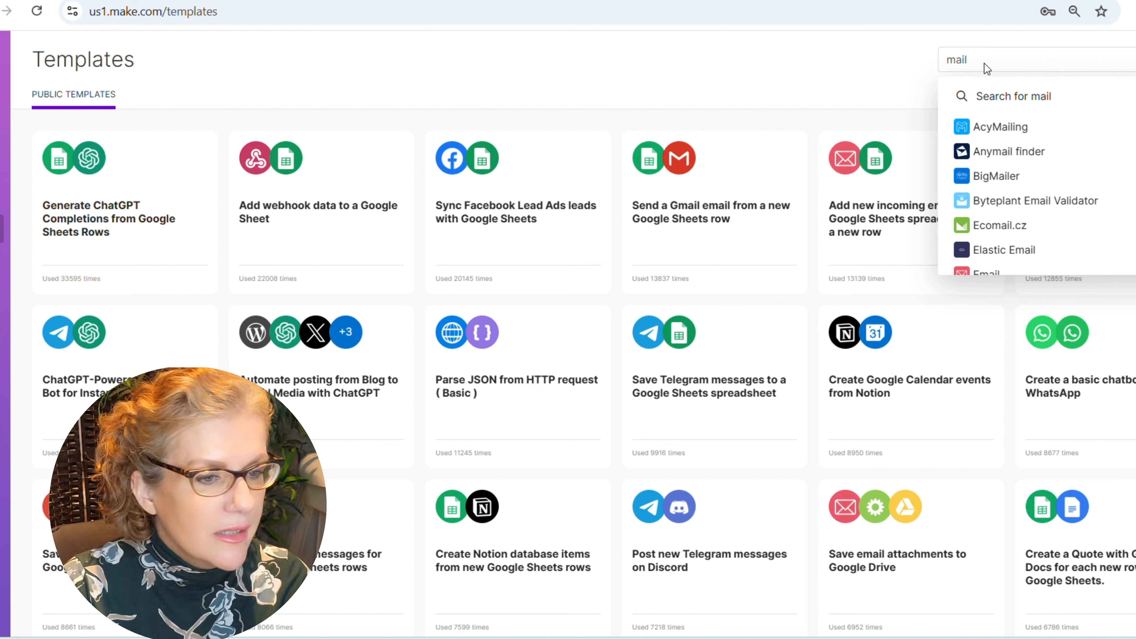
scroll(1019, 156, "down", 4)
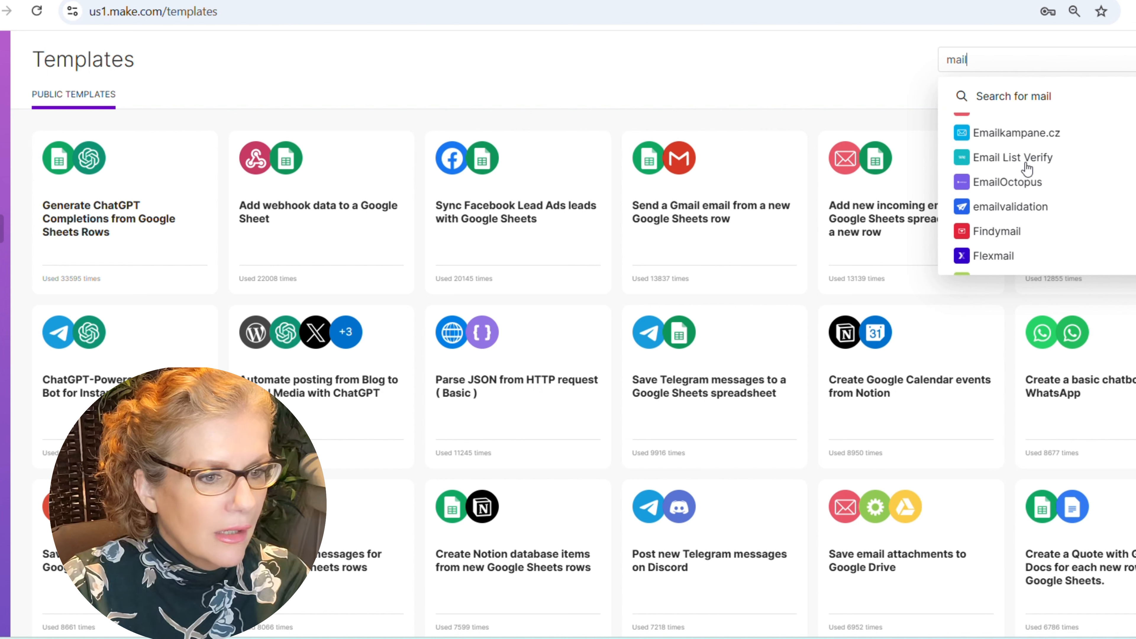
double_click(960, 57)
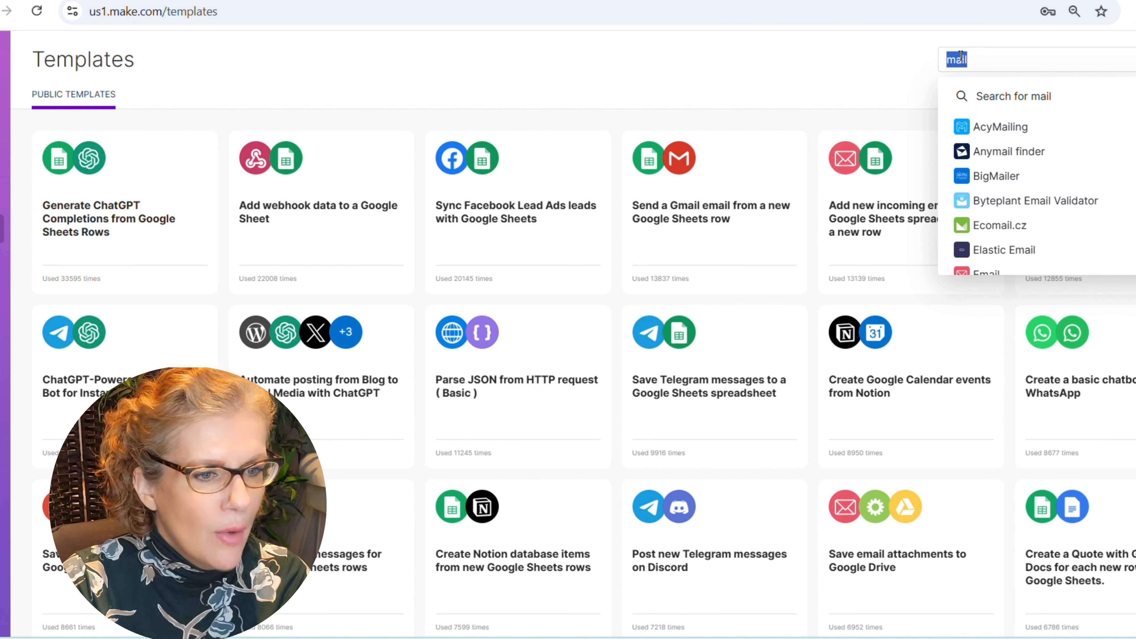
type("chatgp")
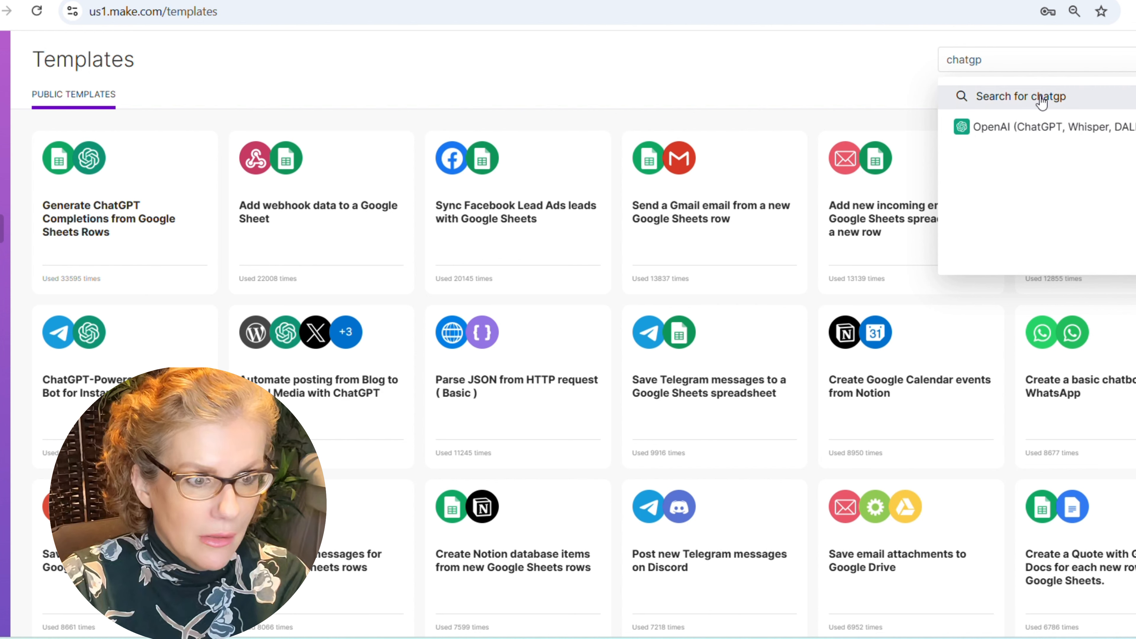
key("BackSpace")
key("BackSpace")
key("BackSpace")
key("BackSpace")
key("BackSpace")
key("BackSpace")
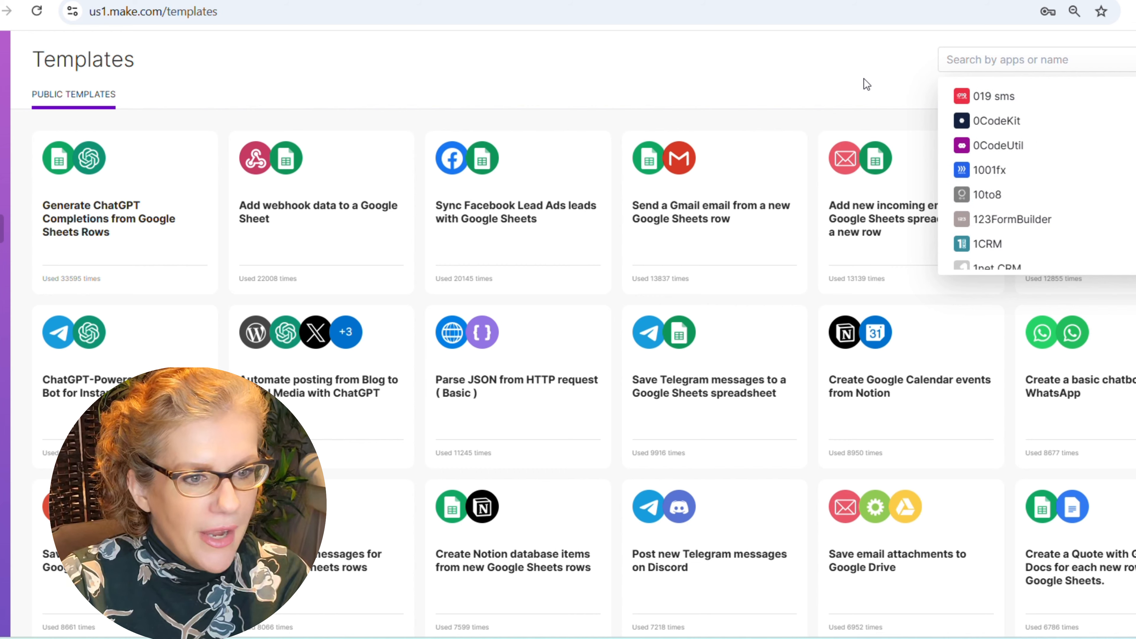
left_click(864, 84)
- Browse down the gallery and open the 'Transcribe audio files…Whisper' template
mouse_move(852, 170)
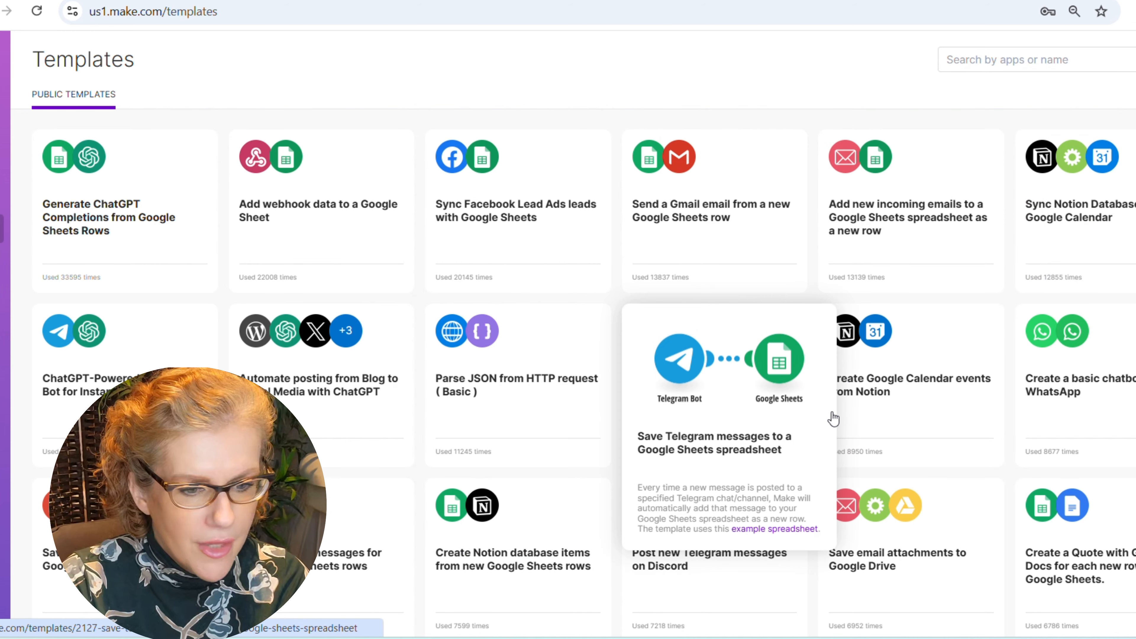
scroll(831, 418, "down", 5)
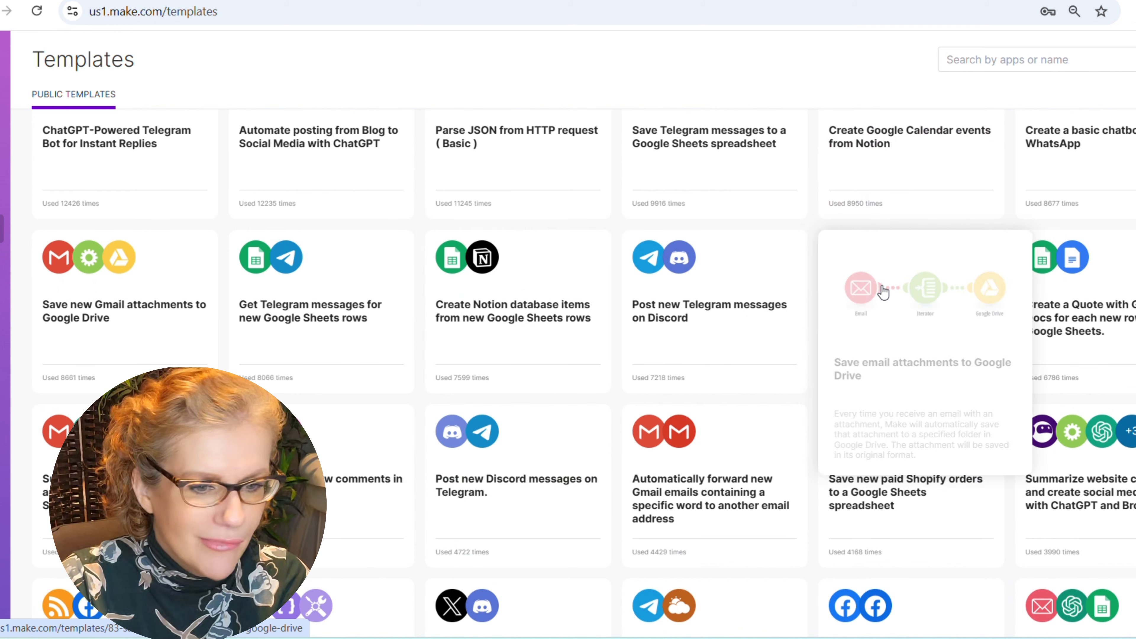
scroll(943, 306, "down", 8)
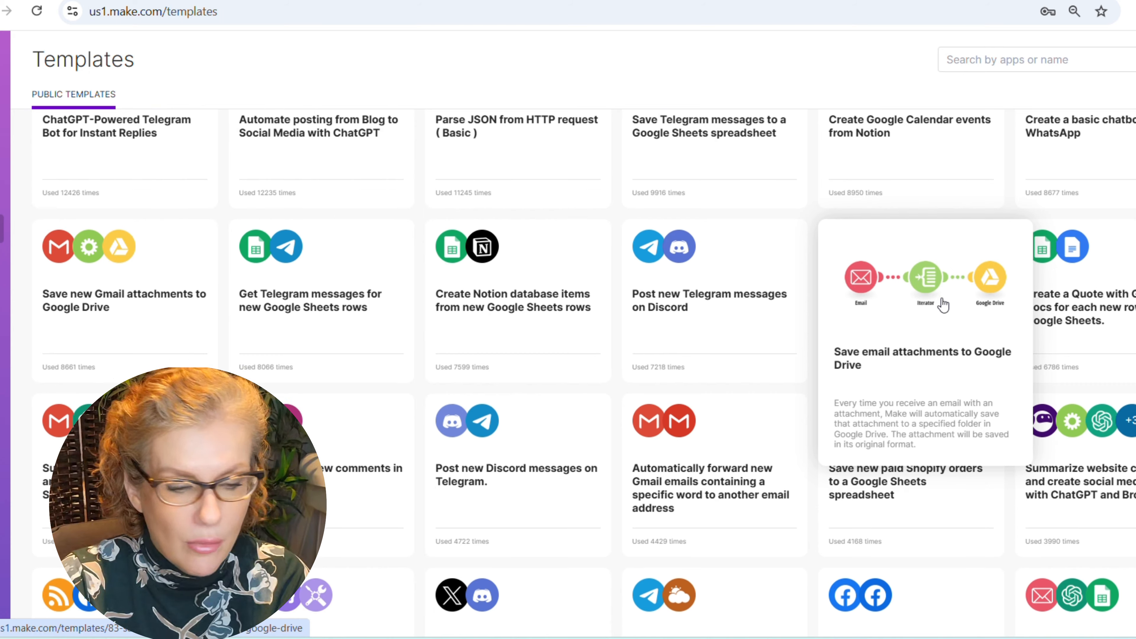
scroll(943, 305, "down", 6)
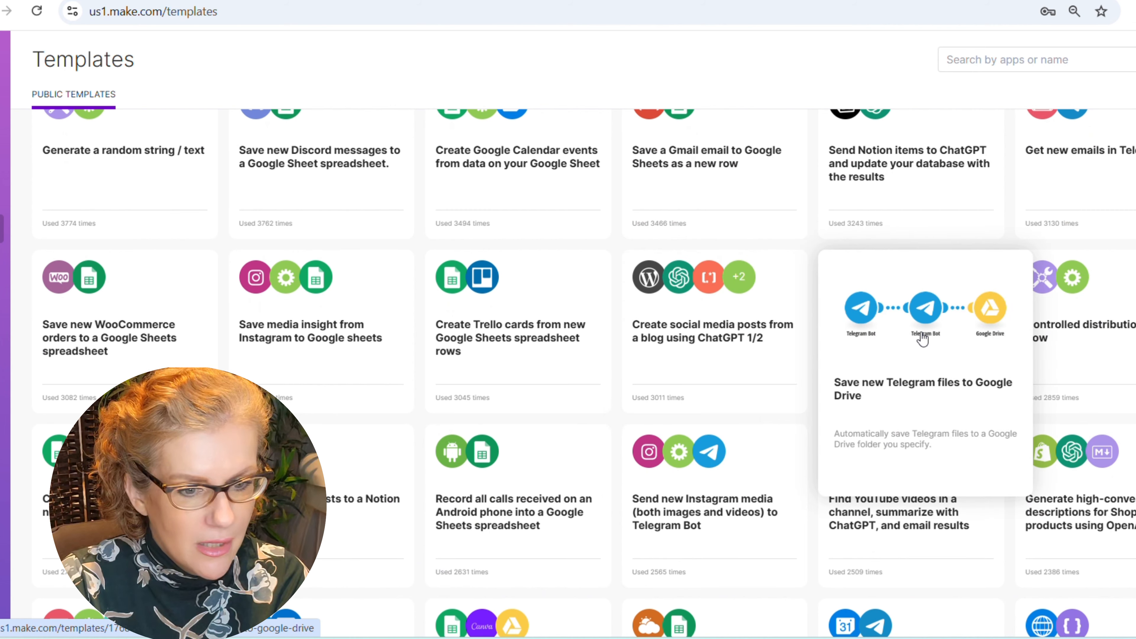
scroll(922, 339, "down", 5)
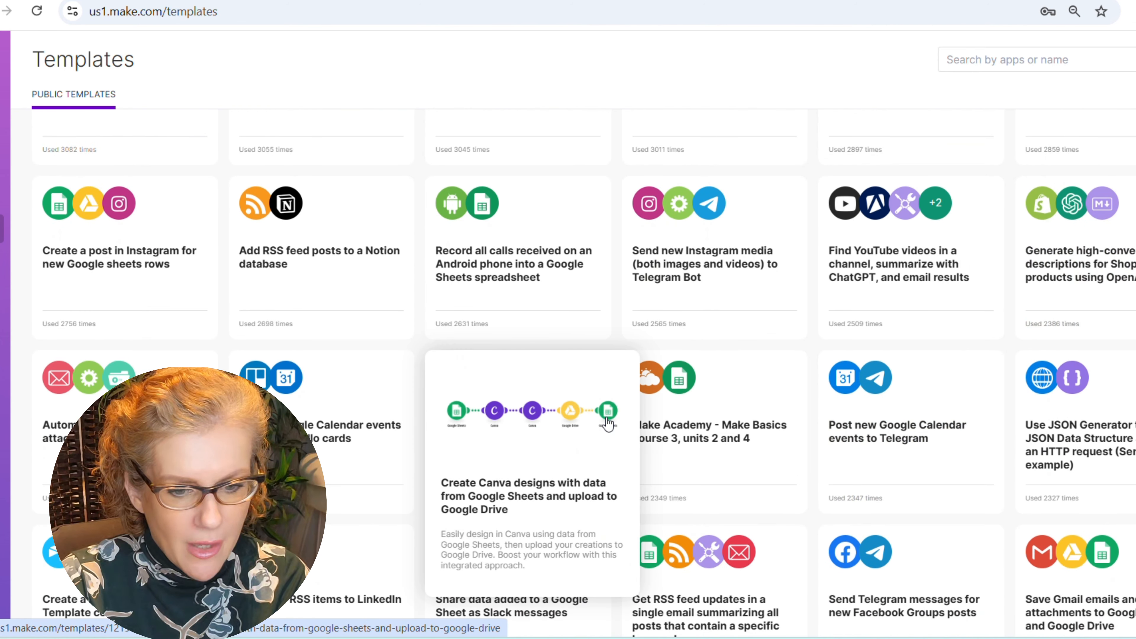
scroll(726, 434, "down", 3)
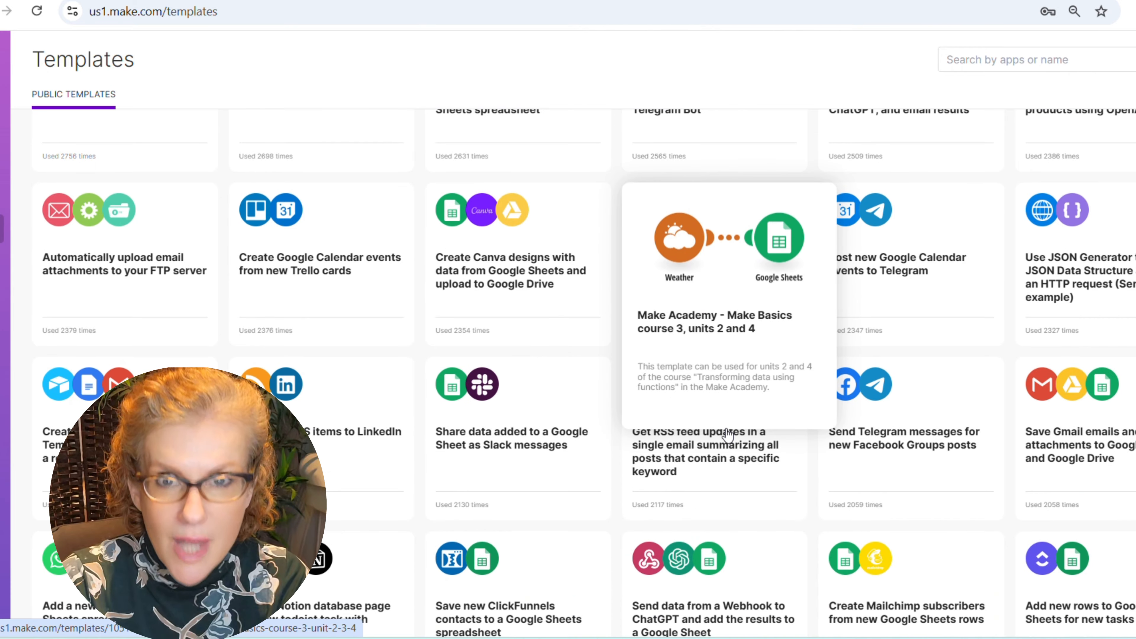
scroll(727, 434, "down", 2)
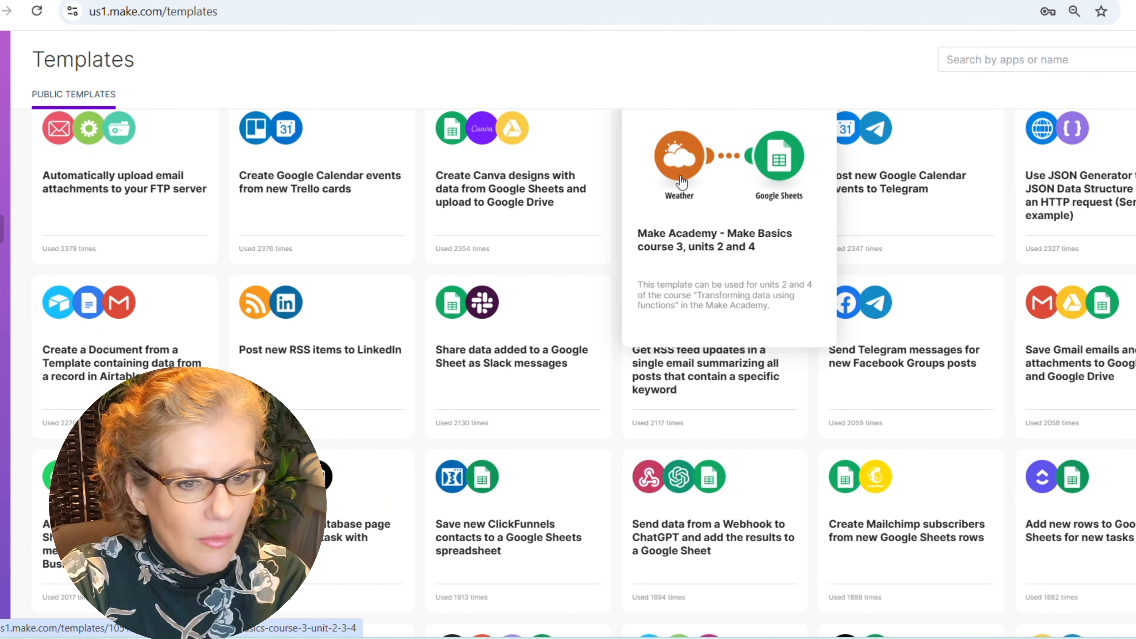
scroll(716, 193, "down", 6)
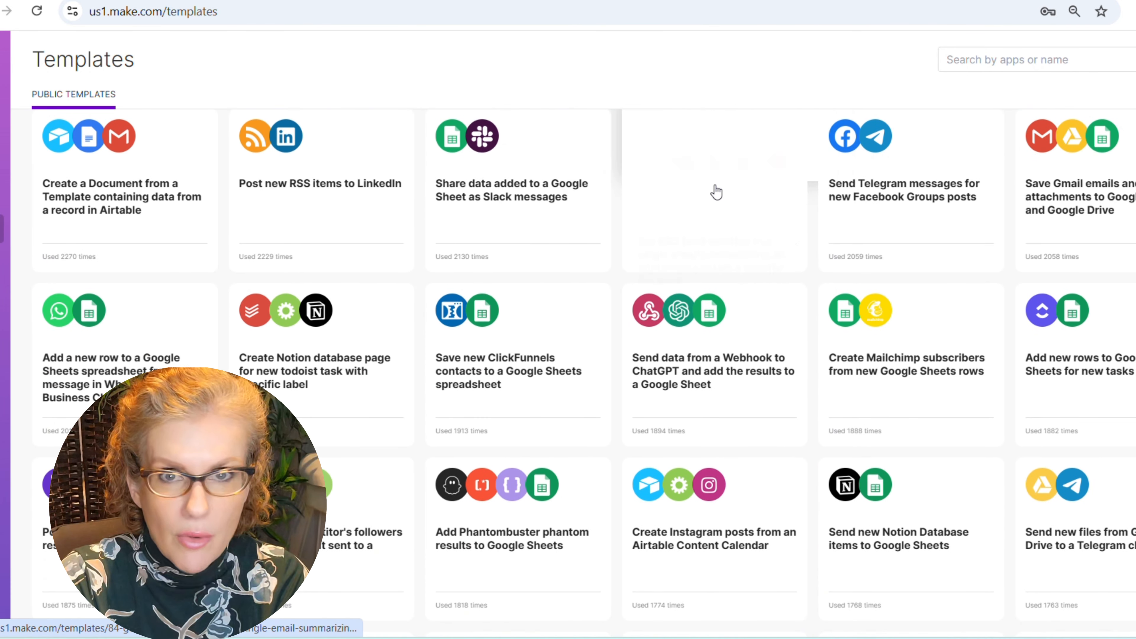
scroll(716, 192, "down", 1)
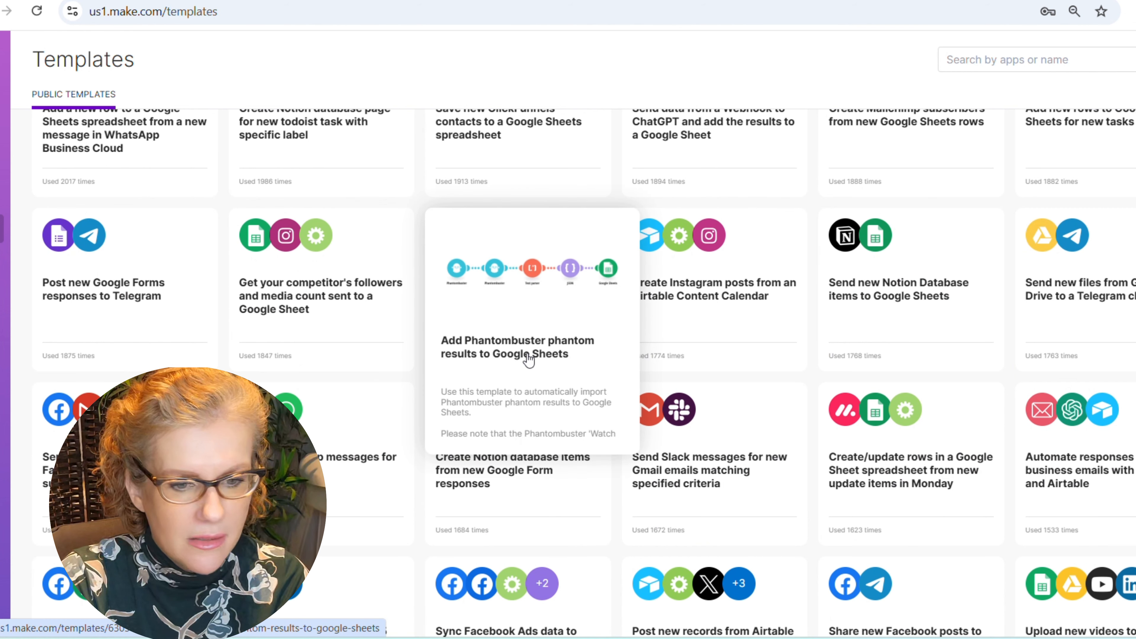
scroll(529, 360, "down", 5)
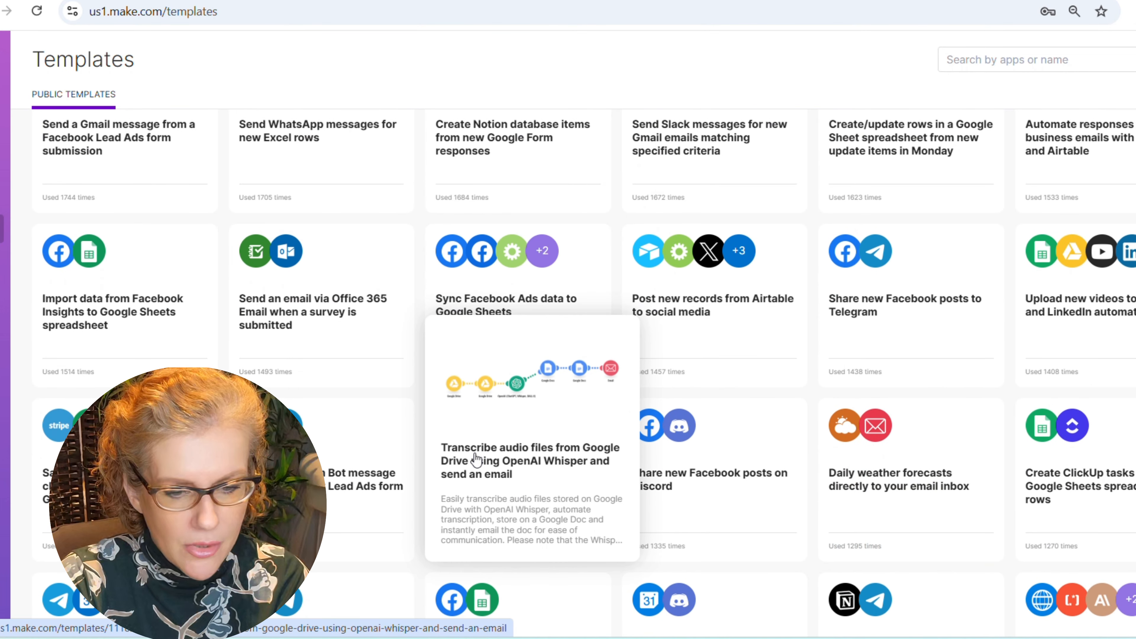
left_click(516, 464)
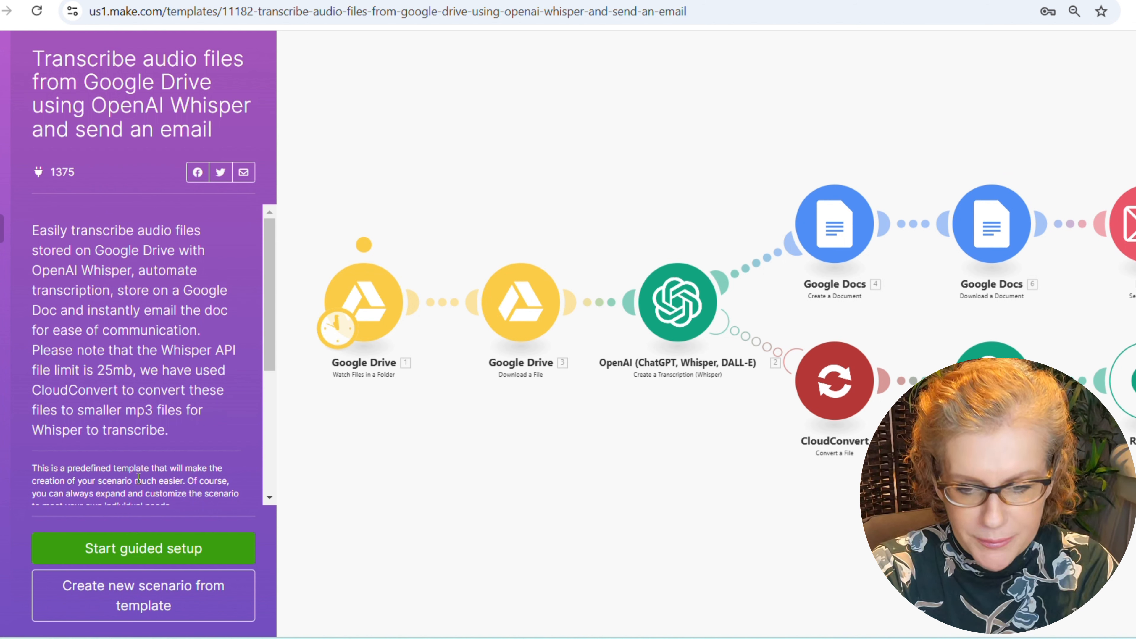
- Review the apps the Whisper template uses, then begin its guided setup
scroll(139, 477, "down", 2)
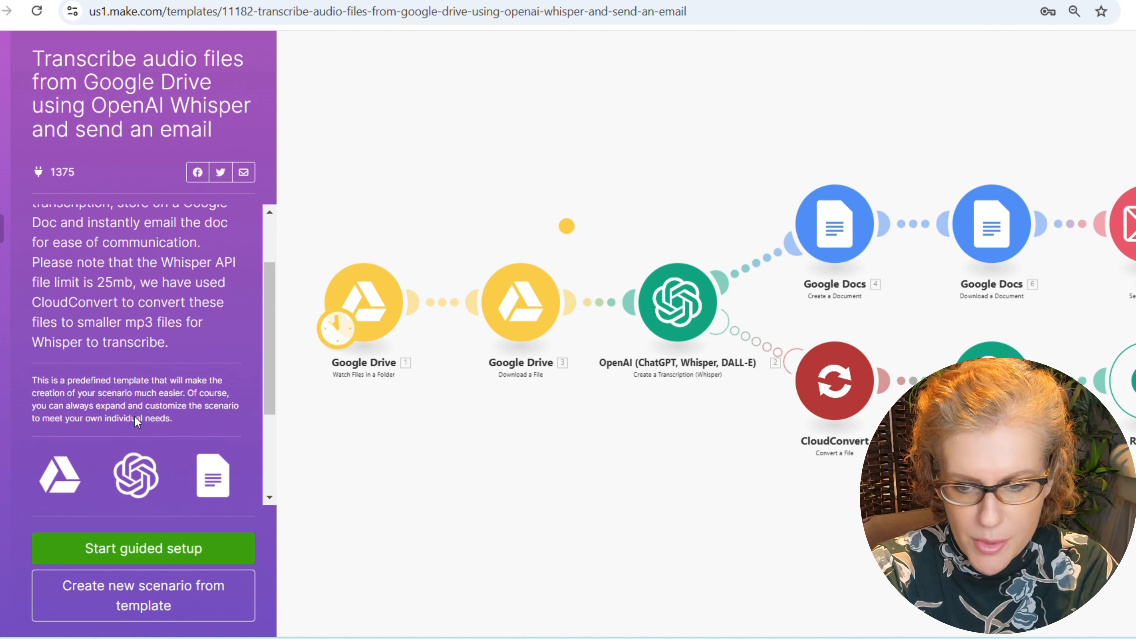
scroll(136, 416, "down", 3)
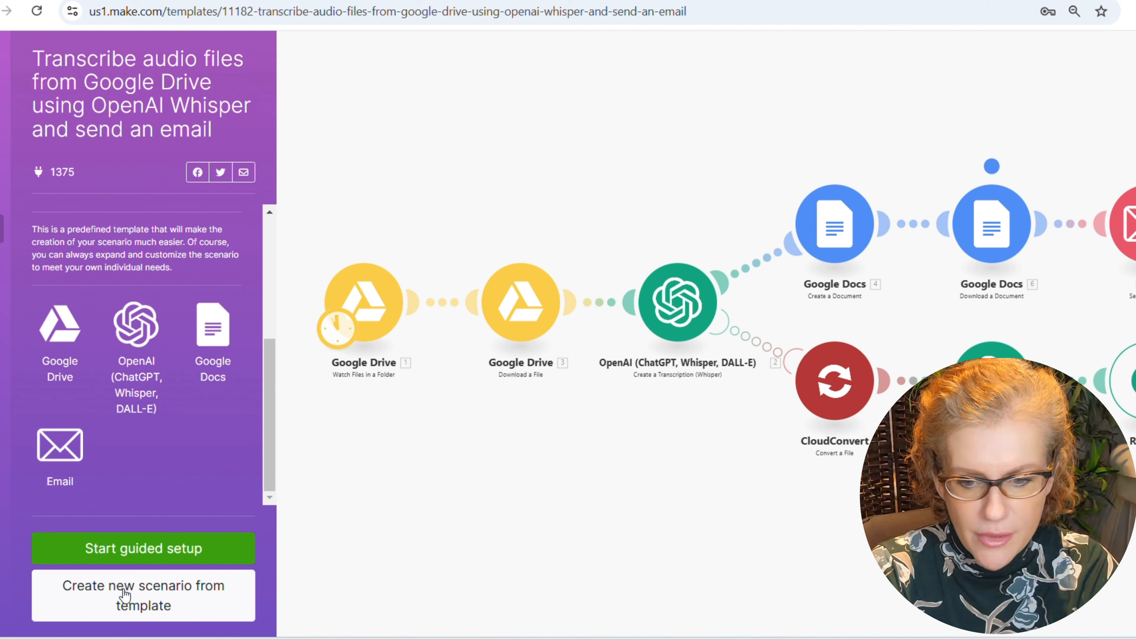
left_click(148, 549)
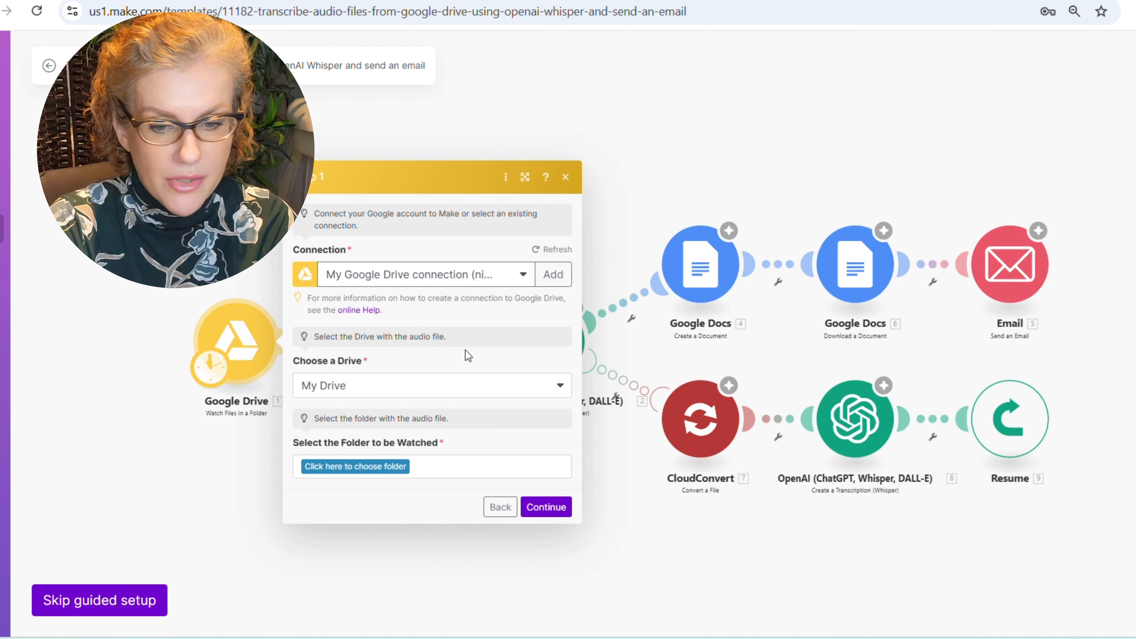
- Add a new Google Drive connection by signing in with the Google account and allowing access
left_click(550, 274)
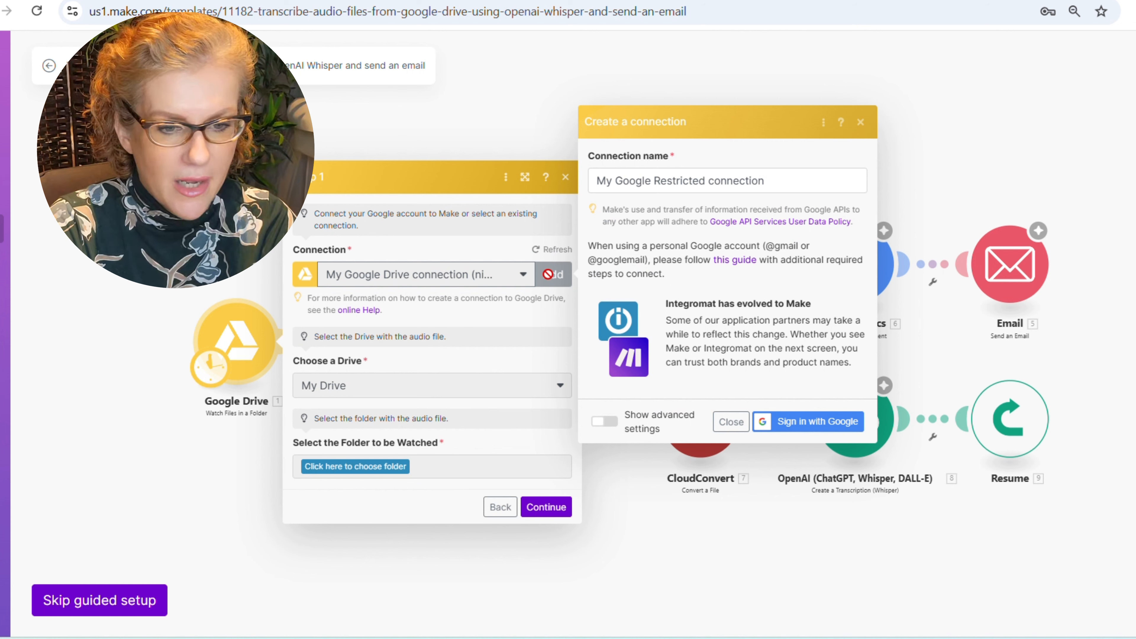
left_click(831, 422)
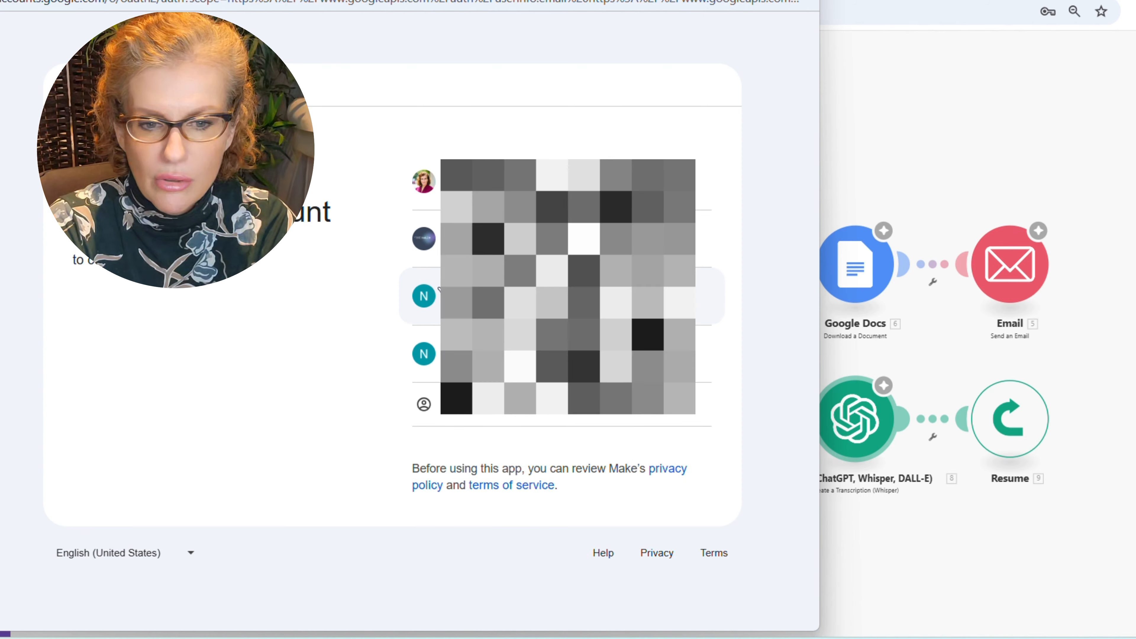
left_click(707, 296)
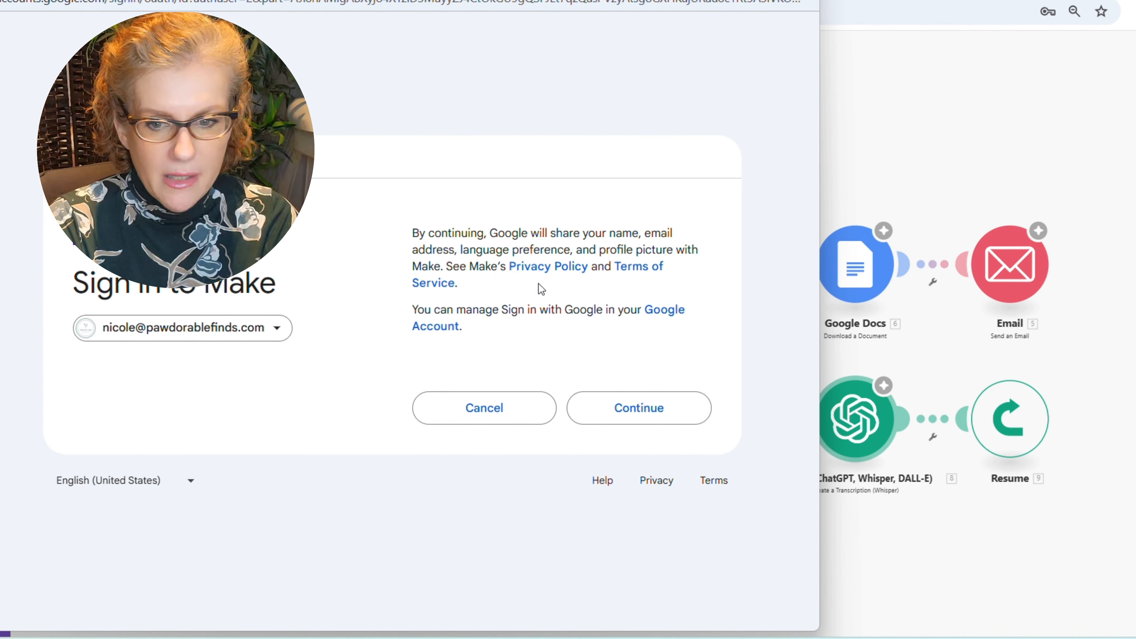
left_click(629, 412)
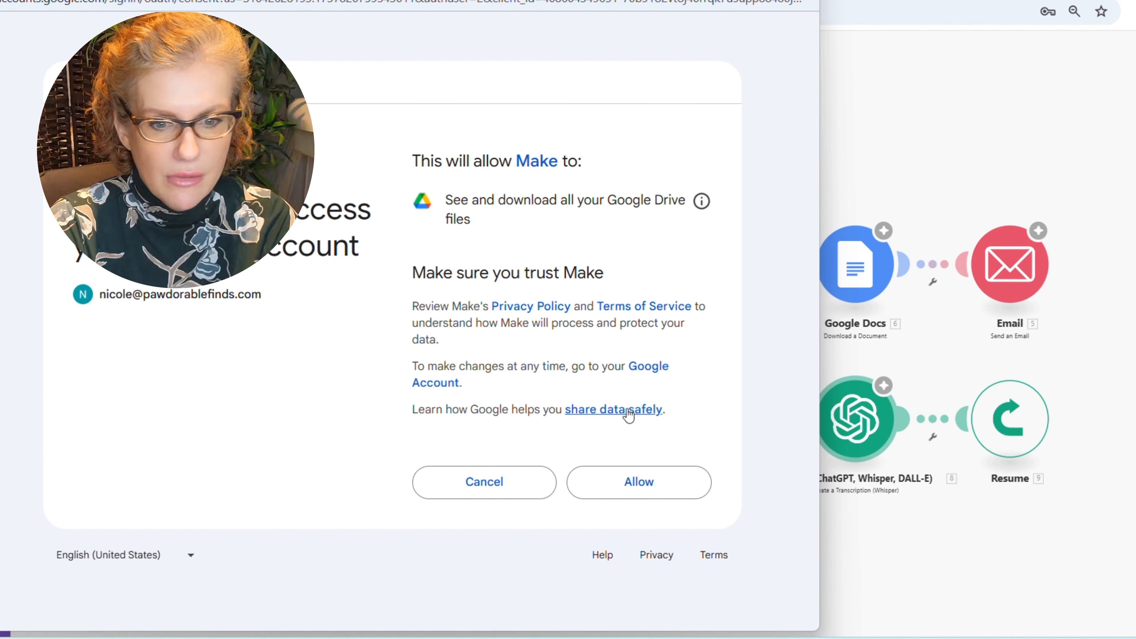
left_click(629, 480)
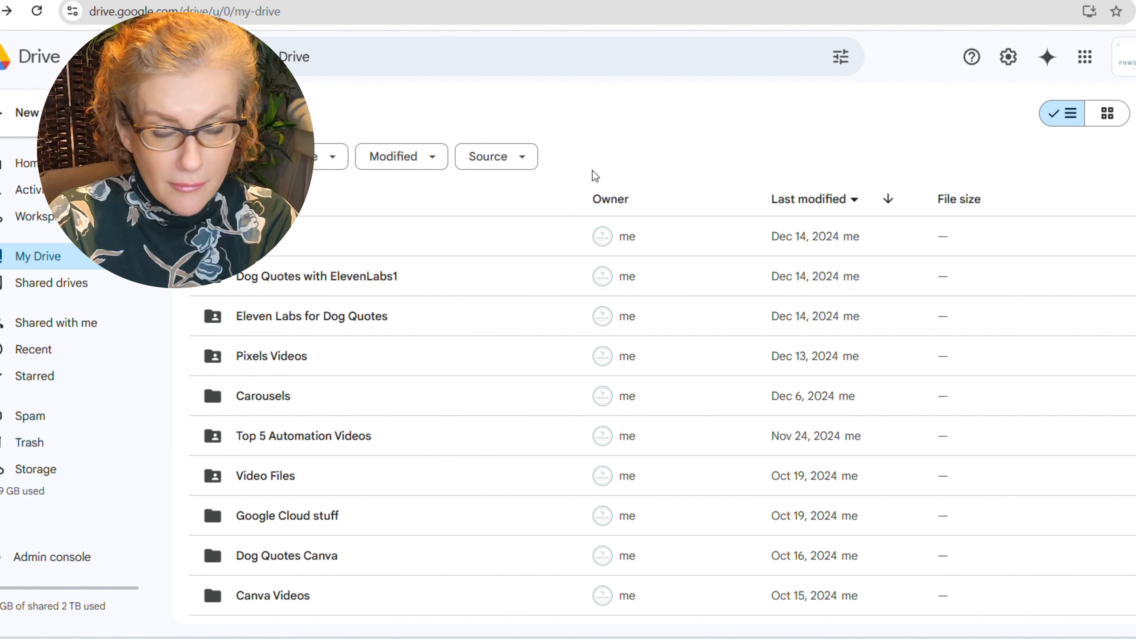
- Create a 'Test for Make Template' folder in My Drive and return to the Make window
left_click(18, 117)
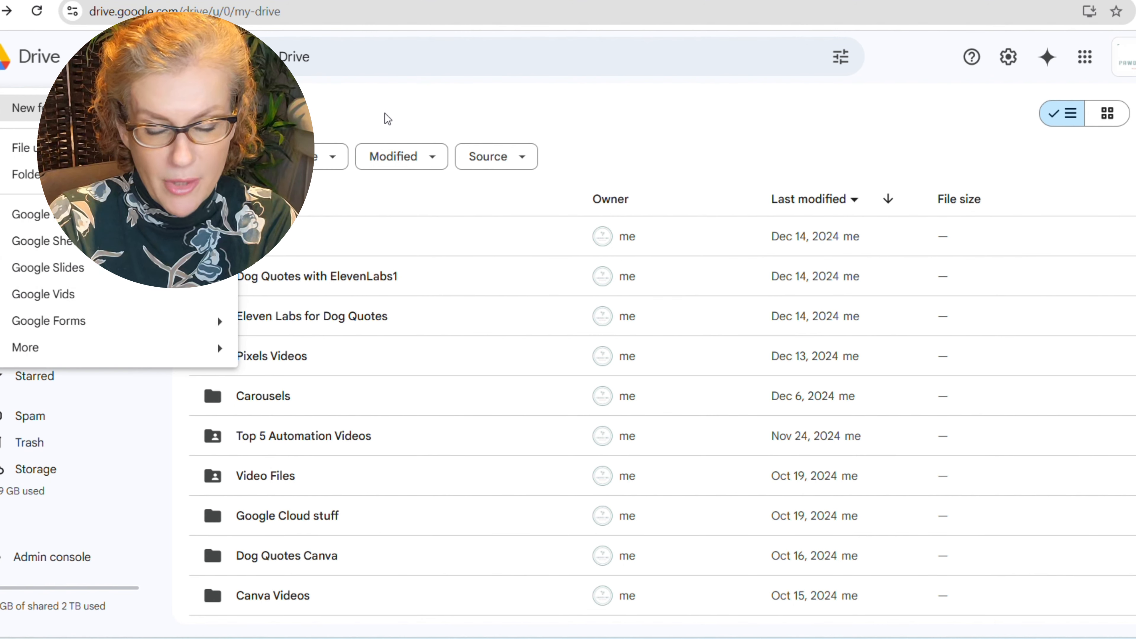
left_click(54, 108)
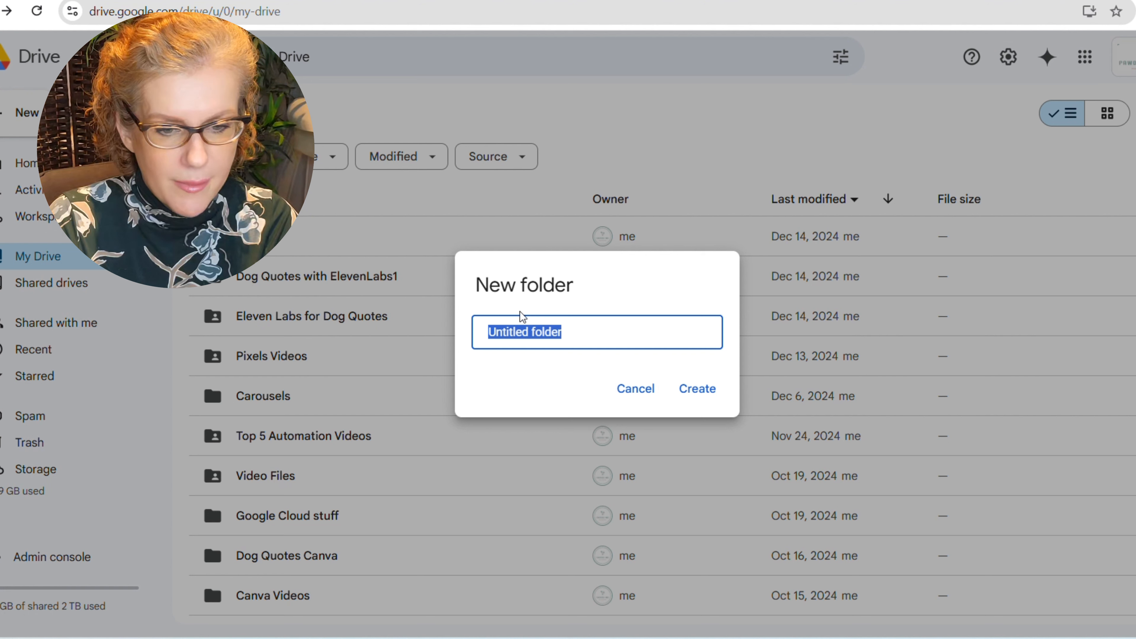
type("Tes")
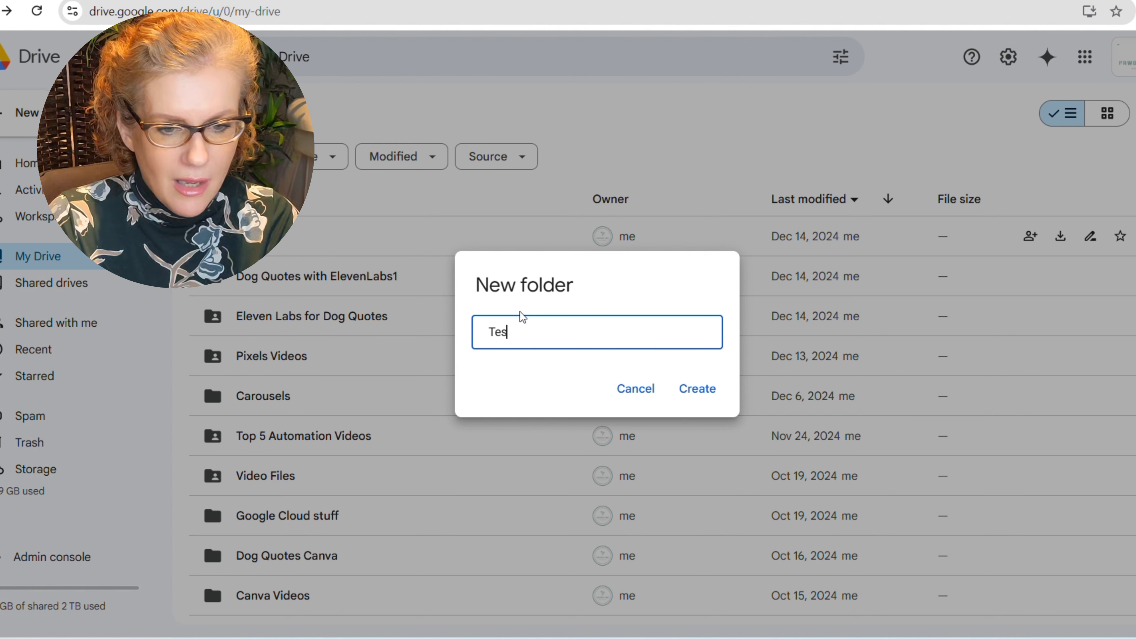
type("t for Make Template")
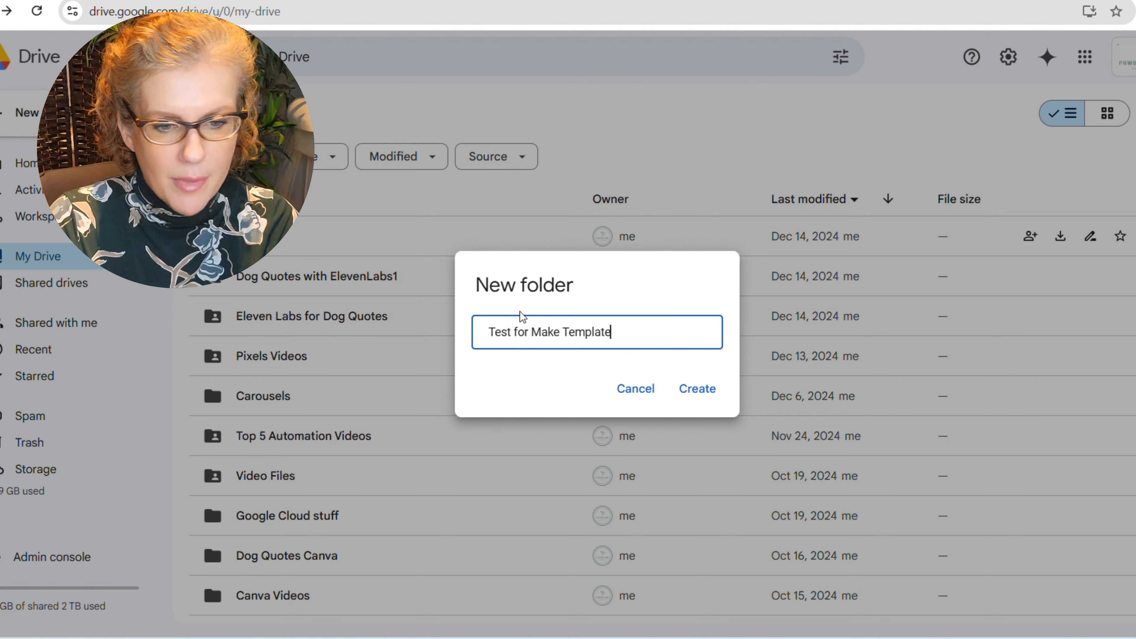
left_click(692, 394)
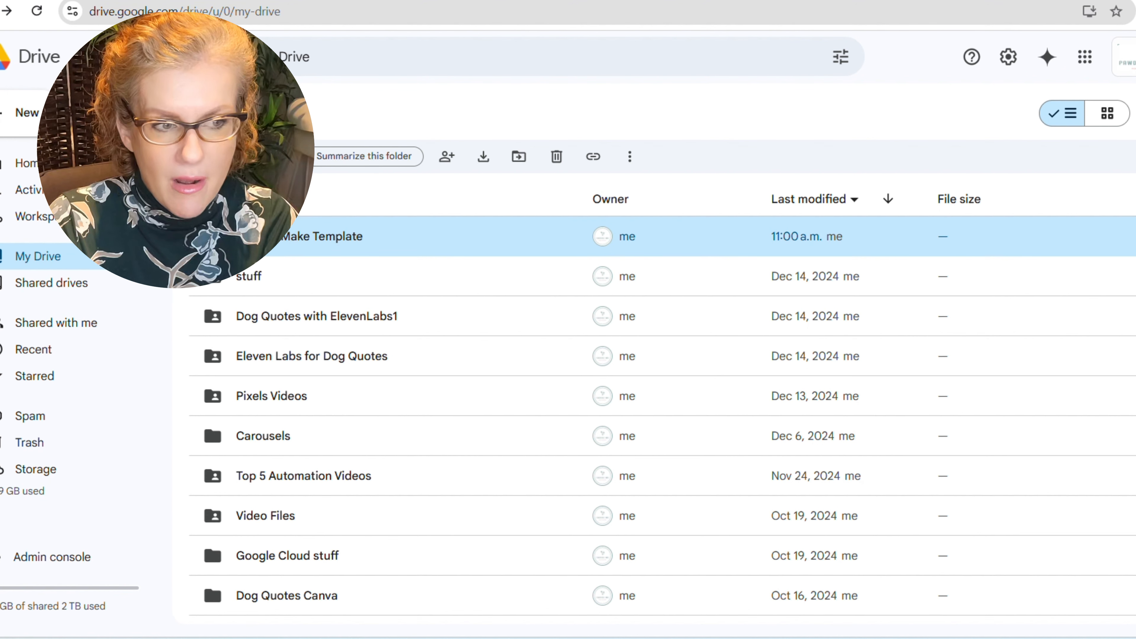
mouse_move(538, 638)
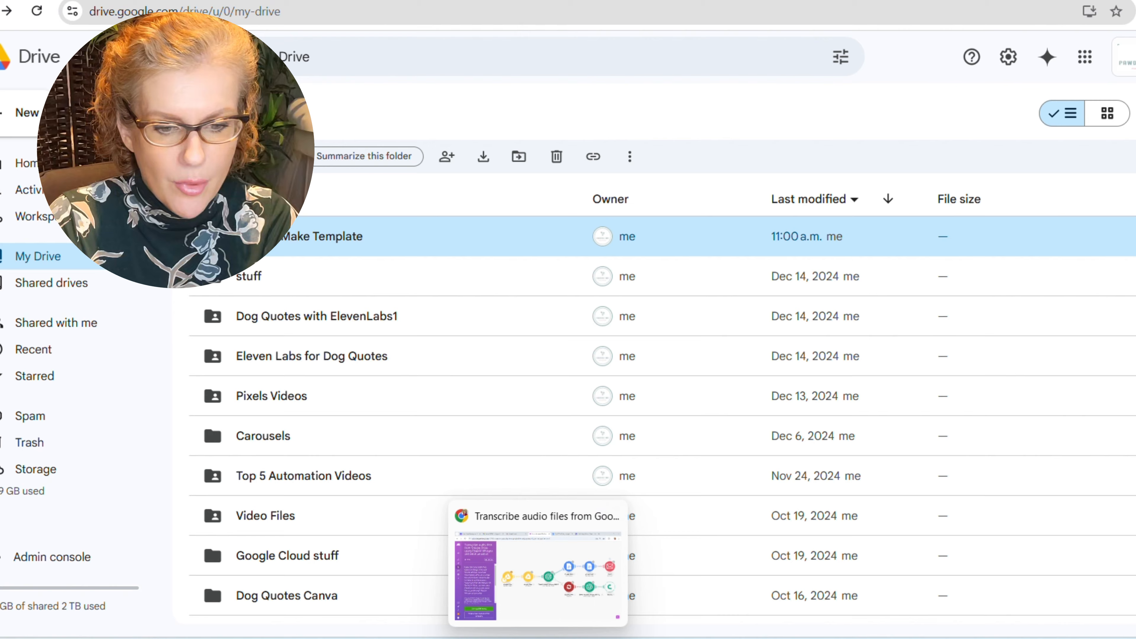
left_click(522, 594)
- Set the Google Drive trigger to watch My Drive's Test for Make Template folder from now on
left_click(143, 548)
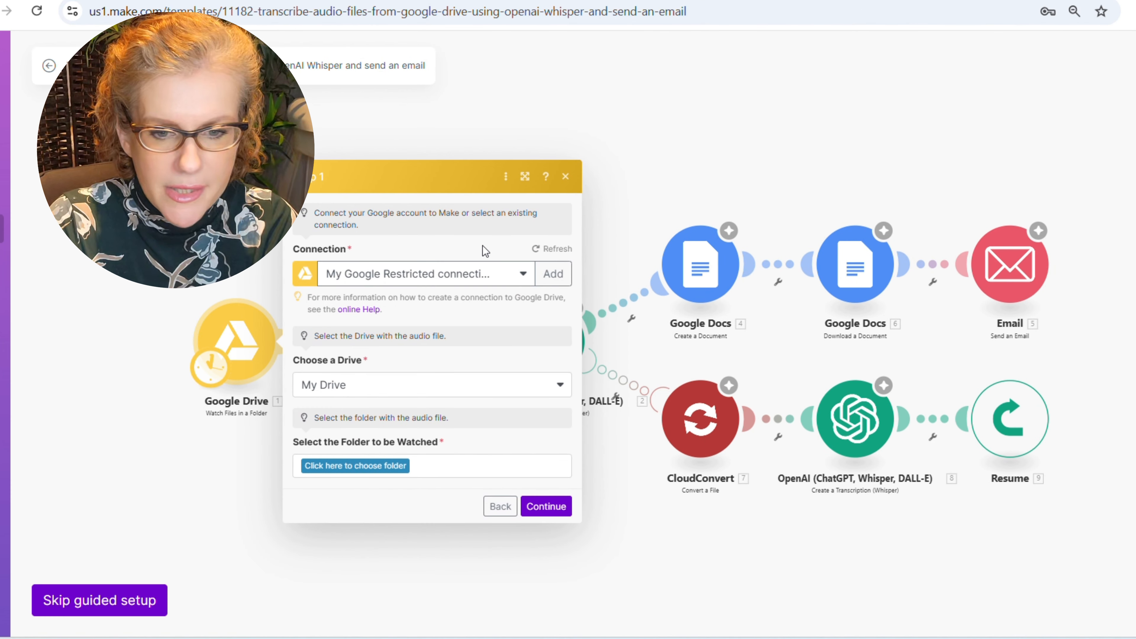
left_click(535, 249)
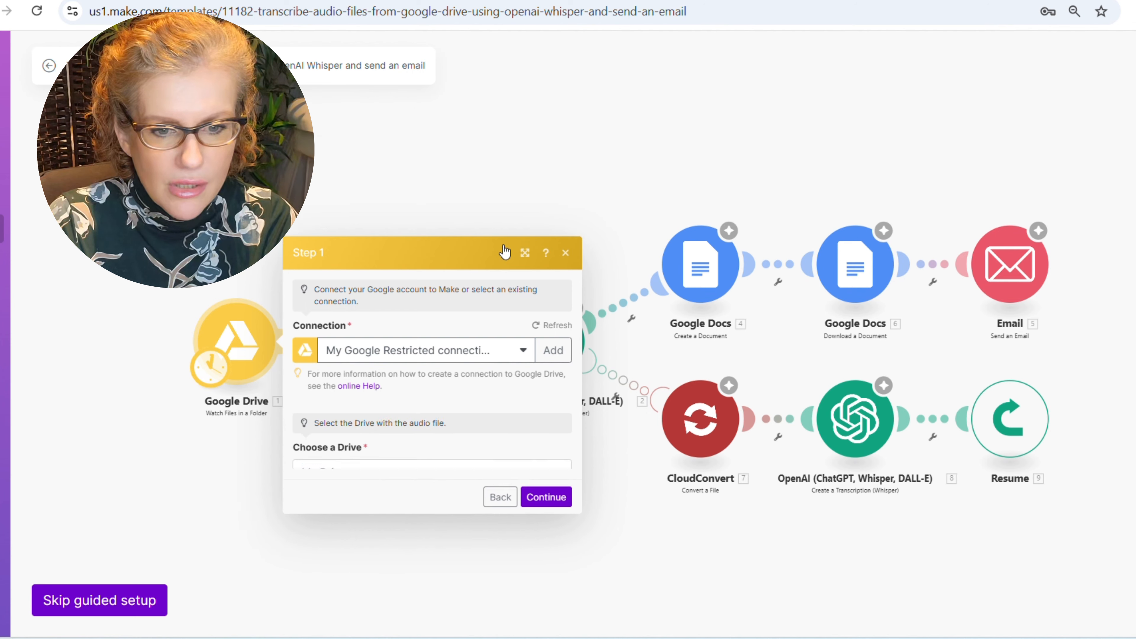
left_click(371, 466)
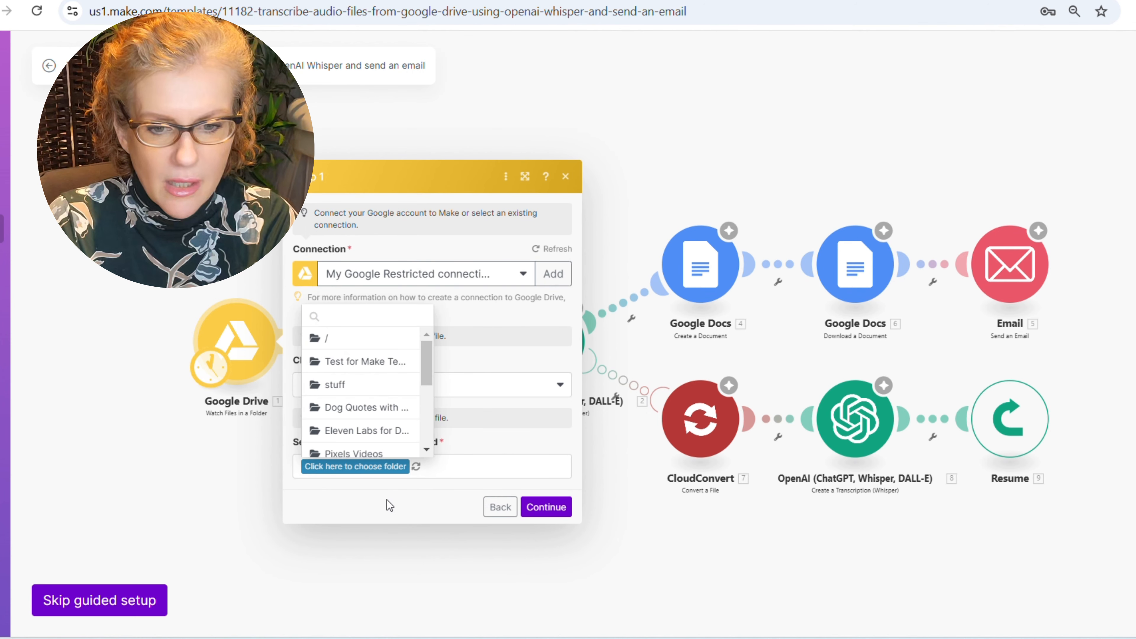
left_click(362, 361)
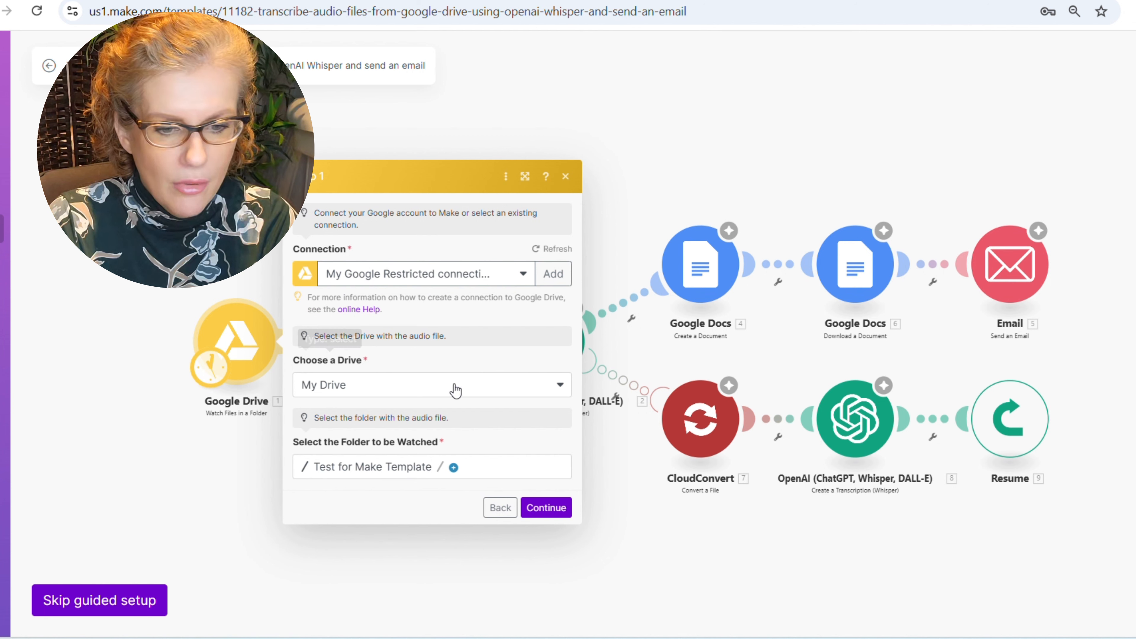
left_click(558, 507)
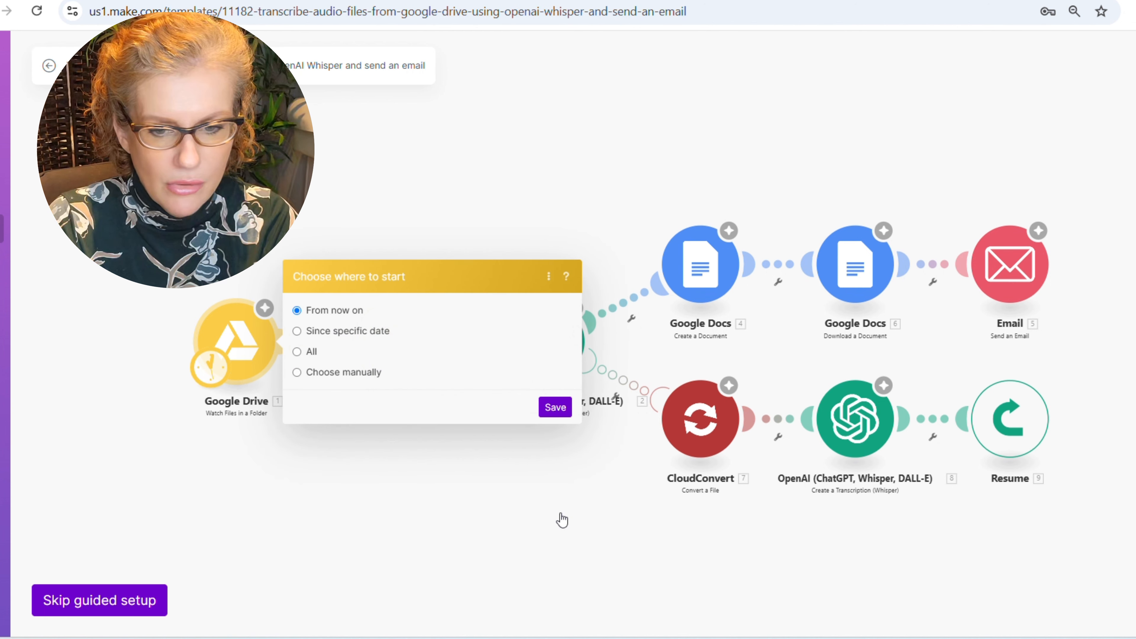
left_click(553, 404)
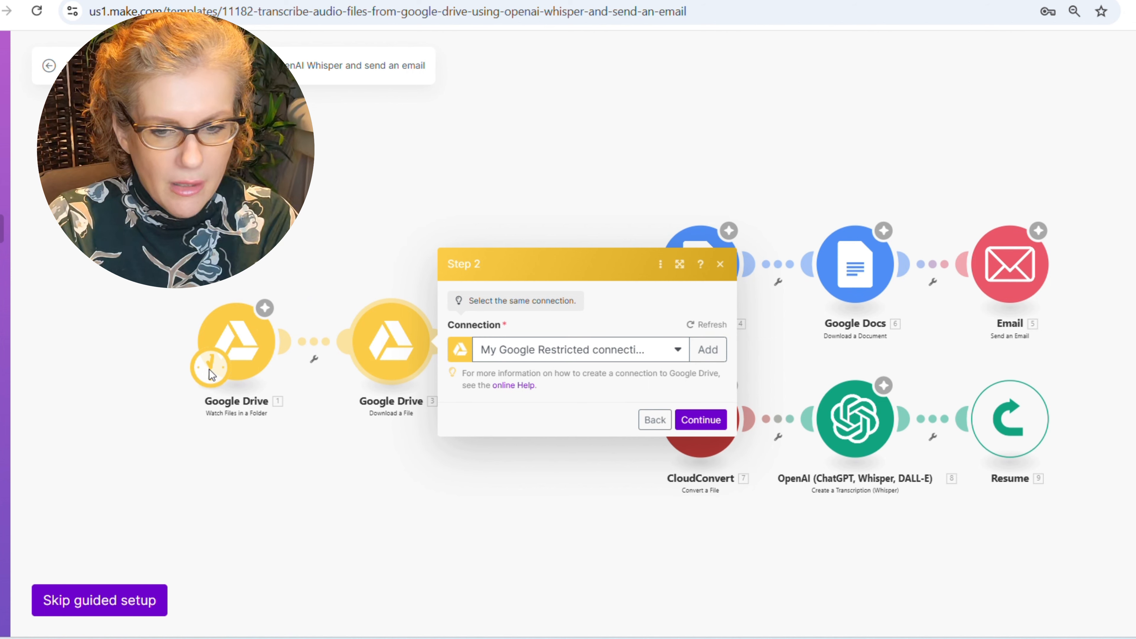
left_click(253, 350)
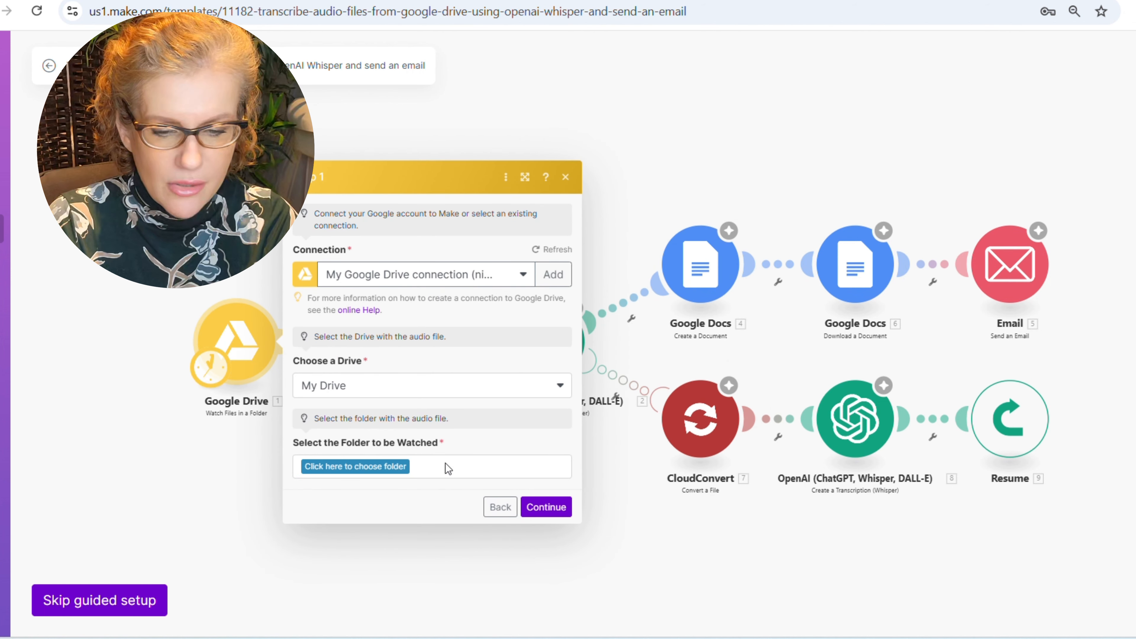
left_click(392, 467)
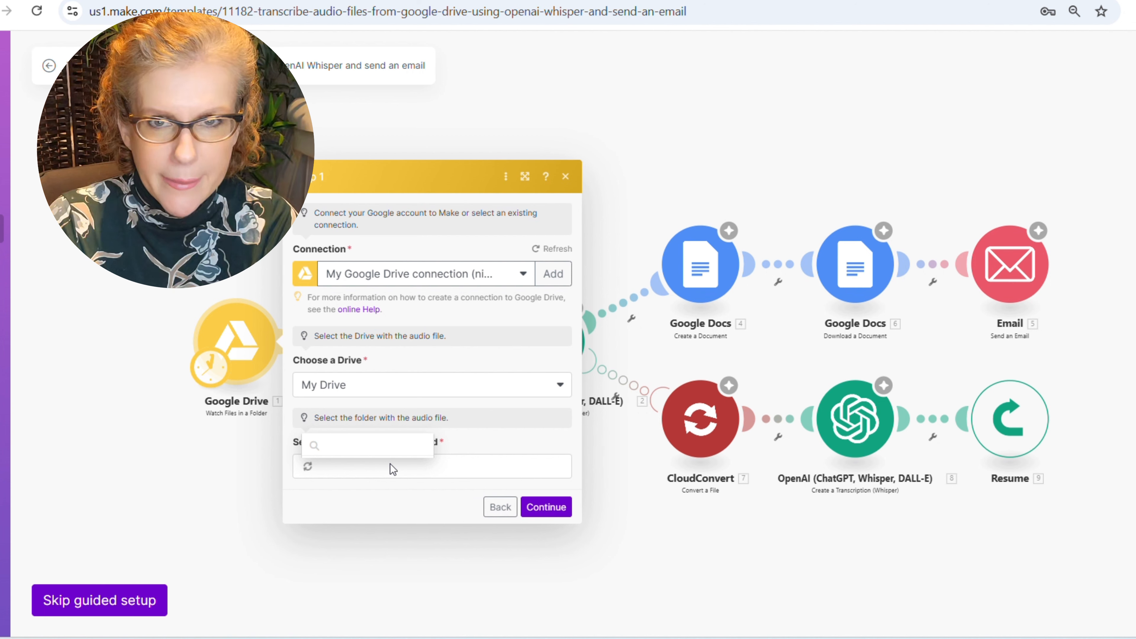
left_click(360, 365)
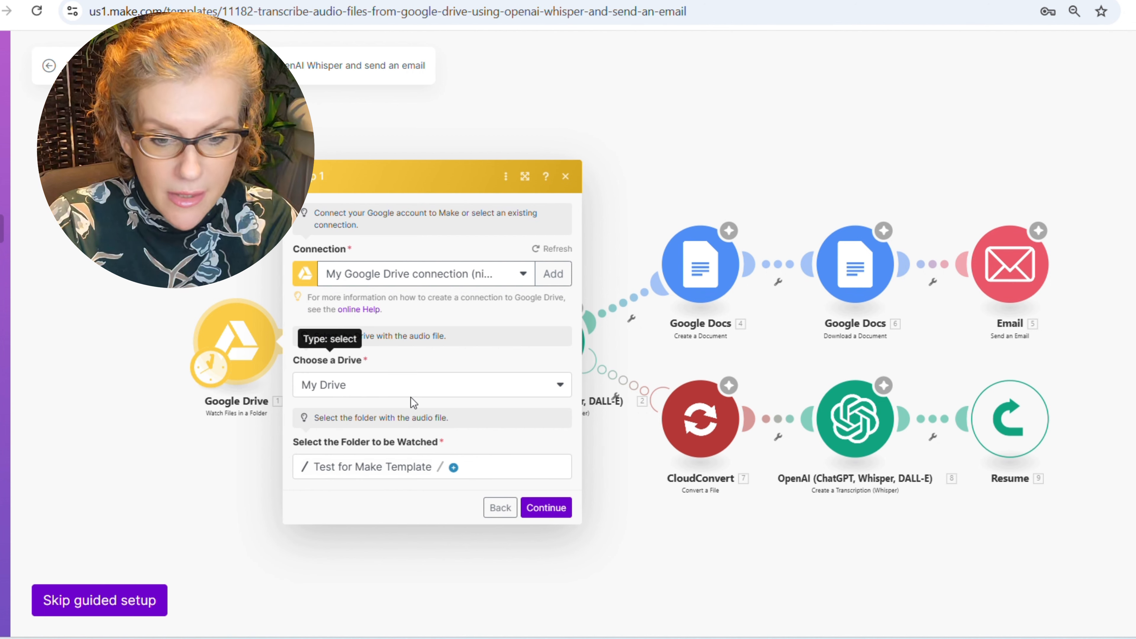
left_click(559, 514)
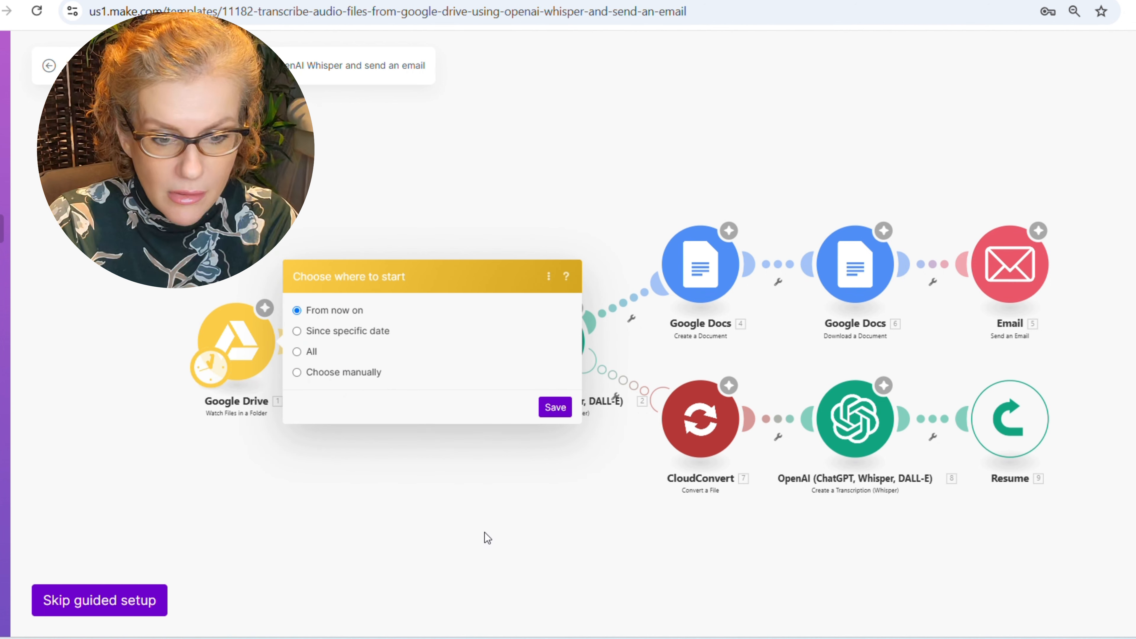
left_click(556, 406)
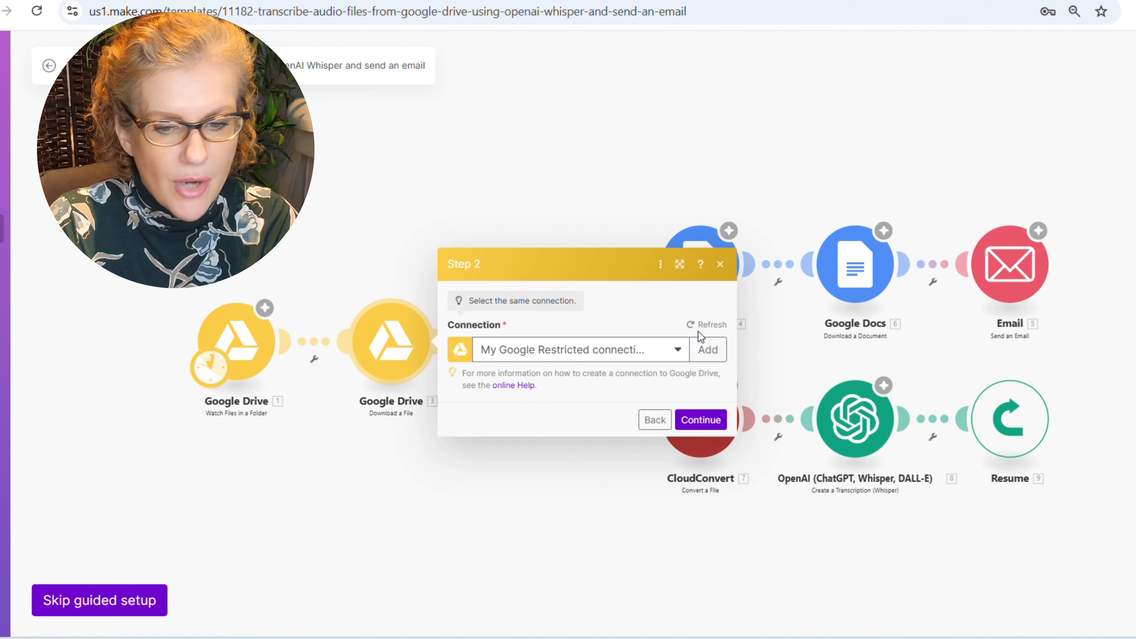
- Use the Google Drive connection for the file download step
left_click(656, 354)
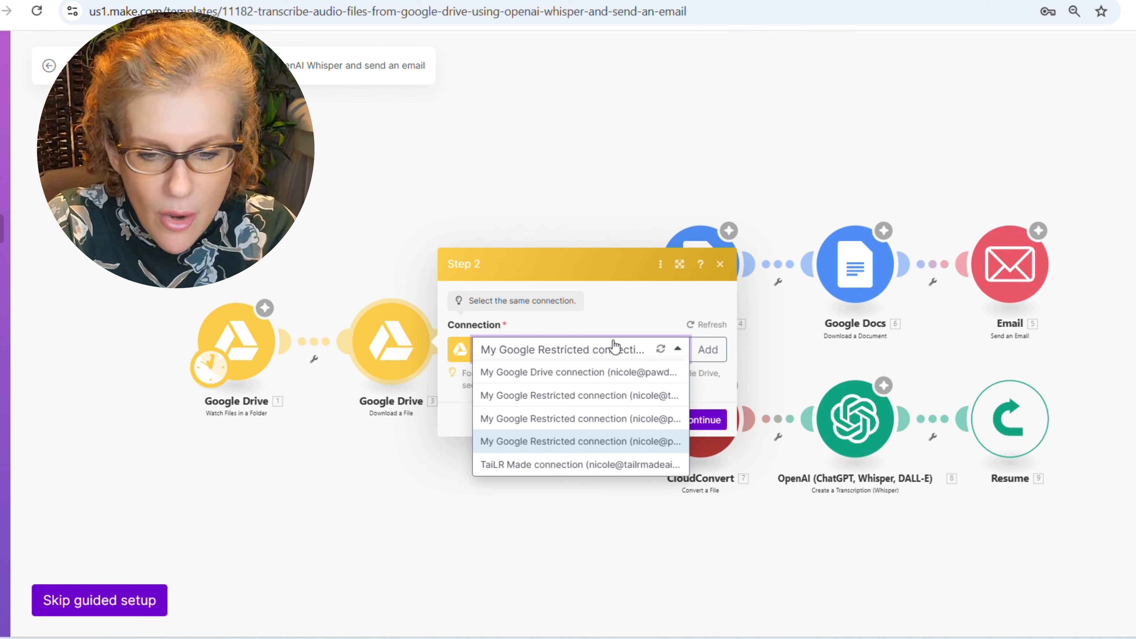
left_click(599, 375)
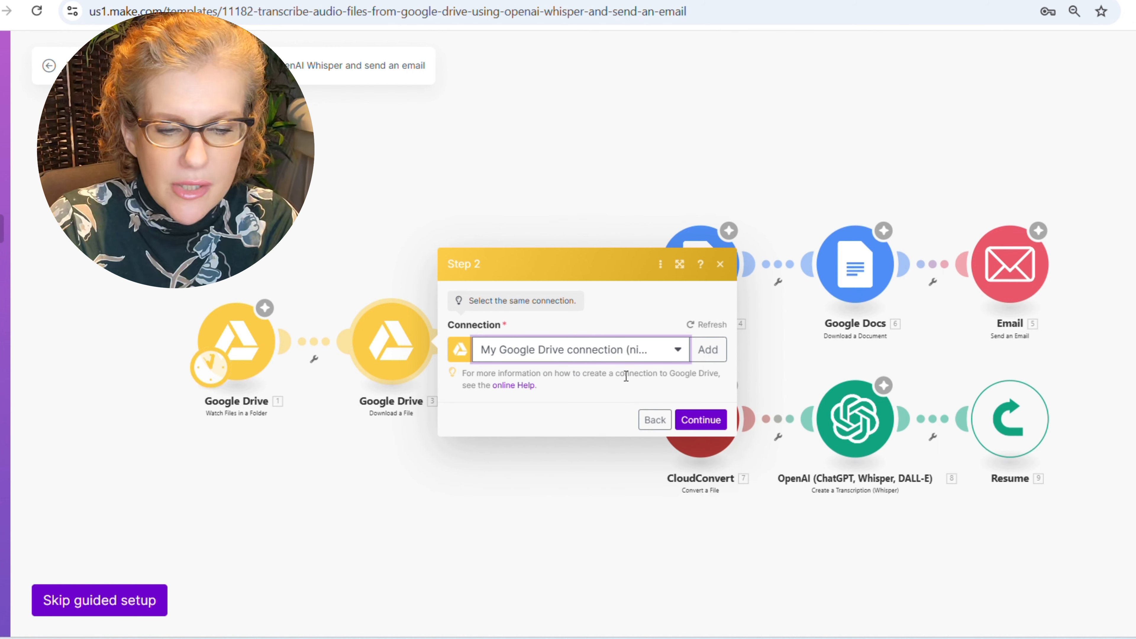
left_click(691, 423)
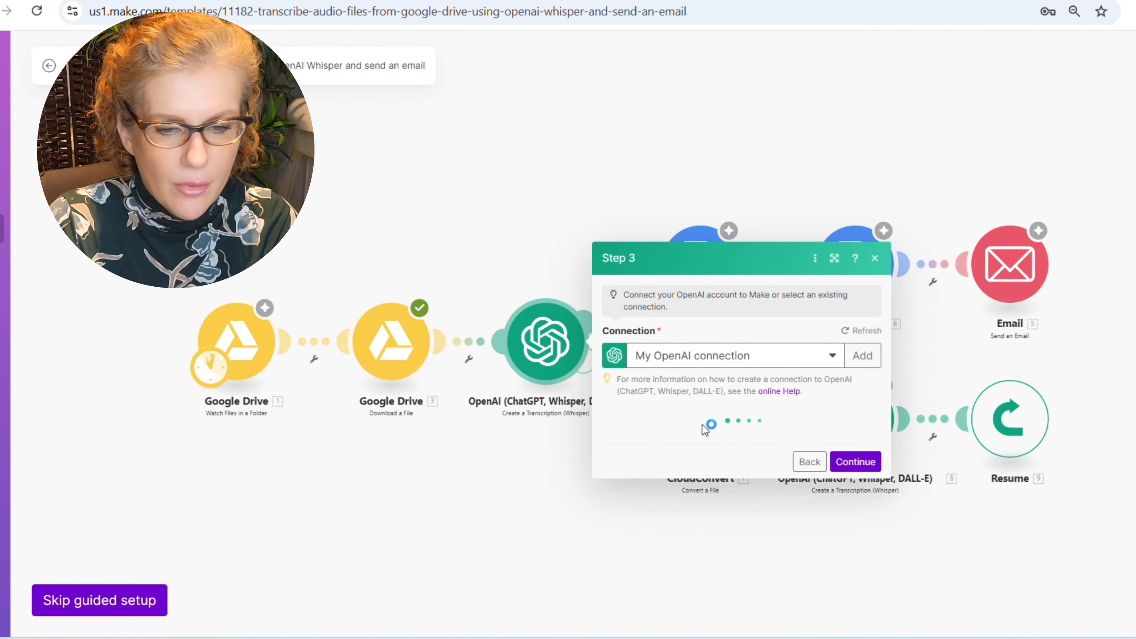
- Confirm the Drive trigger and start a new OpenAI connection, then go to the OpenAI platform
left_click(263, 339)
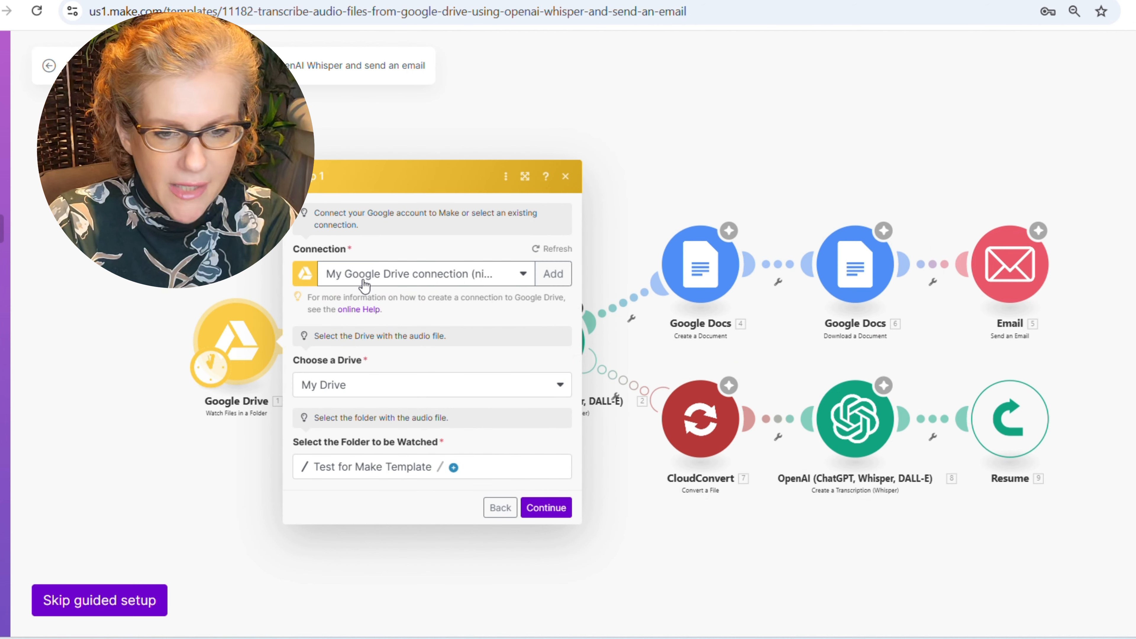
left_click(534, 509)
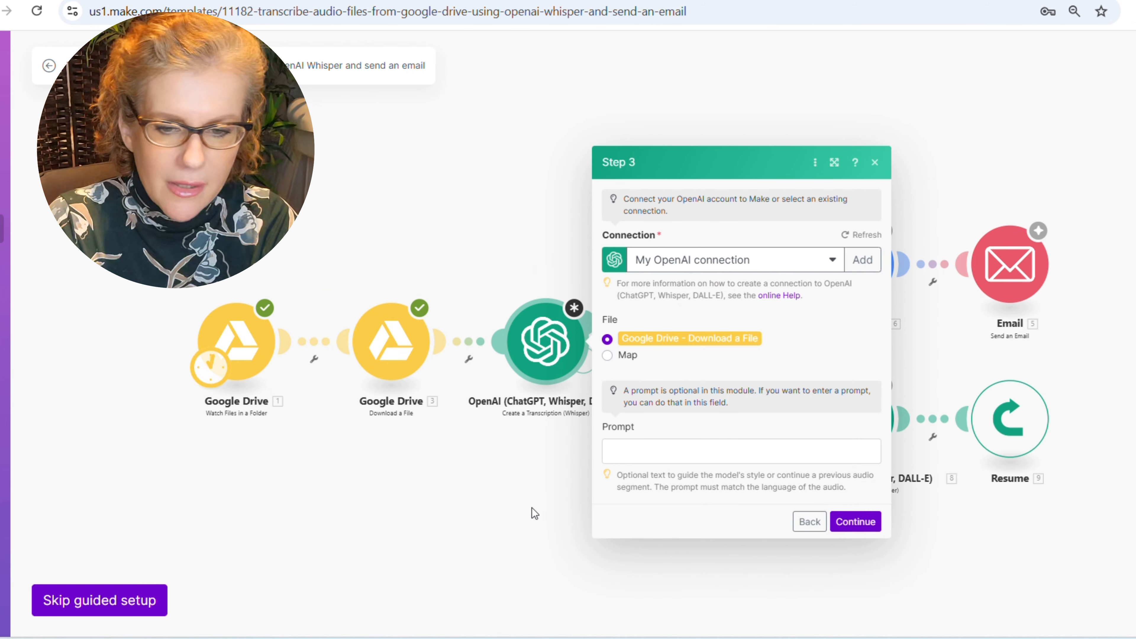
left_click_drag(477, 488, 415, 482)
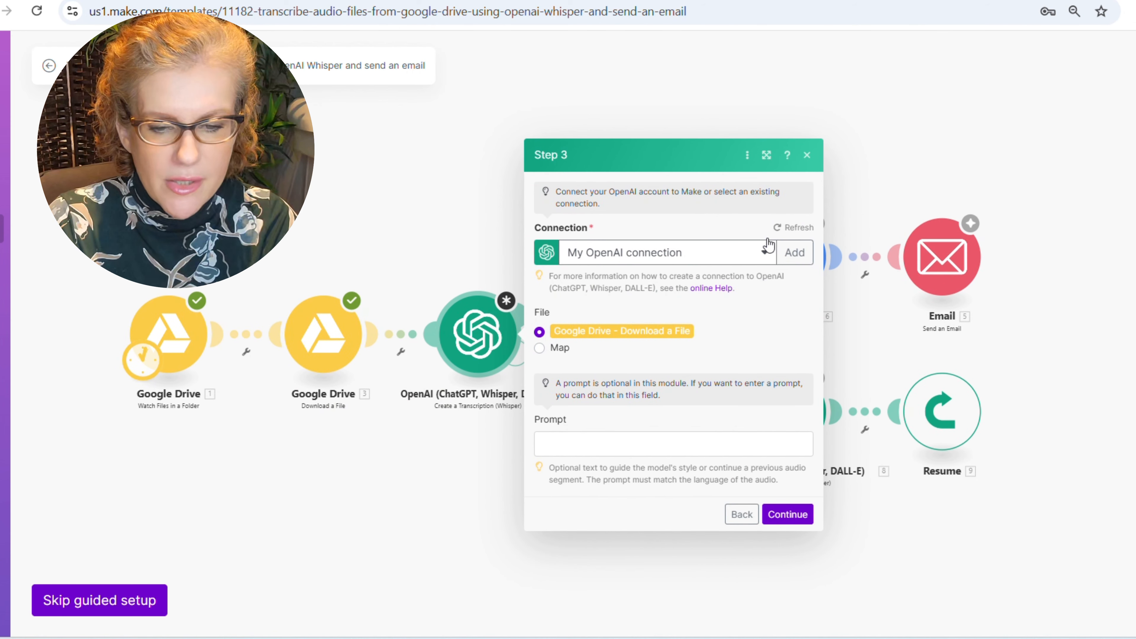
left_click(803, 254)
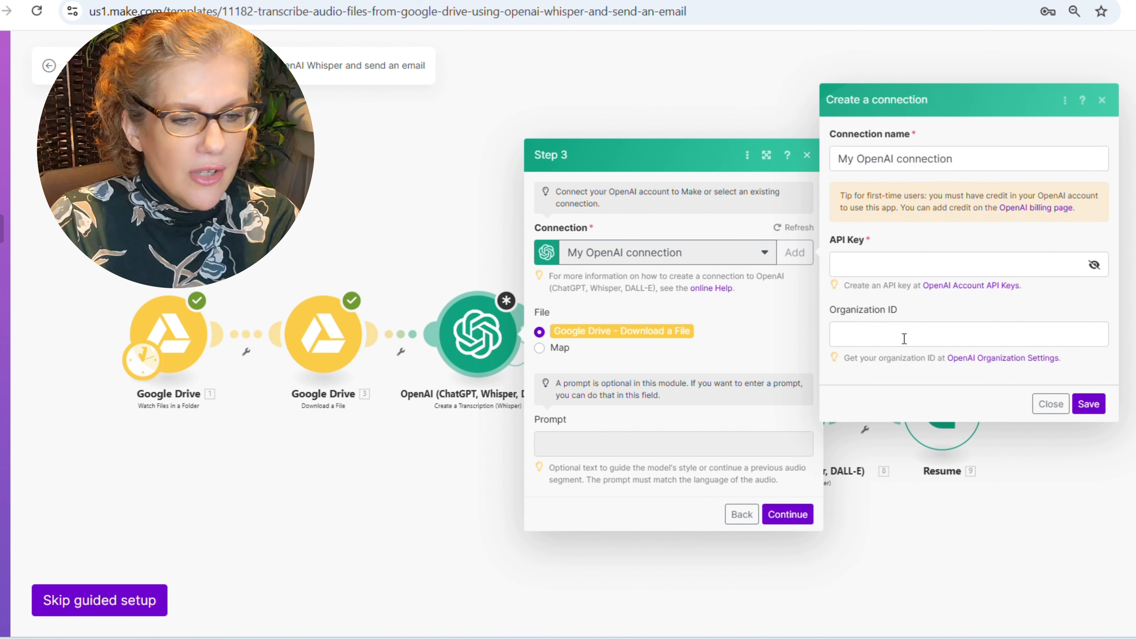
left_click(947, 1)
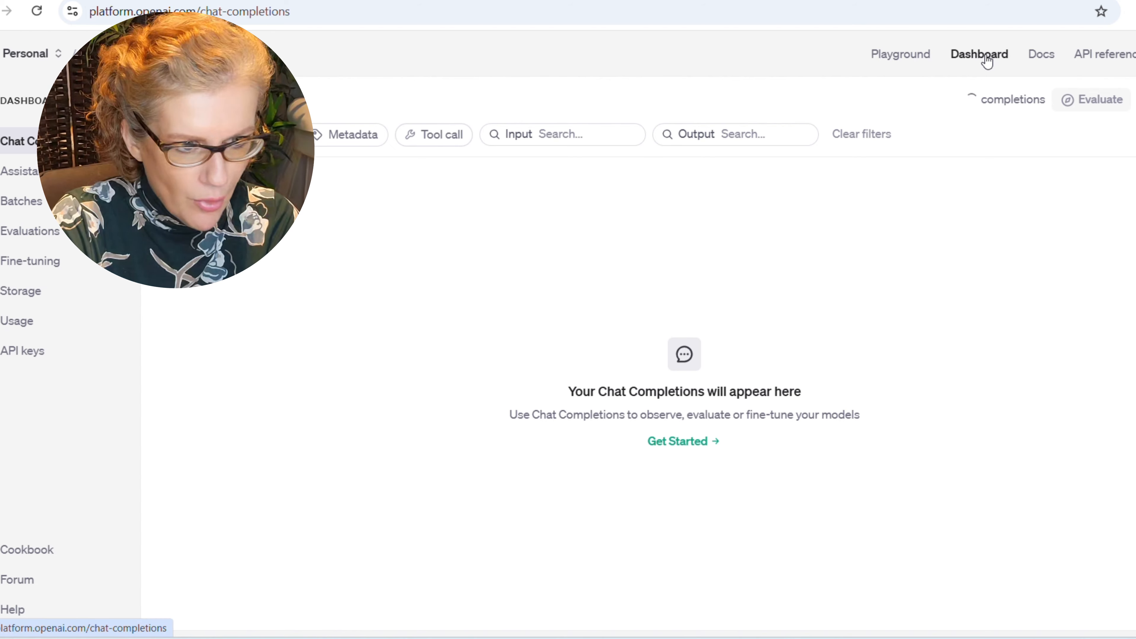
- Create and copy an OpenAI secret key named 'Make Template audio to email', then return to Make
left_click(39, 357)
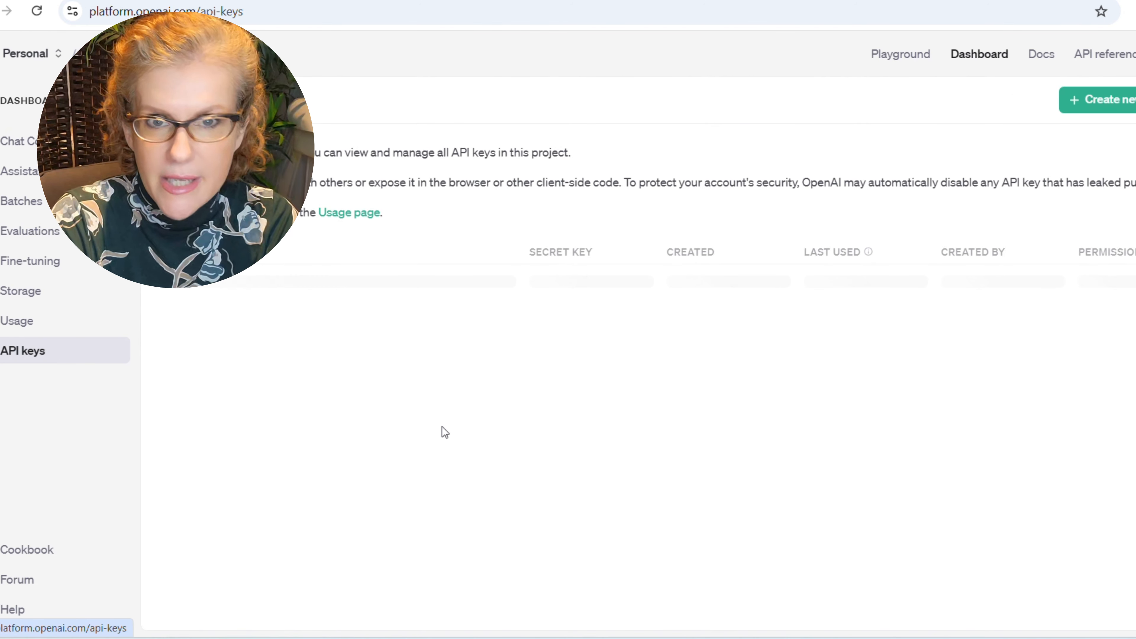
left_click(1095, 100)
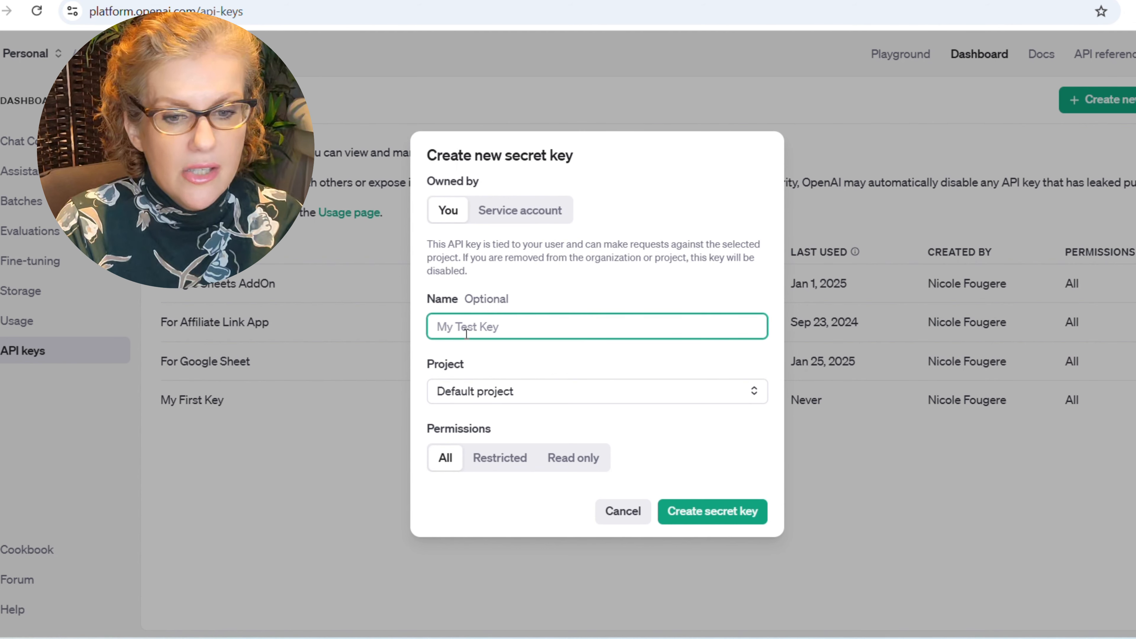
type("Make T")
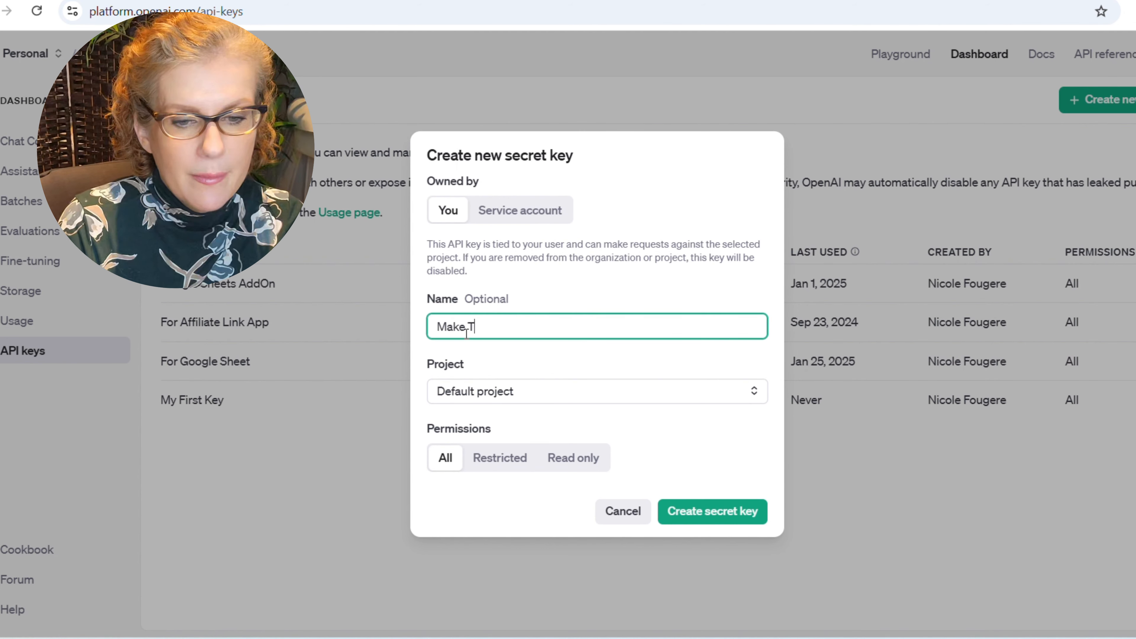
type("emplate aud")
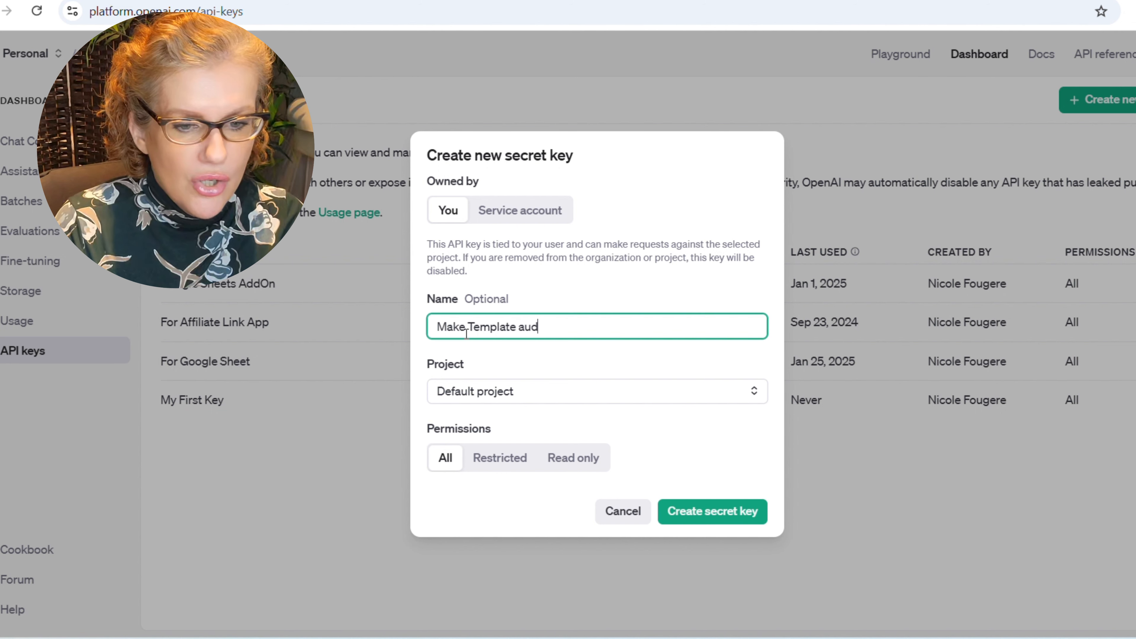
type("io to email")
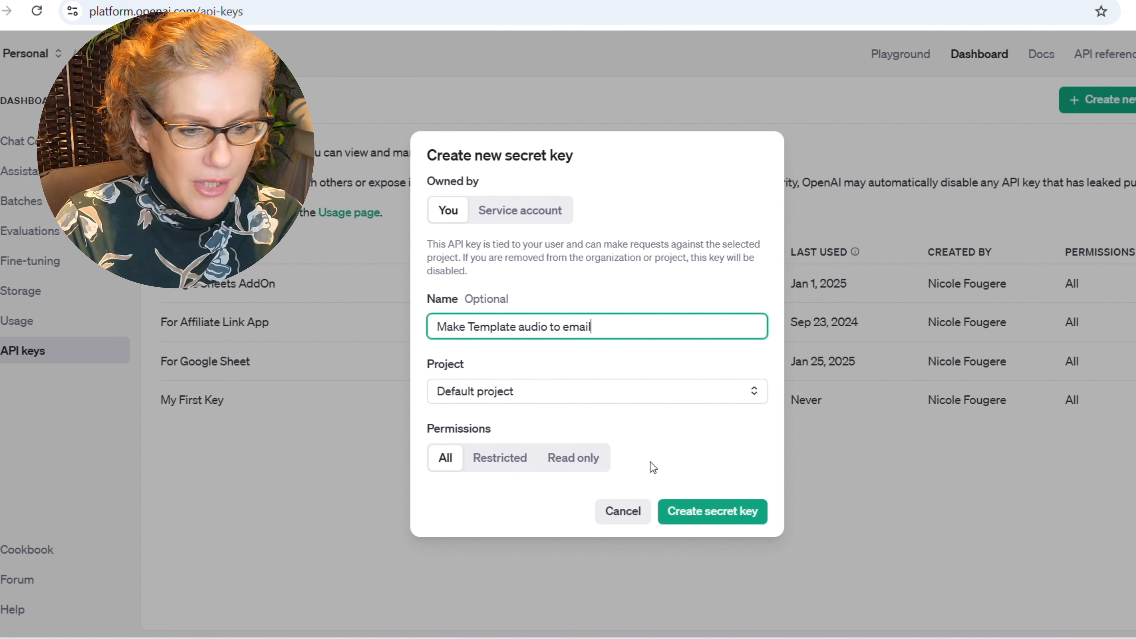
left_click(711, 514)
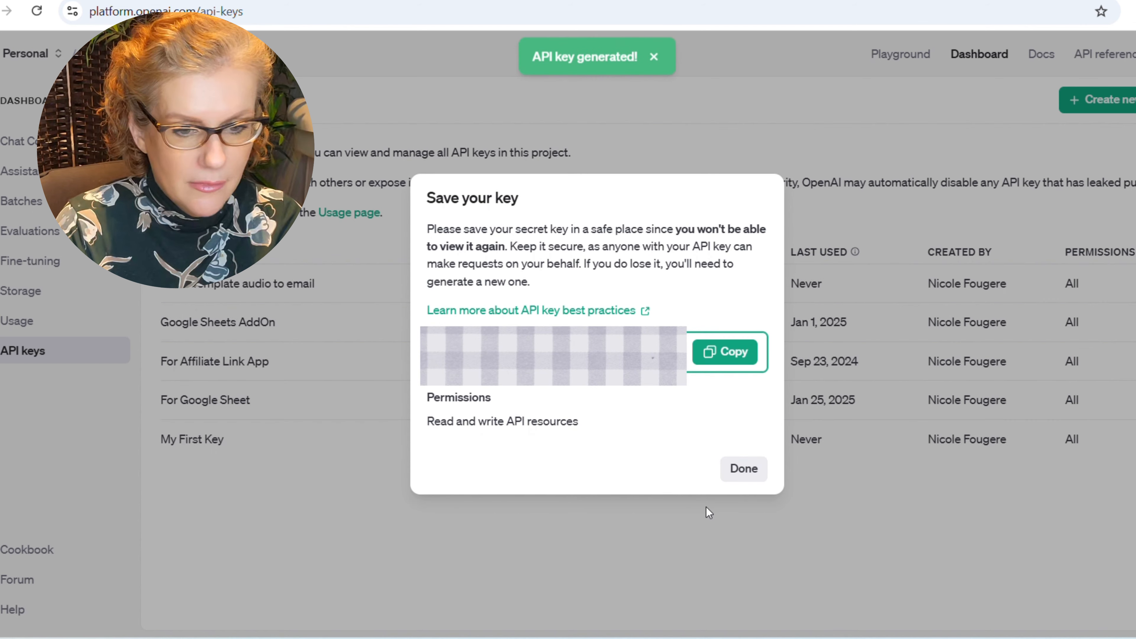
left_click(740, 353)
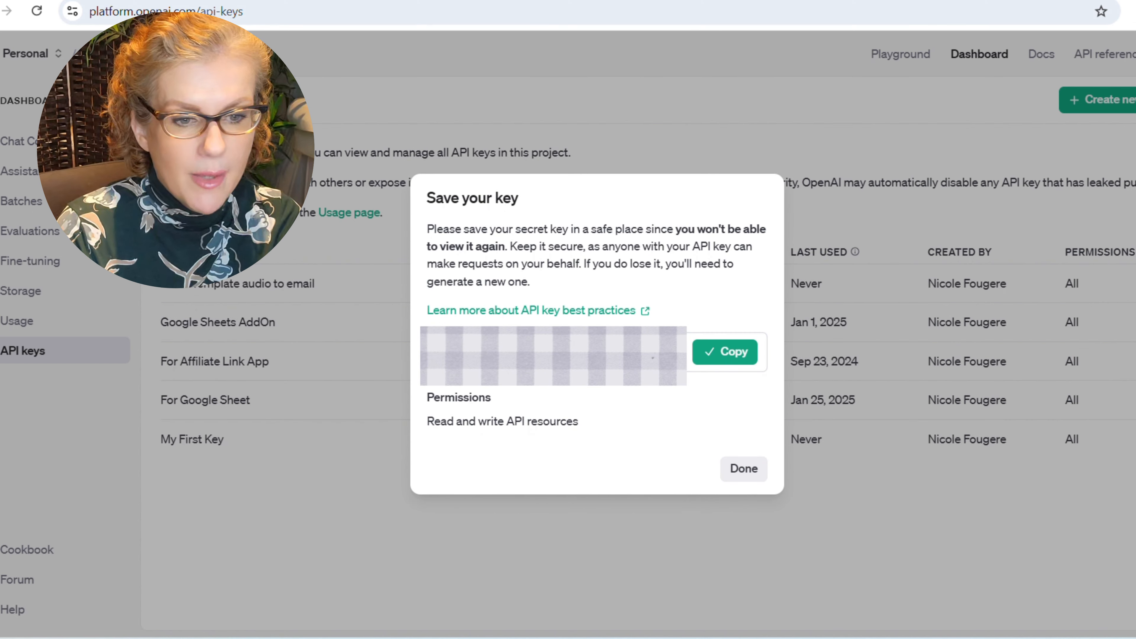
left_click(773, 1)
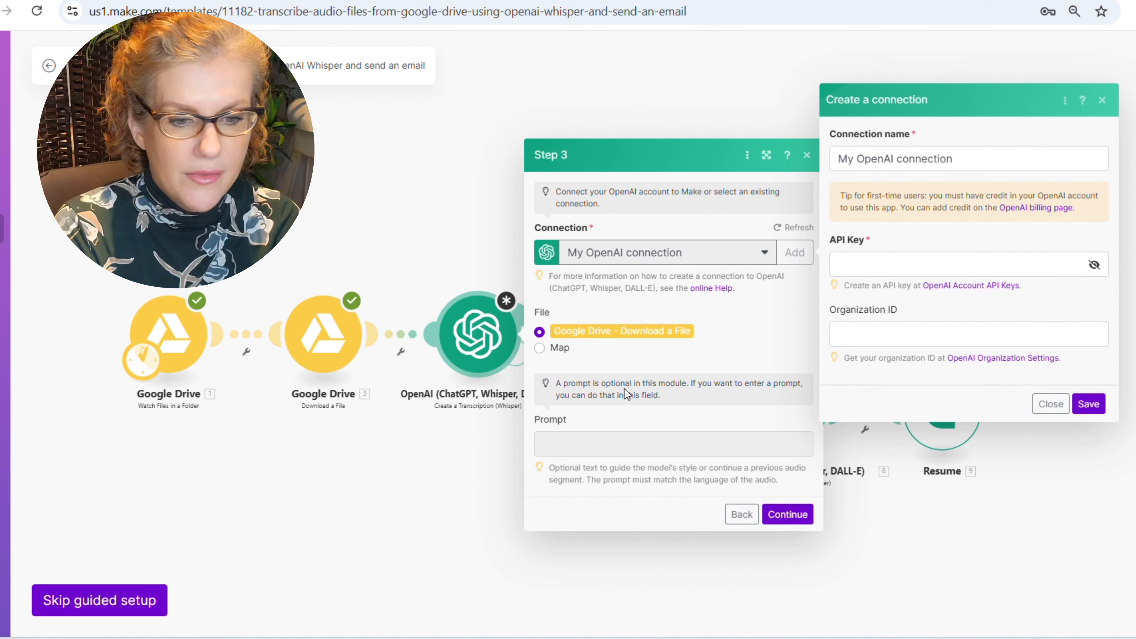
- Paste the OpenAI API key into the new connection and save it
left_click(910, 267)
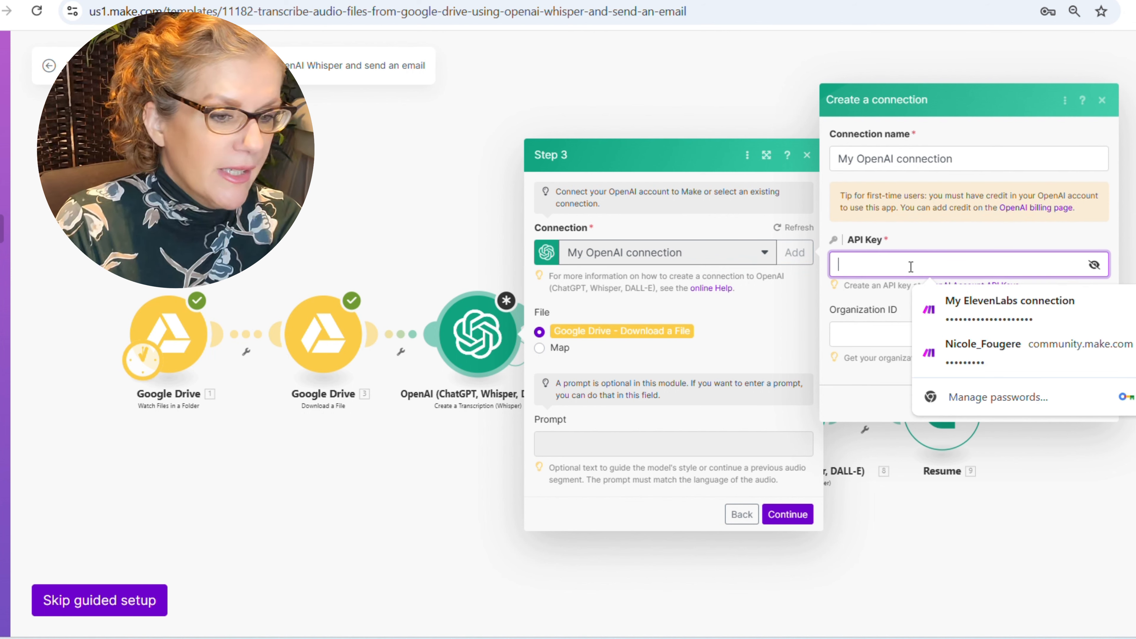
key("ctrl+v")
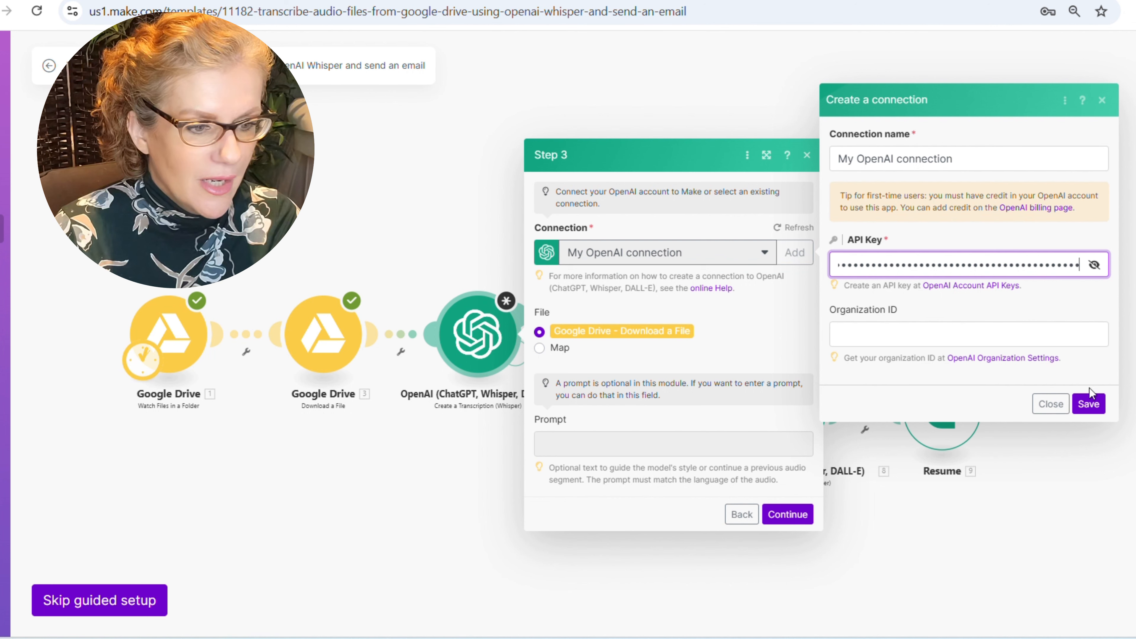
left_click(1095, 402)
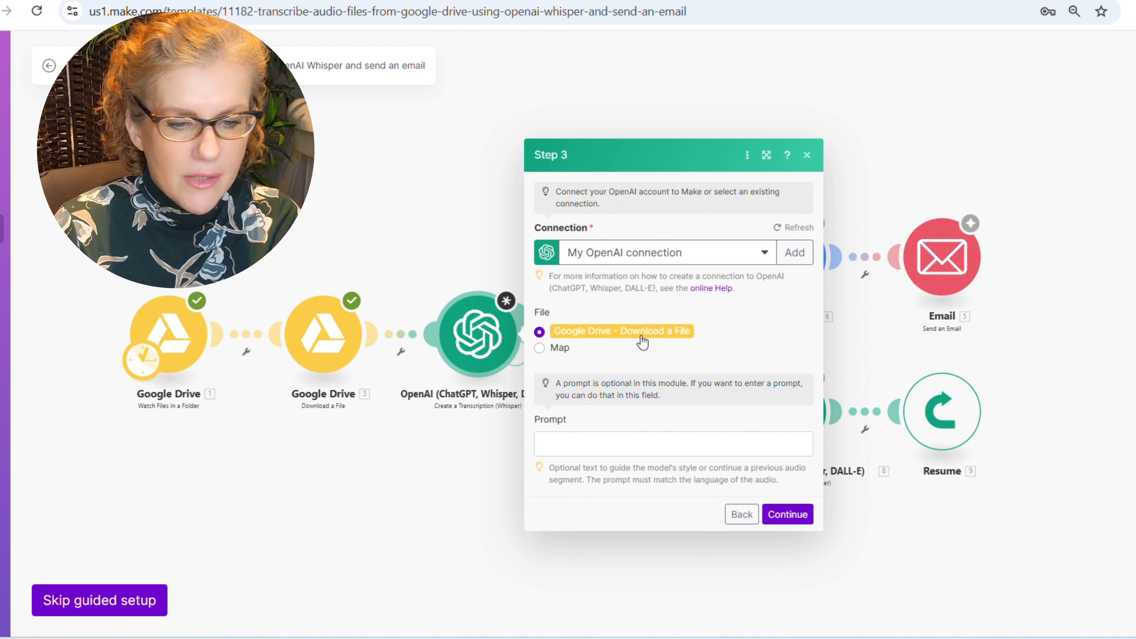
- Write a prompt for a warm client email with opening, completed items, next steps and forward-looking closing
left_click(563, 447)
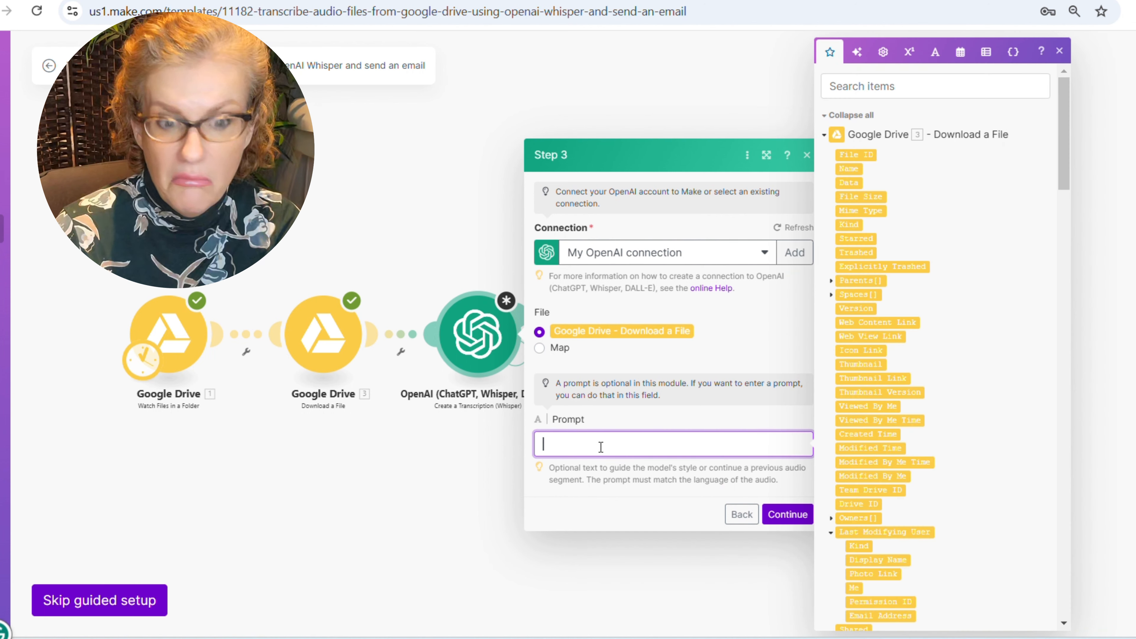
type("You are a help")
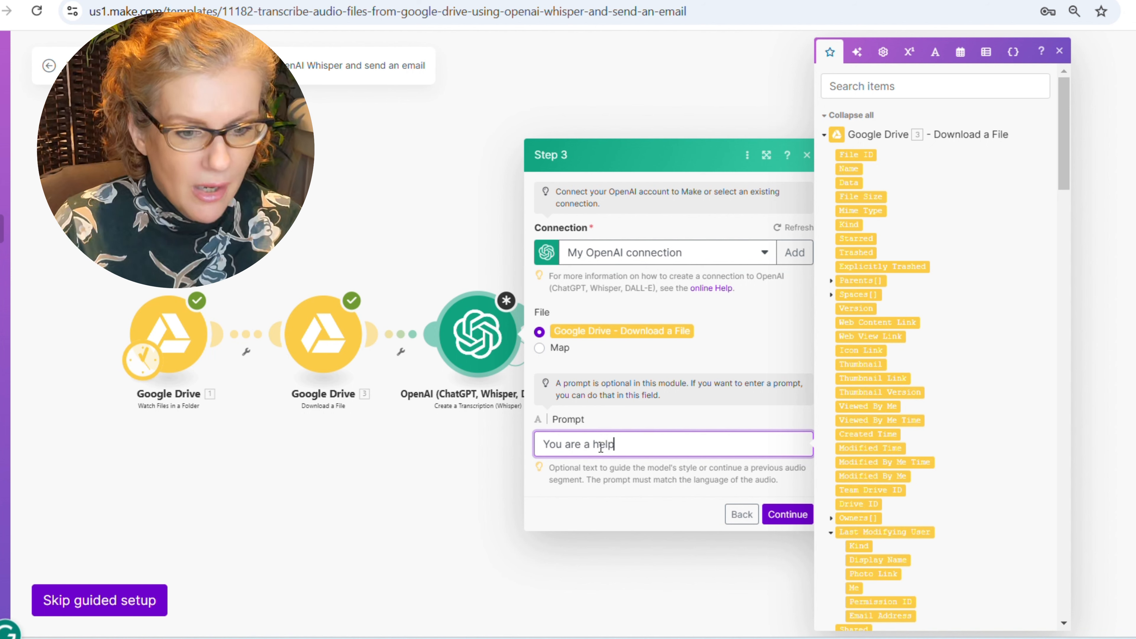
type("ful GPT.  Ple")
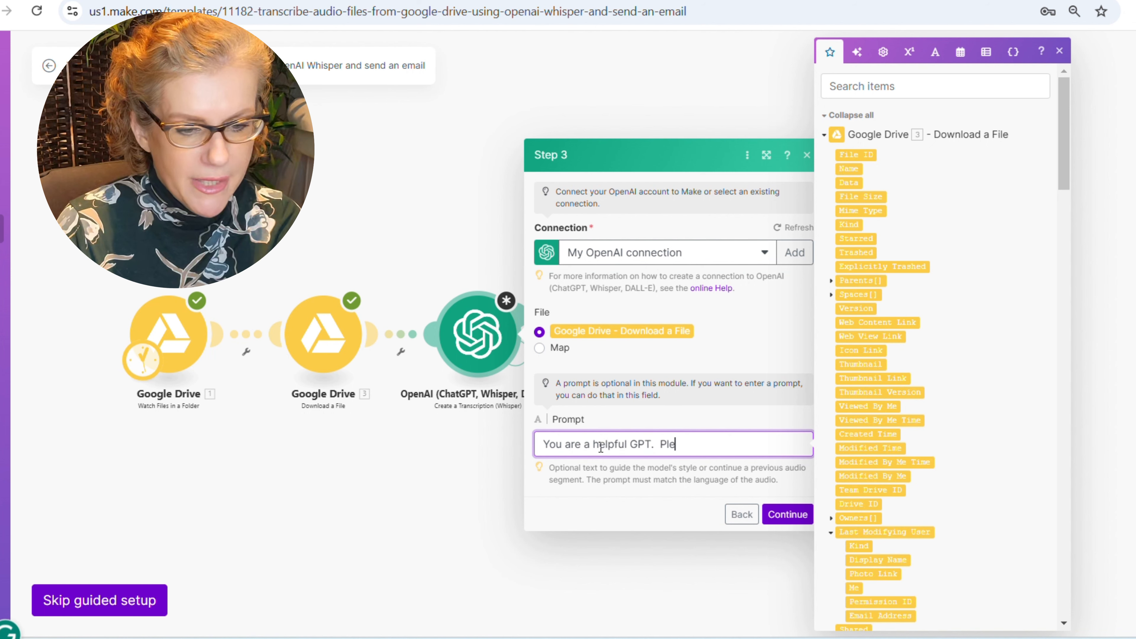
type("ase take the audio ")
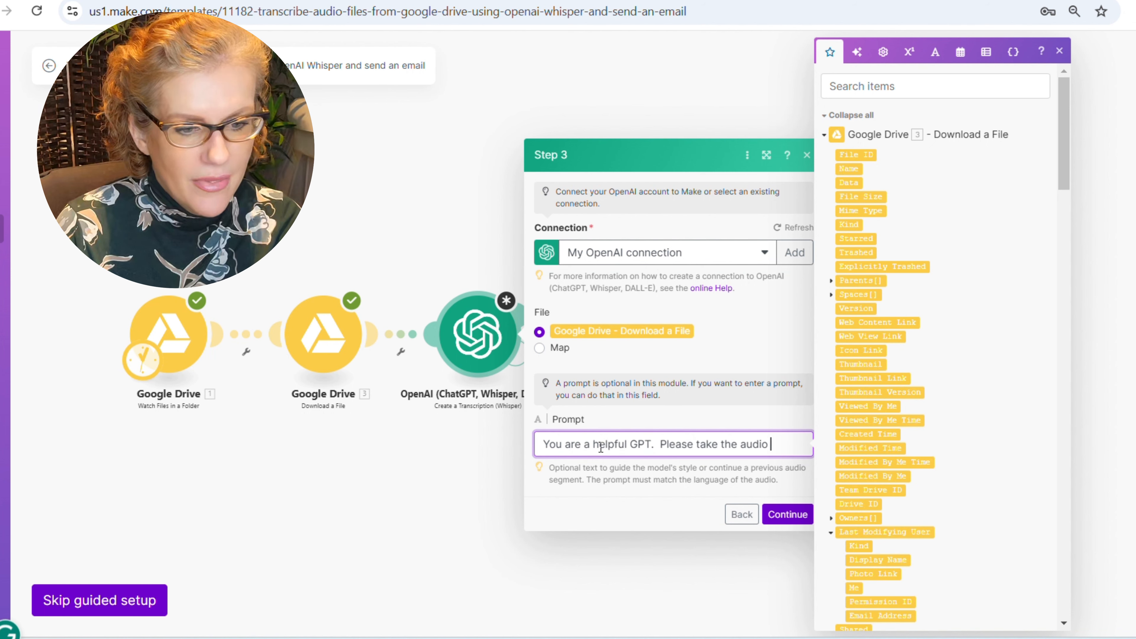
type("transcription of")
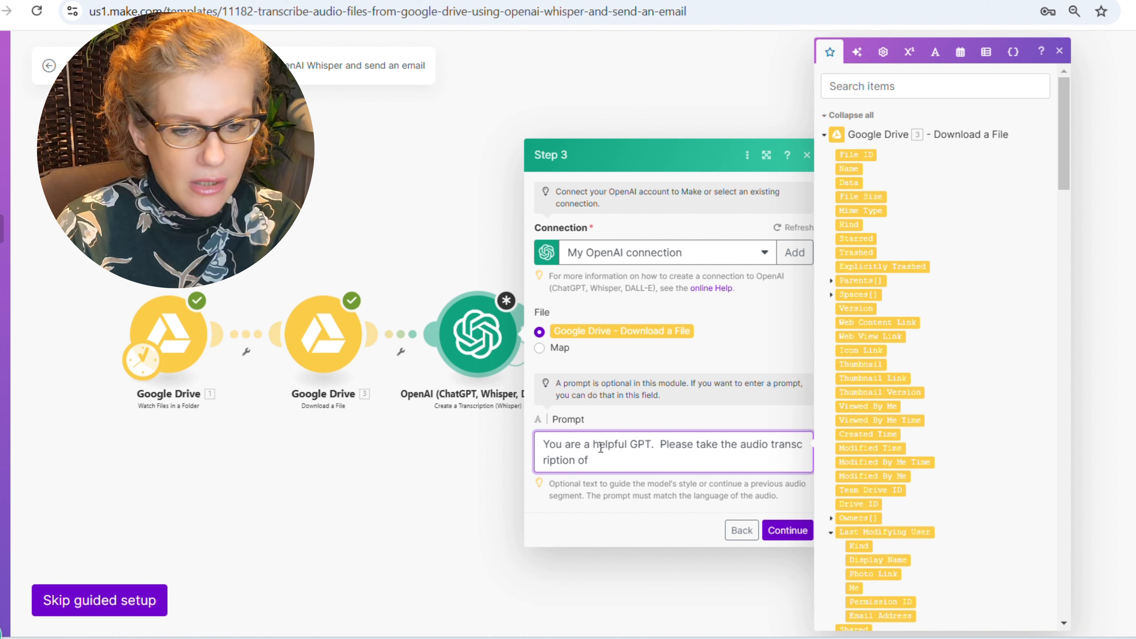
type(" a meeting ")
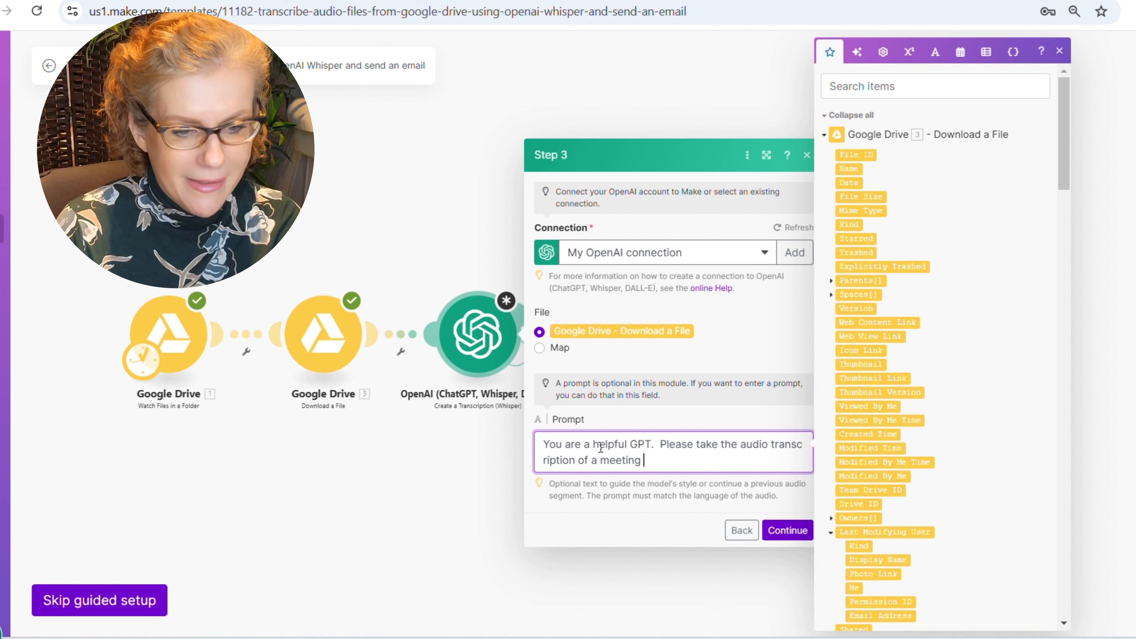
type("and generate")
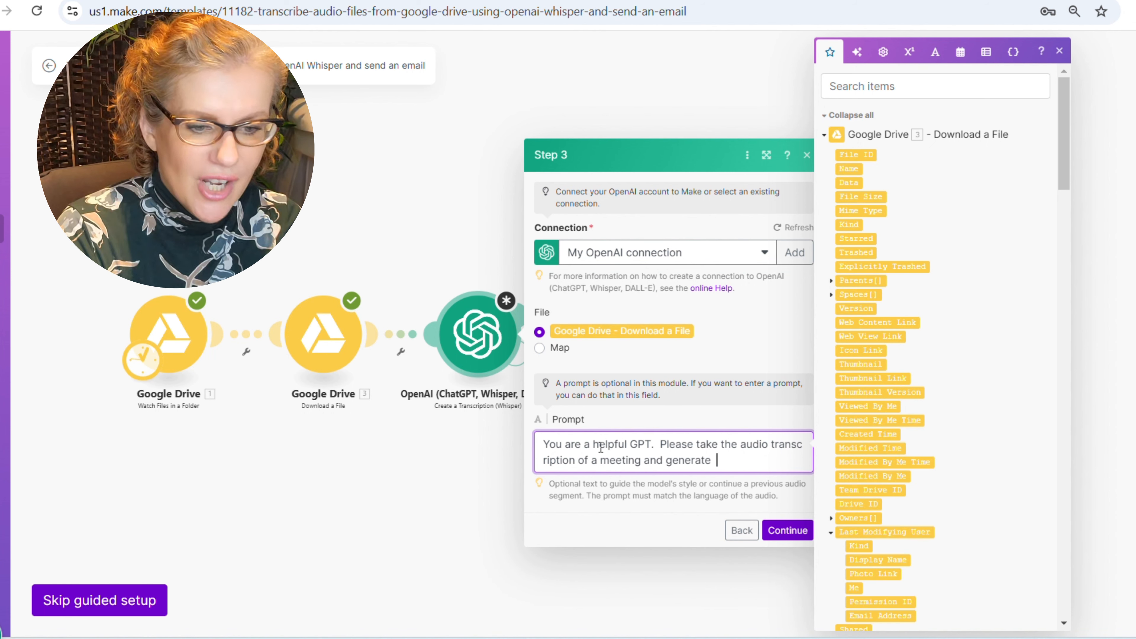
type(" an email based")
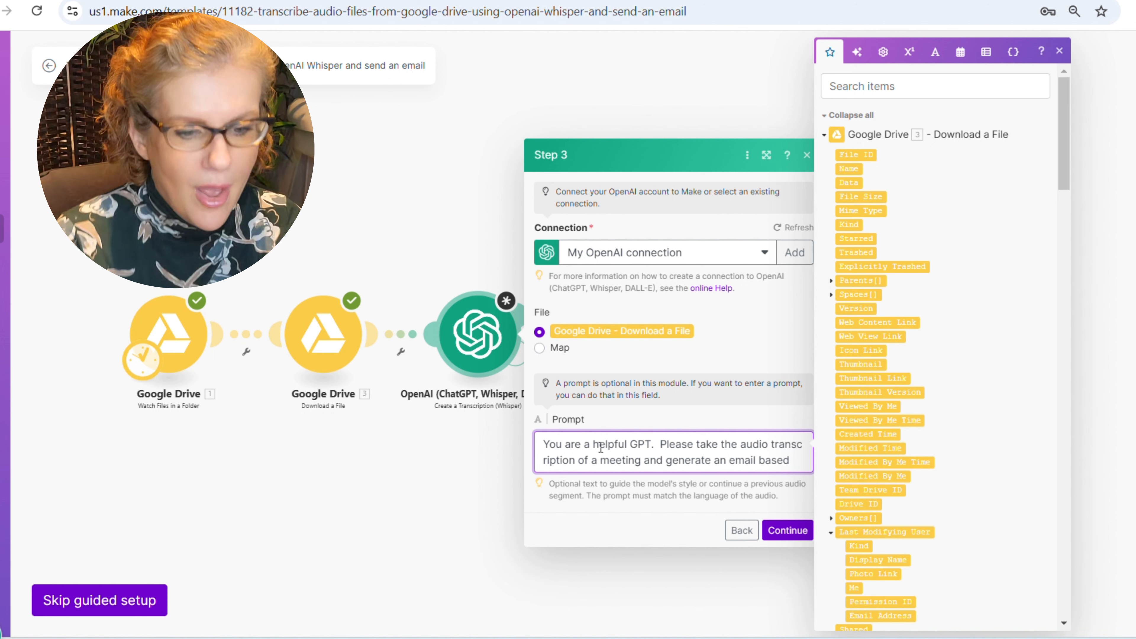
type(" on the ")
type("tra")
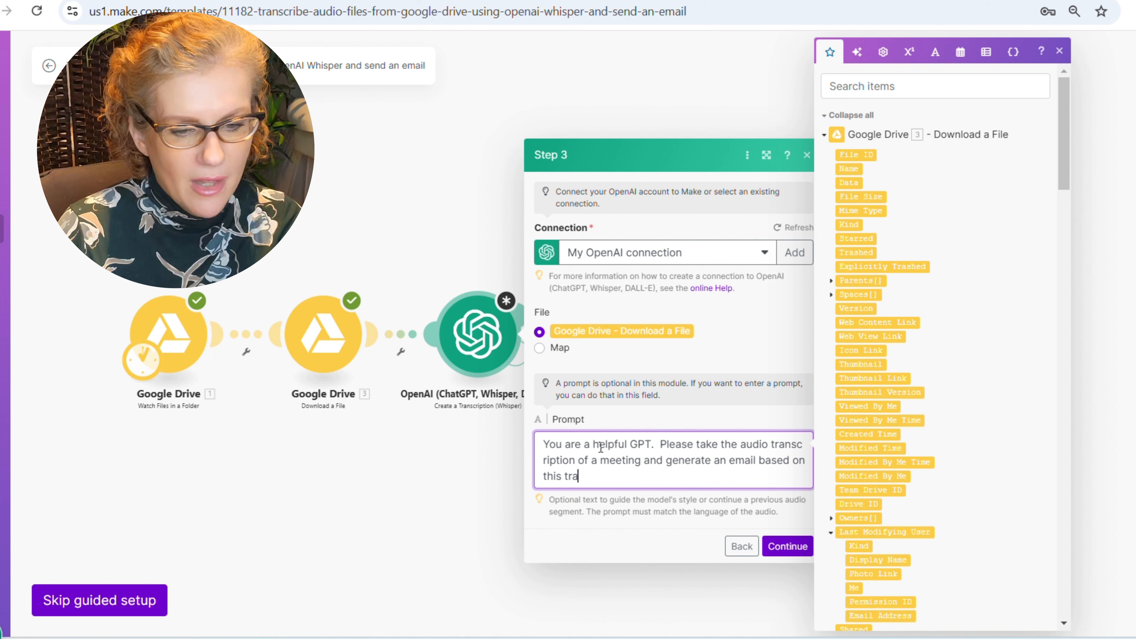
type("nscription. ")
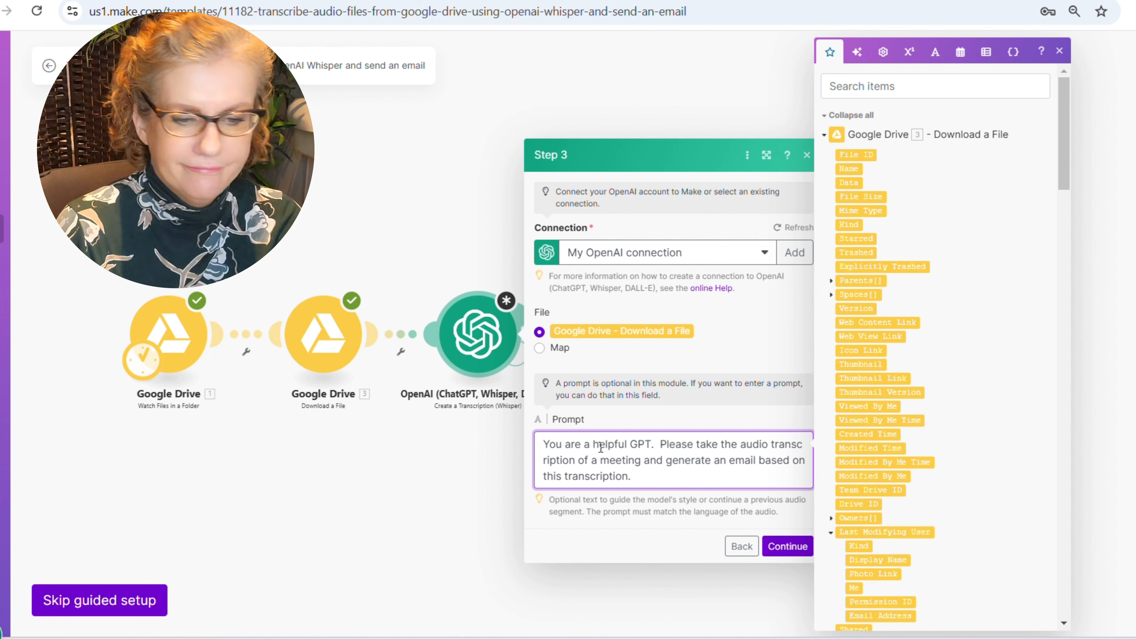
type(" The email will be to my clie")
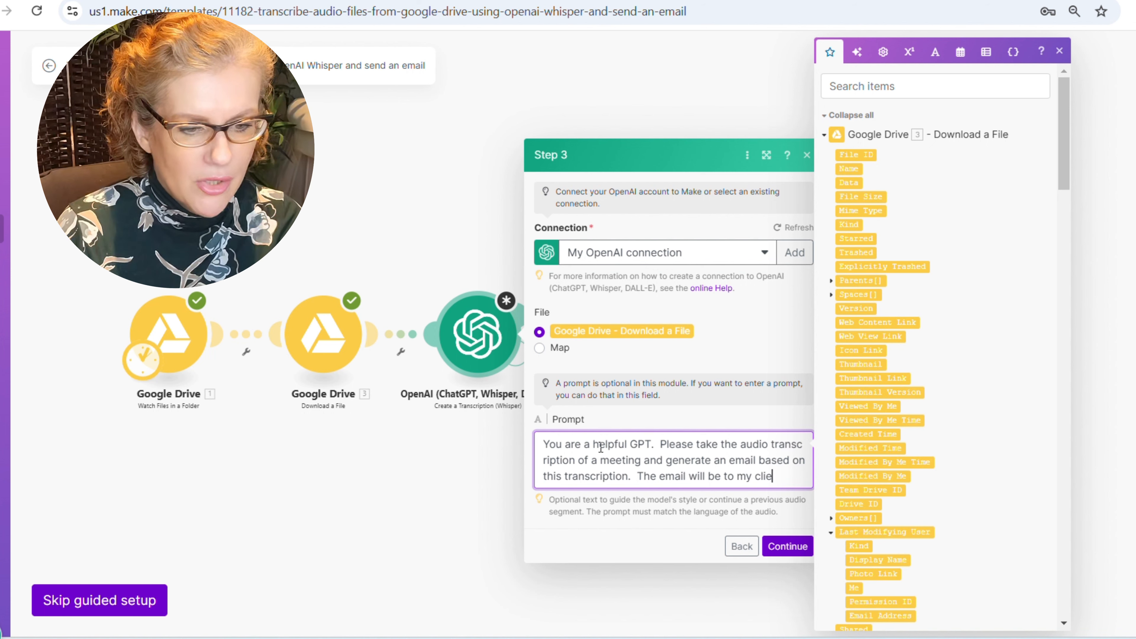
type("nt.  The tone should be")
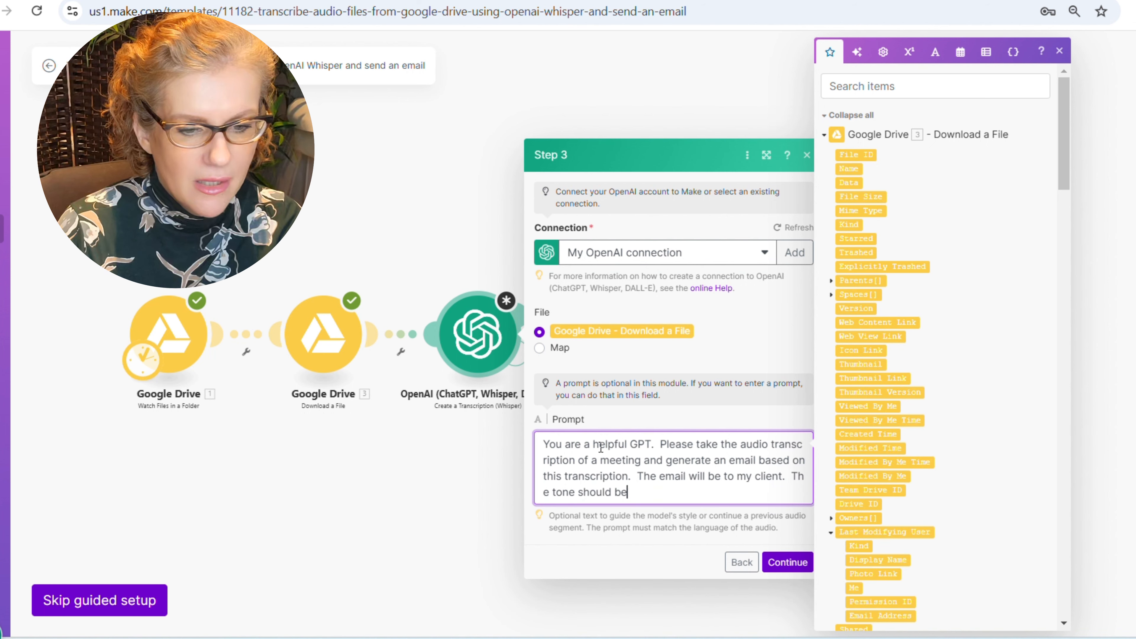
type(" profession")
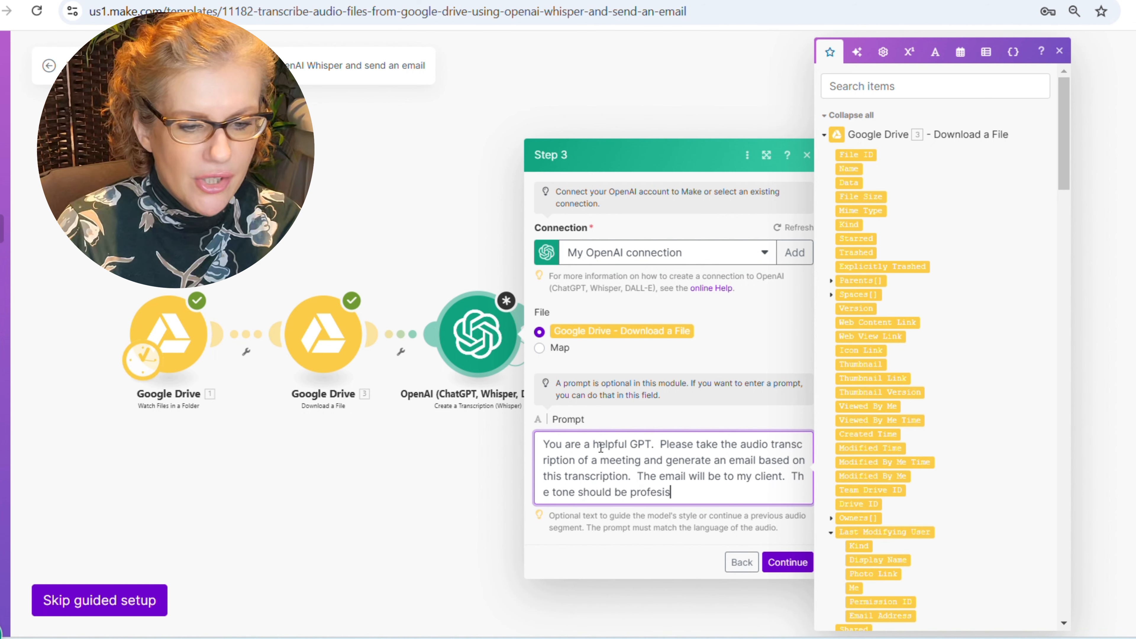
type("al, yet warm")
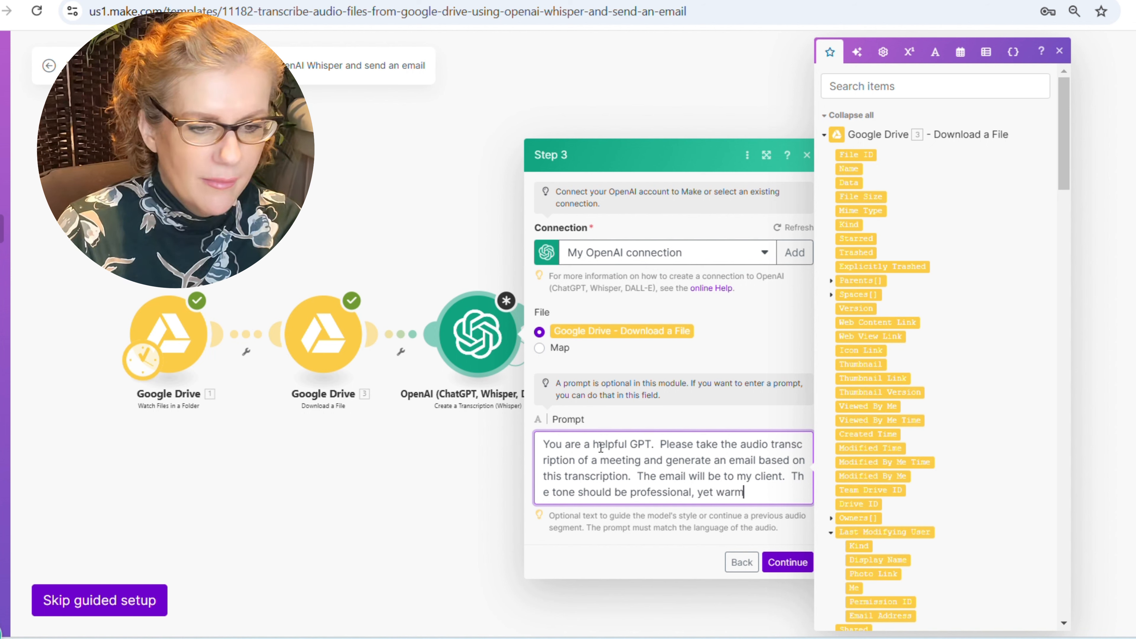
type(". Be sure to")
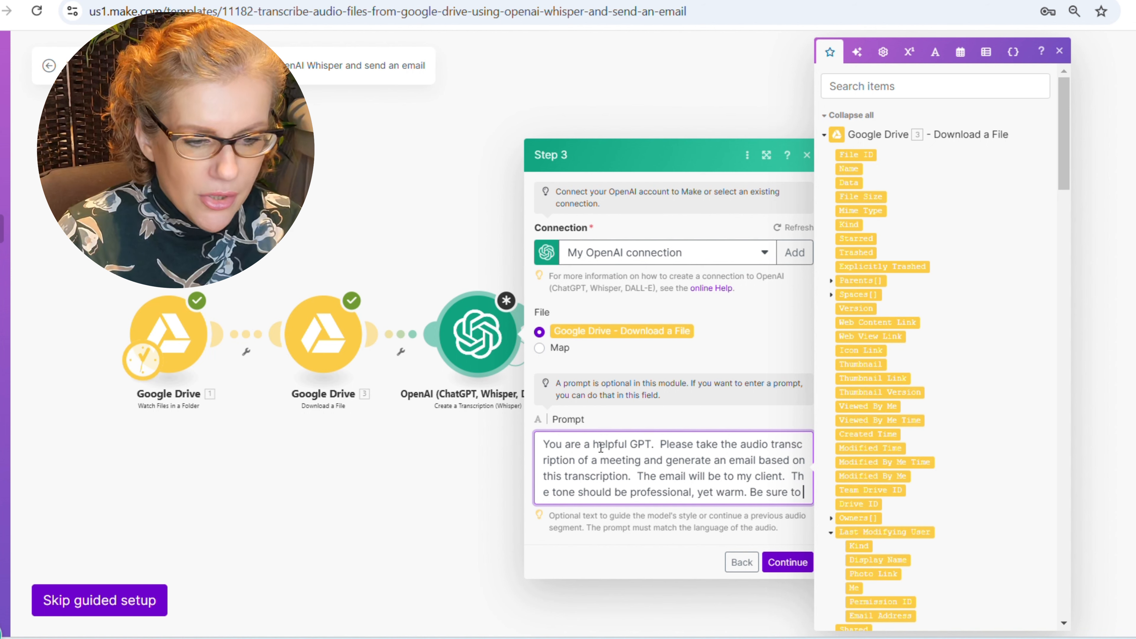
type(" only include items fou")
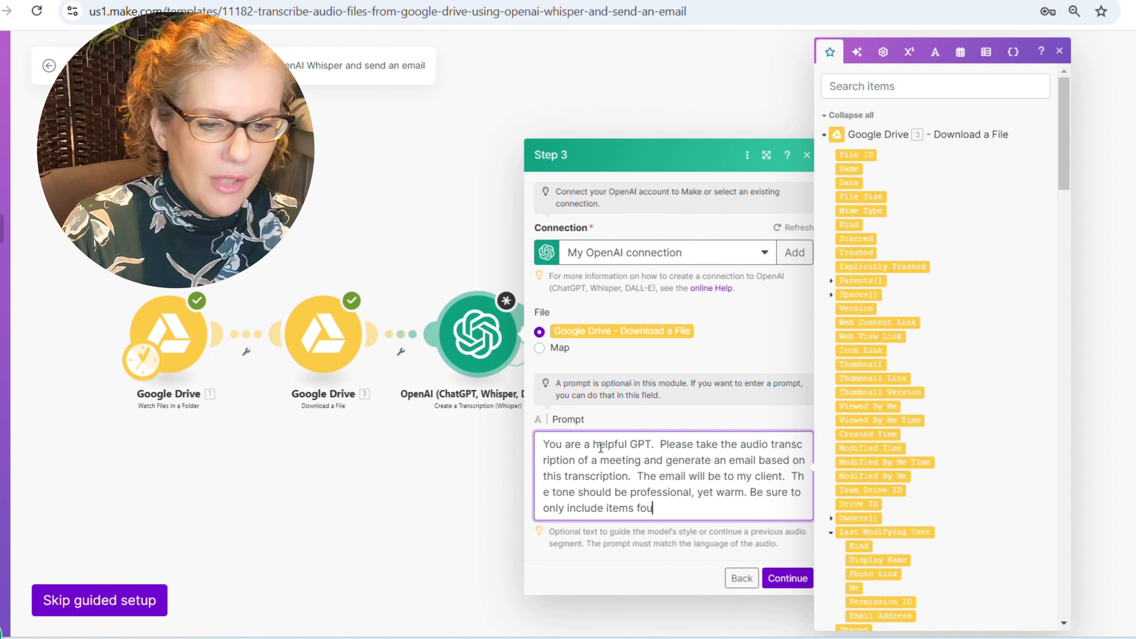
type("nd in the transcript. ")
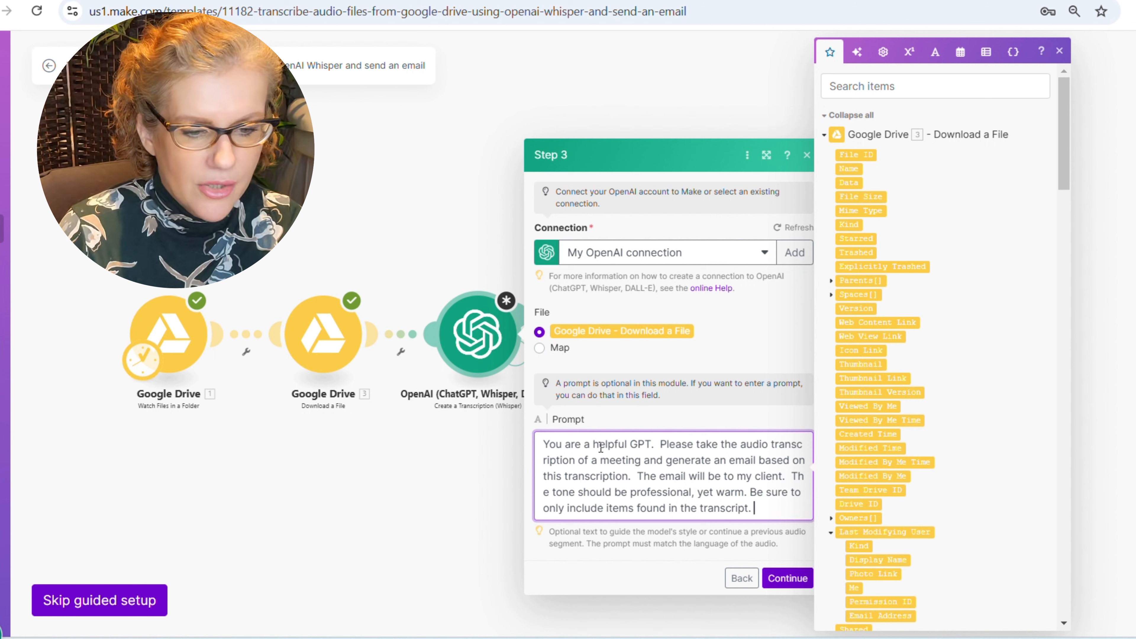
type("The email sho")
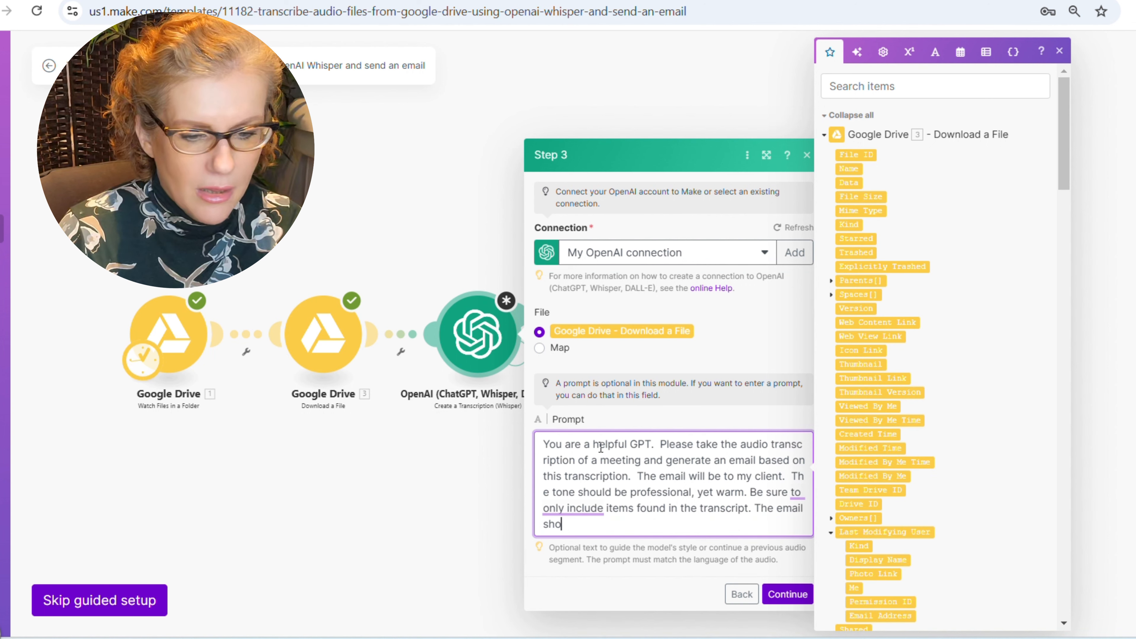
type("uld contain a generi")
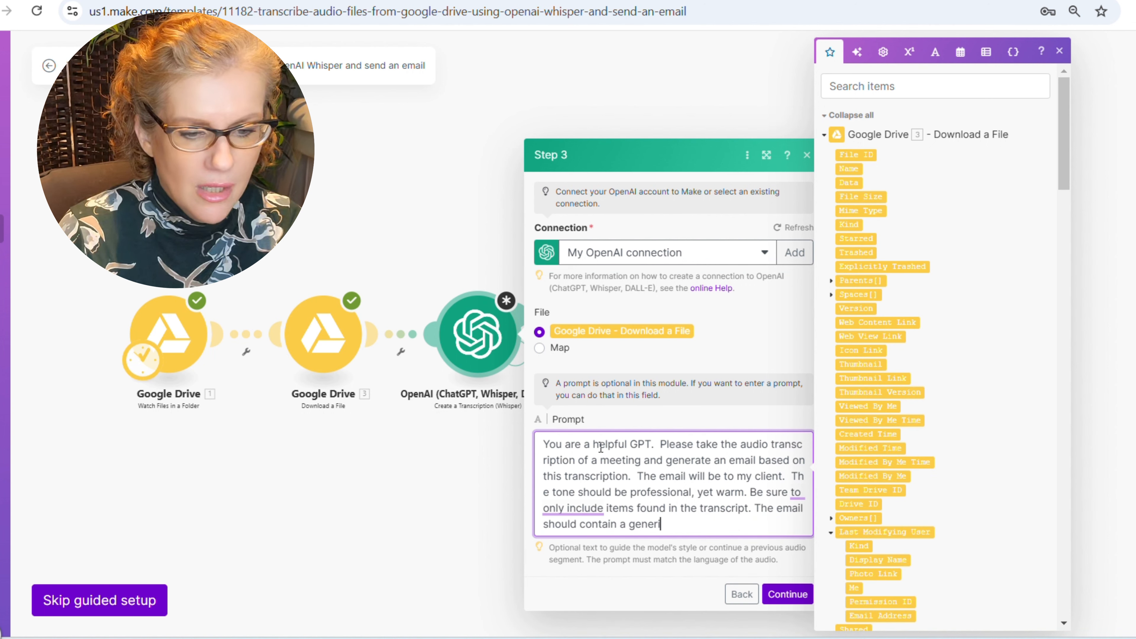
type("c opening.  A")
key("BackSpace")
key("BackSpace")
key("BackSpace")
key("BackSpace")
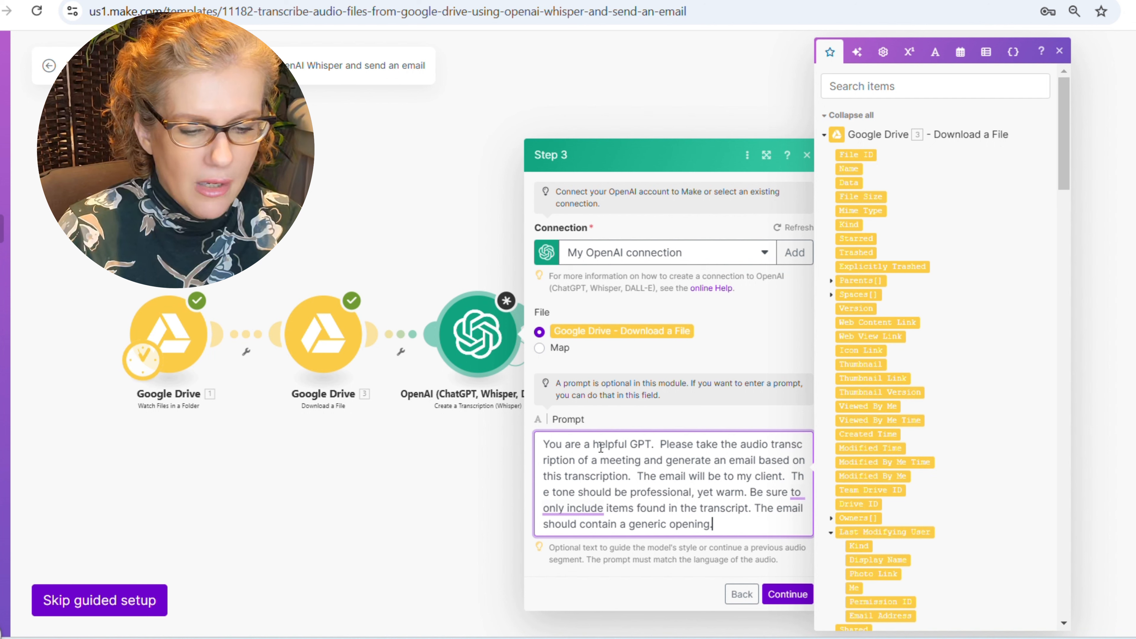
type(", a section ")
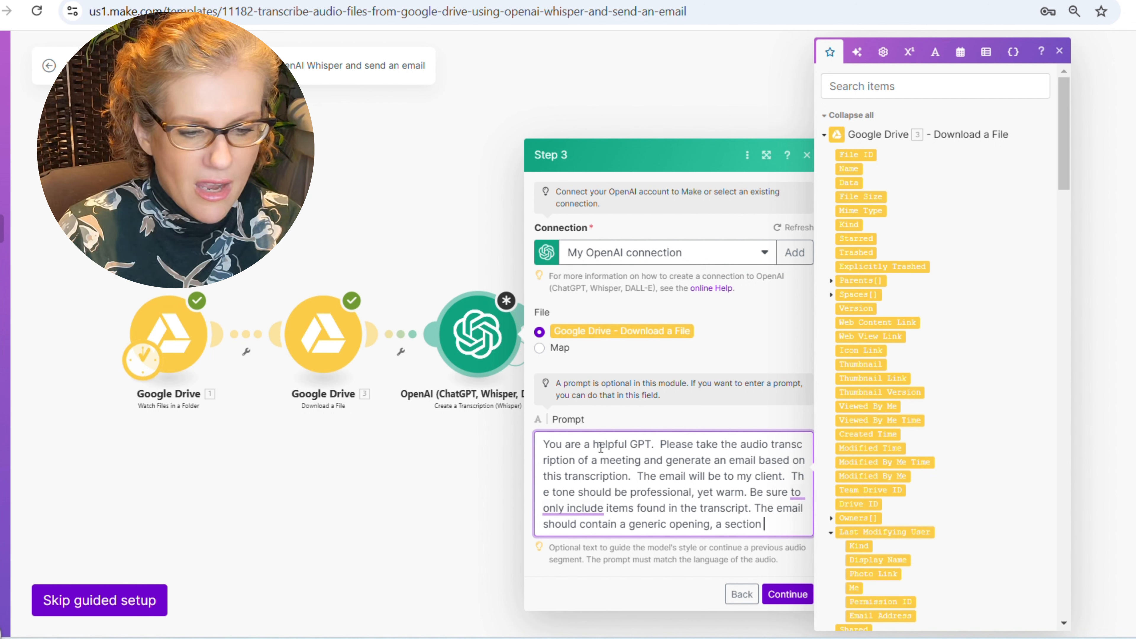
type("listing the items con")
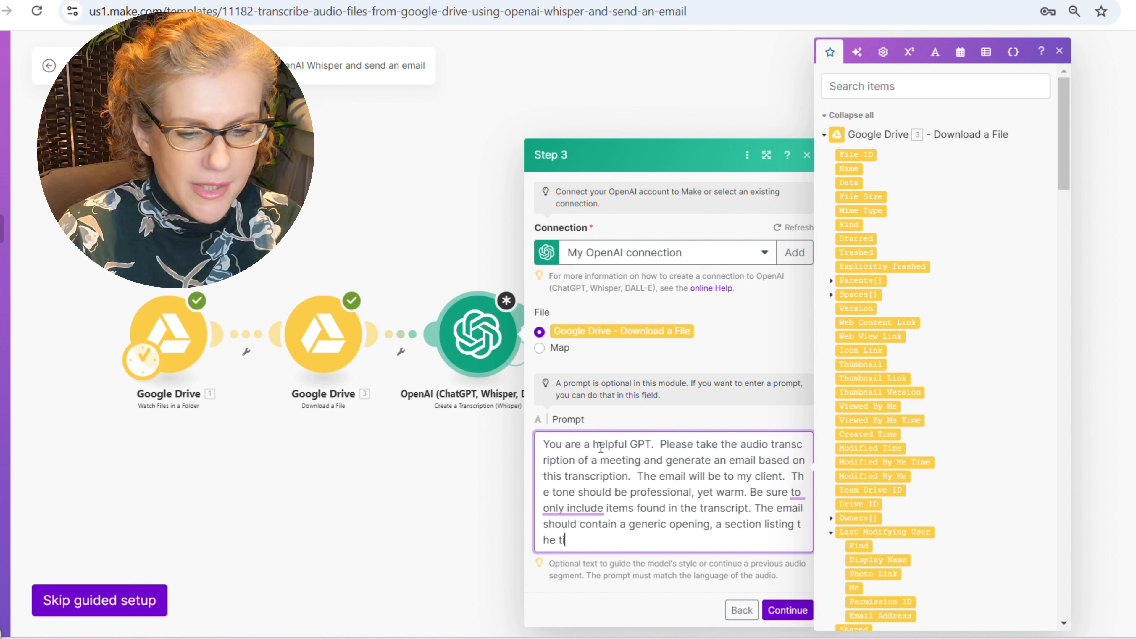
key("BackSpace")
type("mpl")
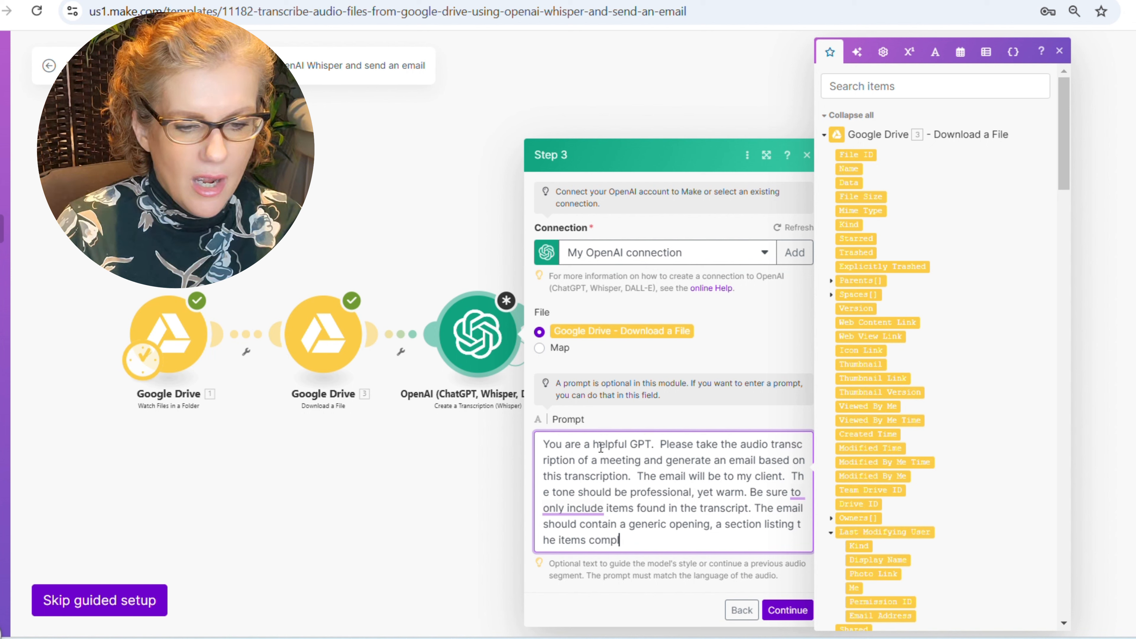
type("eted and agreed on, and")
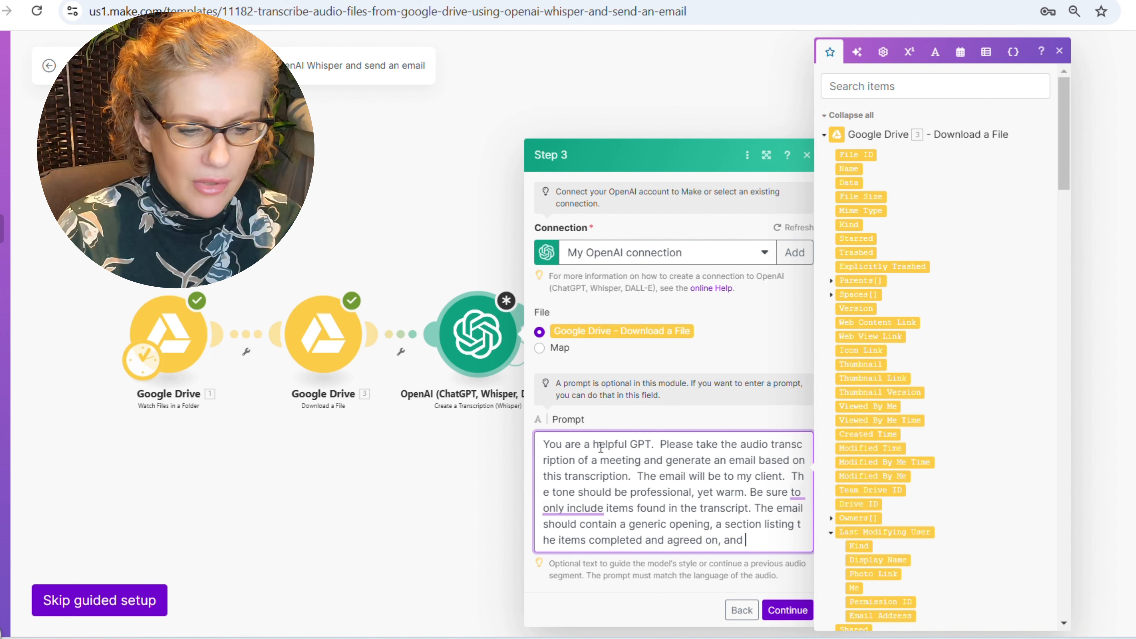
key("BackSpace")
key("BackSpace")
type("section for next ")
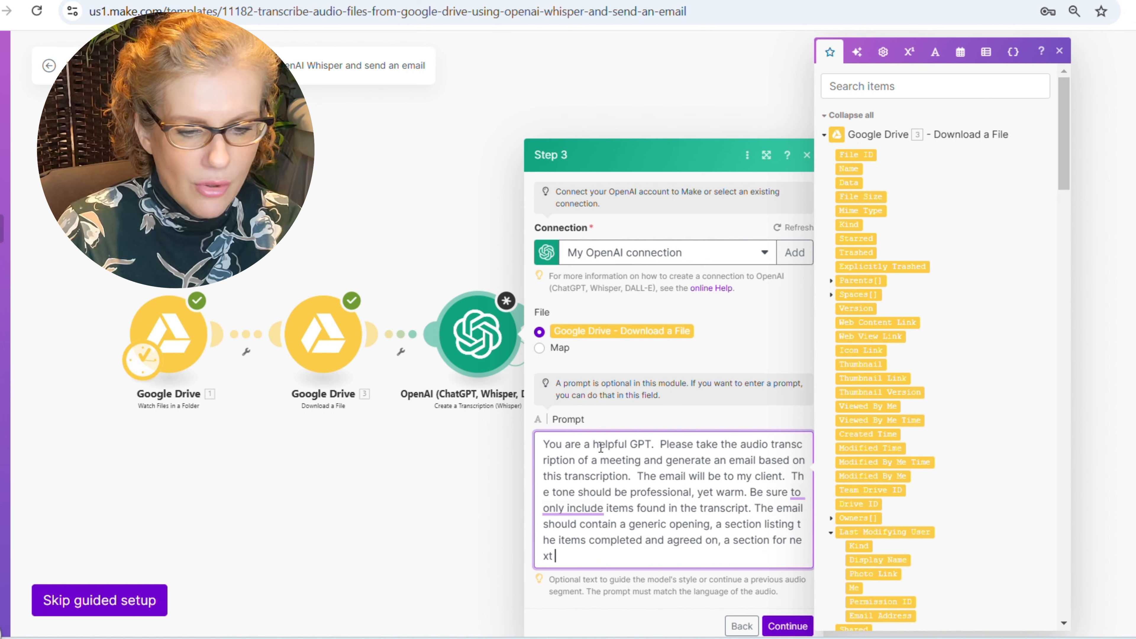
type("steps, and a")
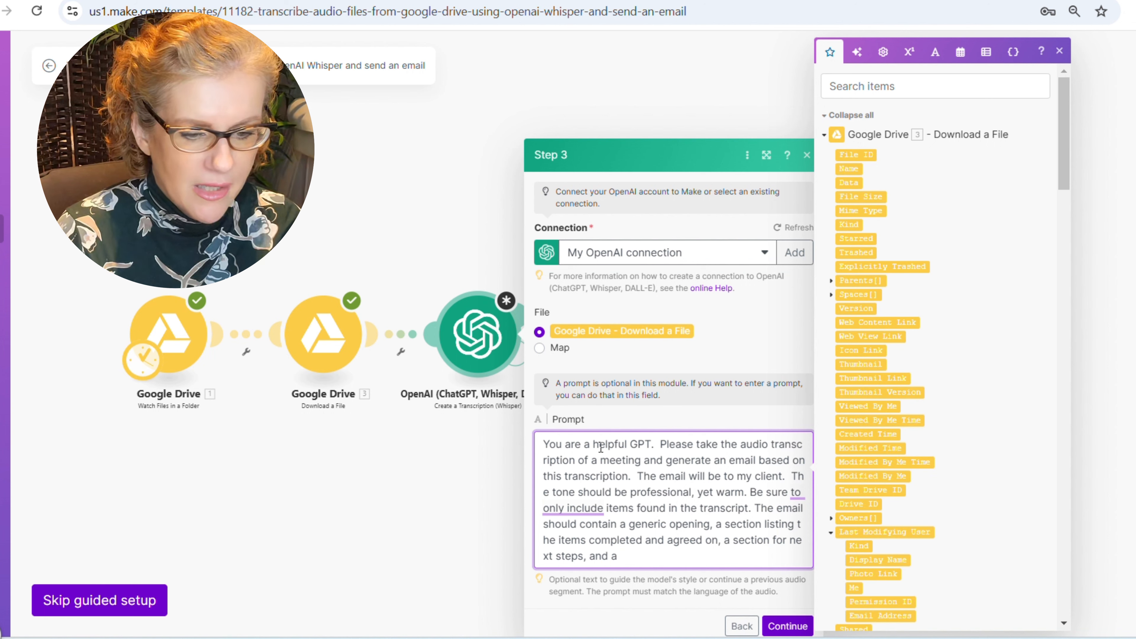
type(" closing.  IN th")
key("BackSpace")
key("BackSpace")
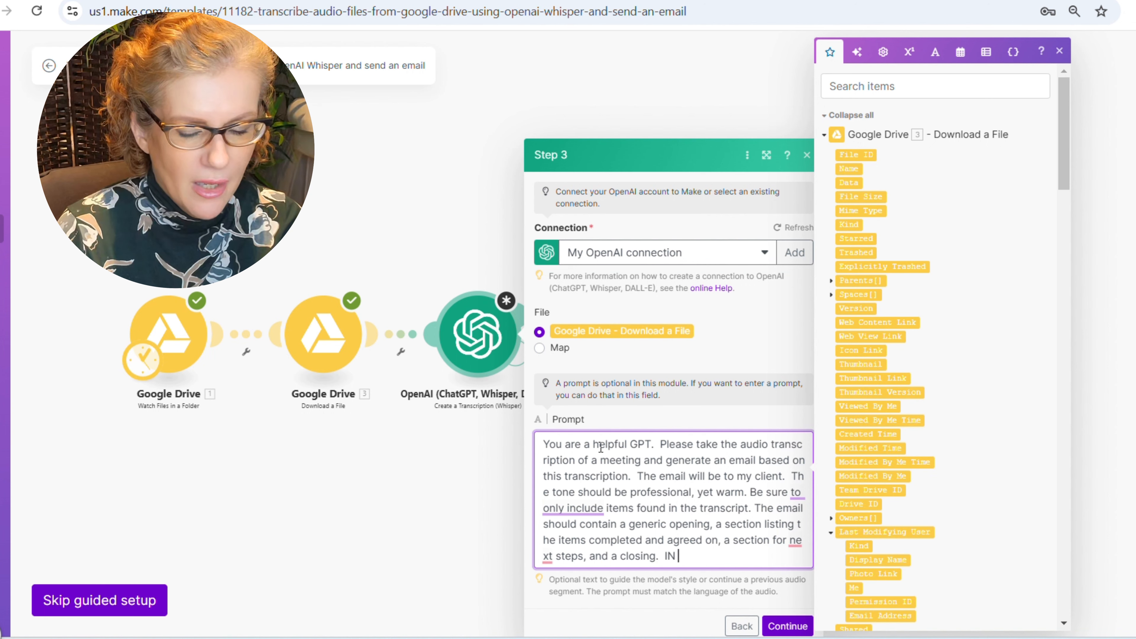
type("he closing, please ")
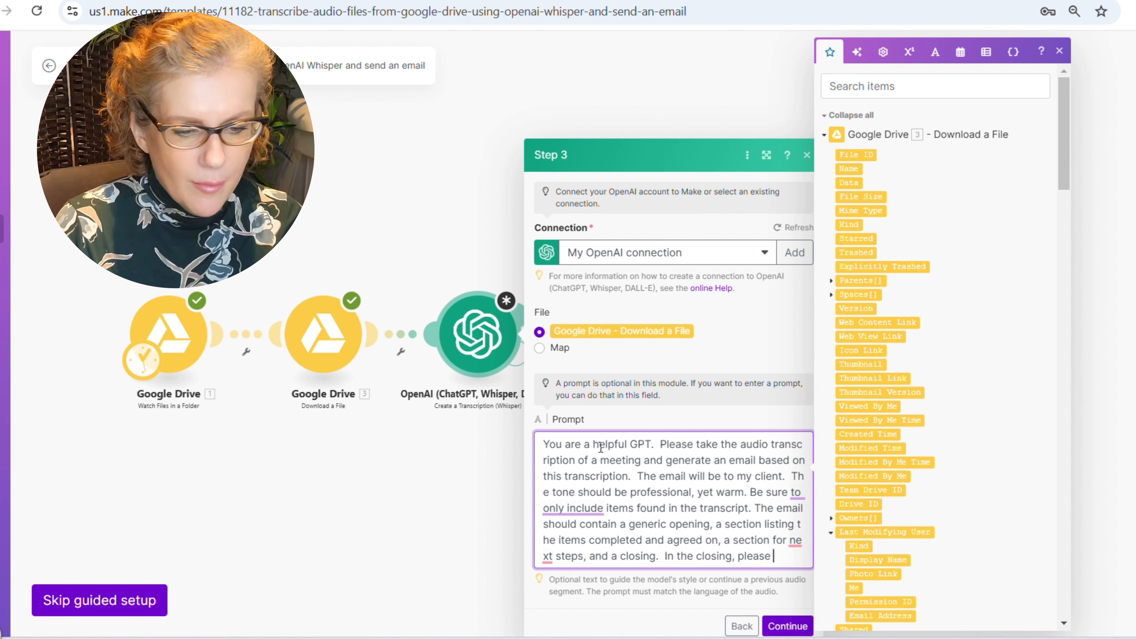
type("be sure to include someth")
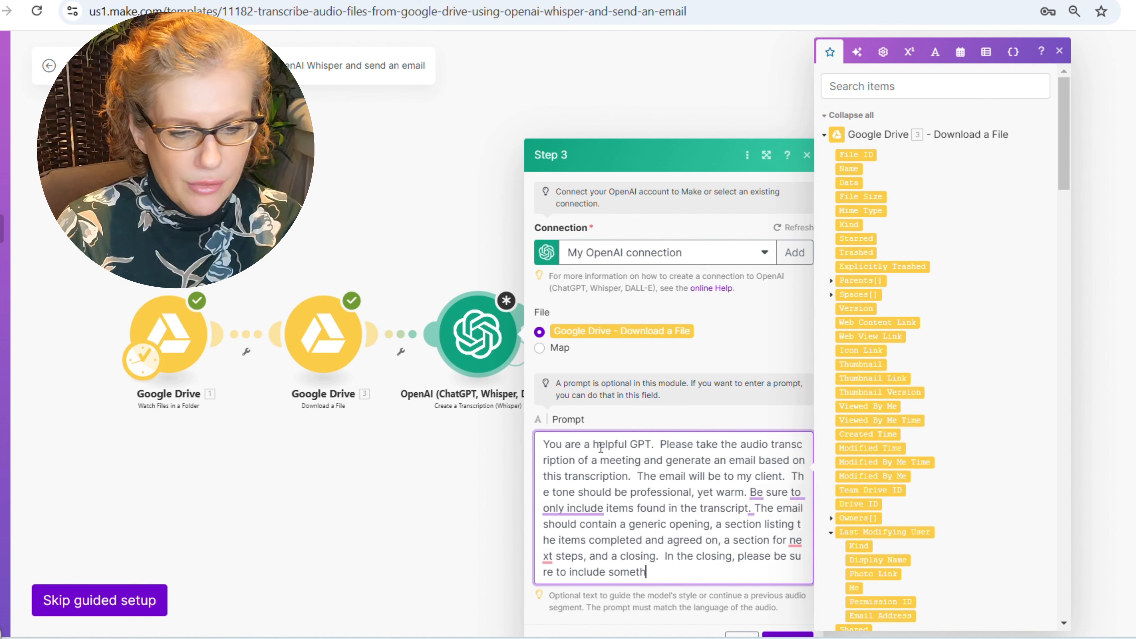
type("ing about looking forward to hear")
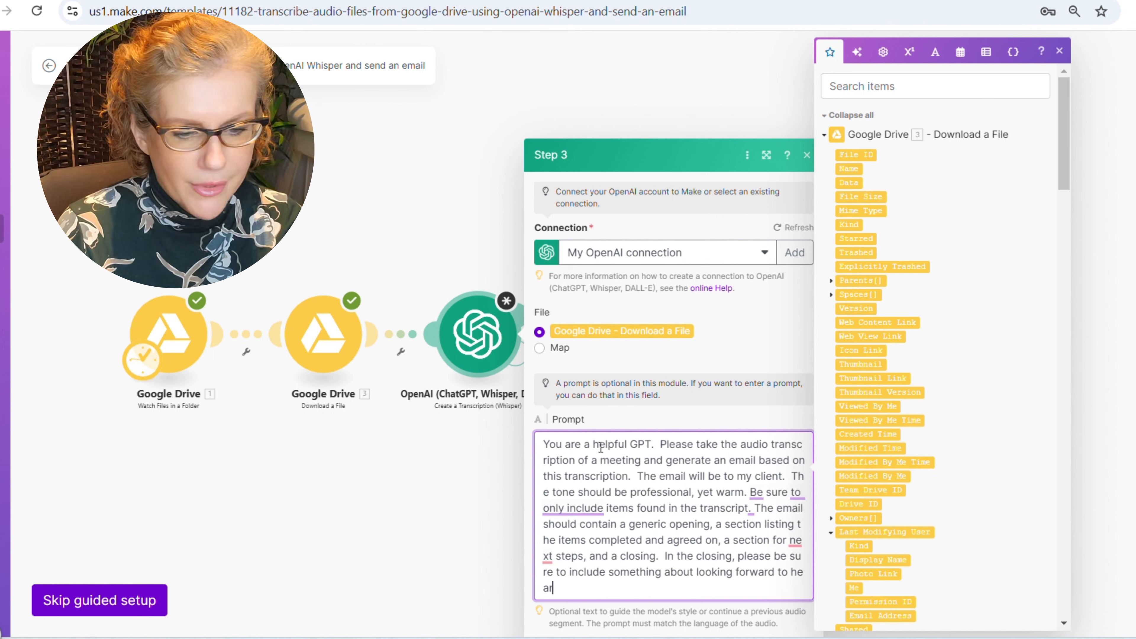
type("ing from them and ")
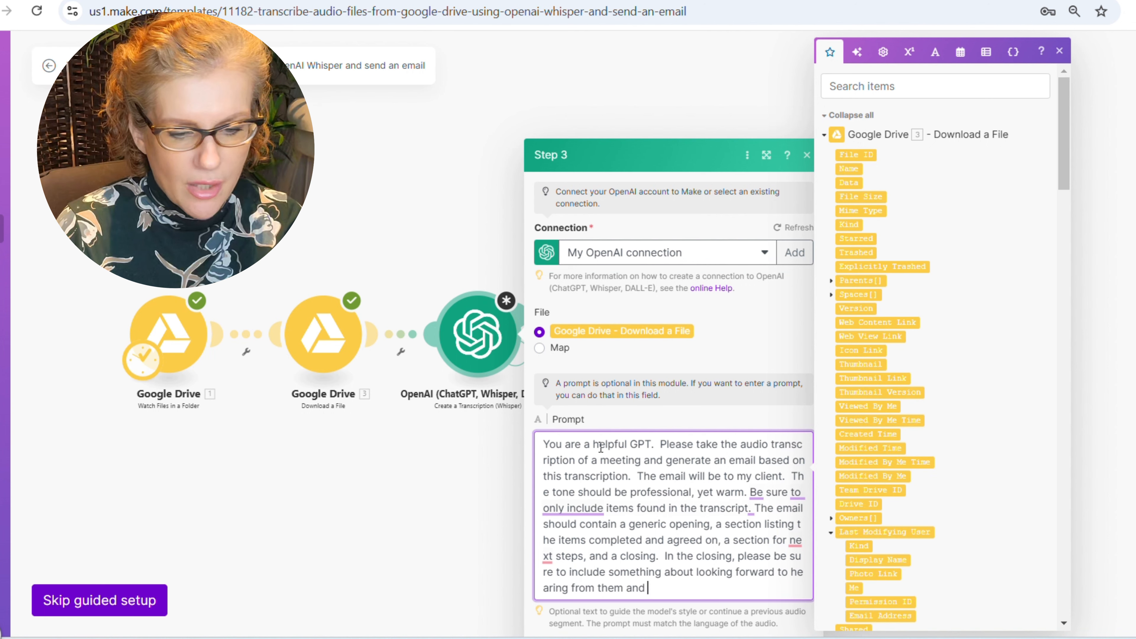
type("our neet meeting.")
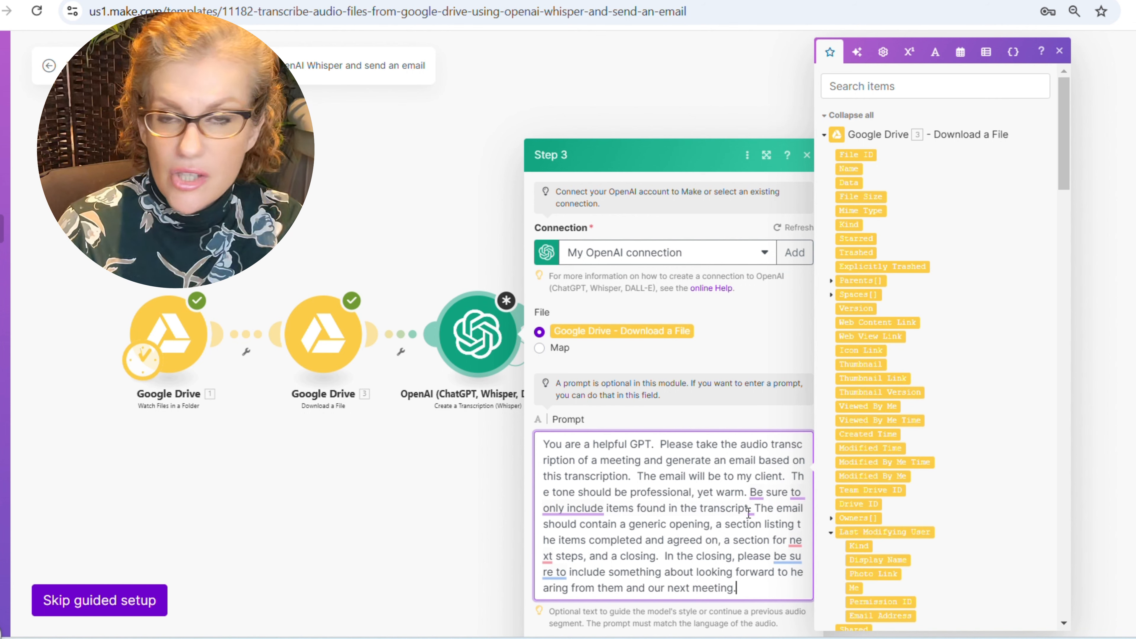
left_click(785, 631)
- Confirm the transcription step and authorize a new Google connection for the Google Docs step
left_click(796, 583)
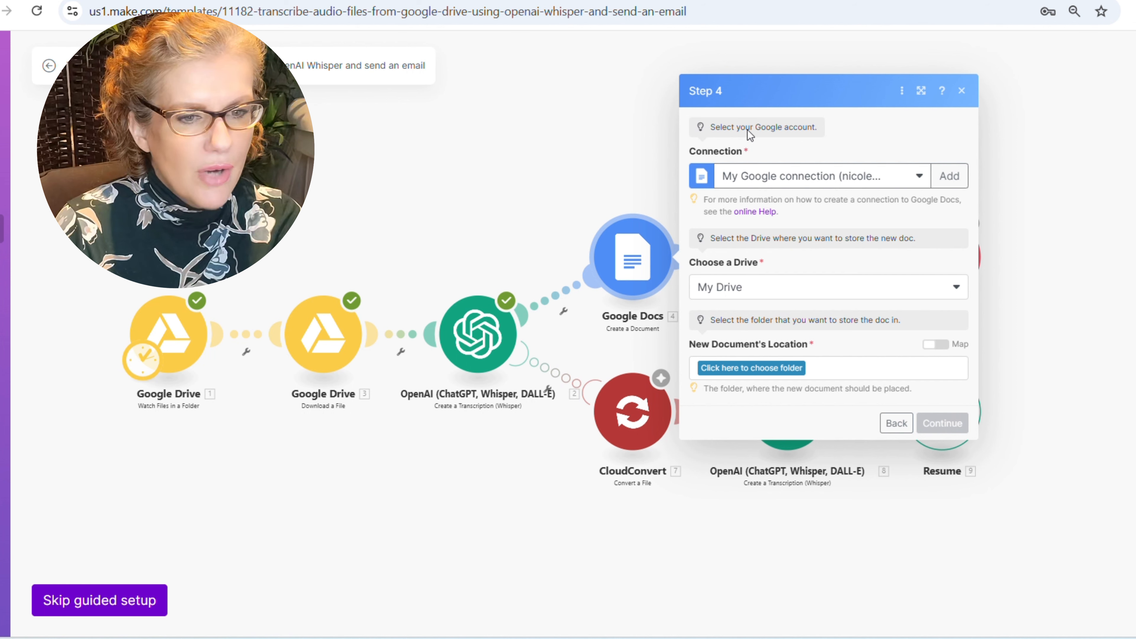
left_click(949, 175)
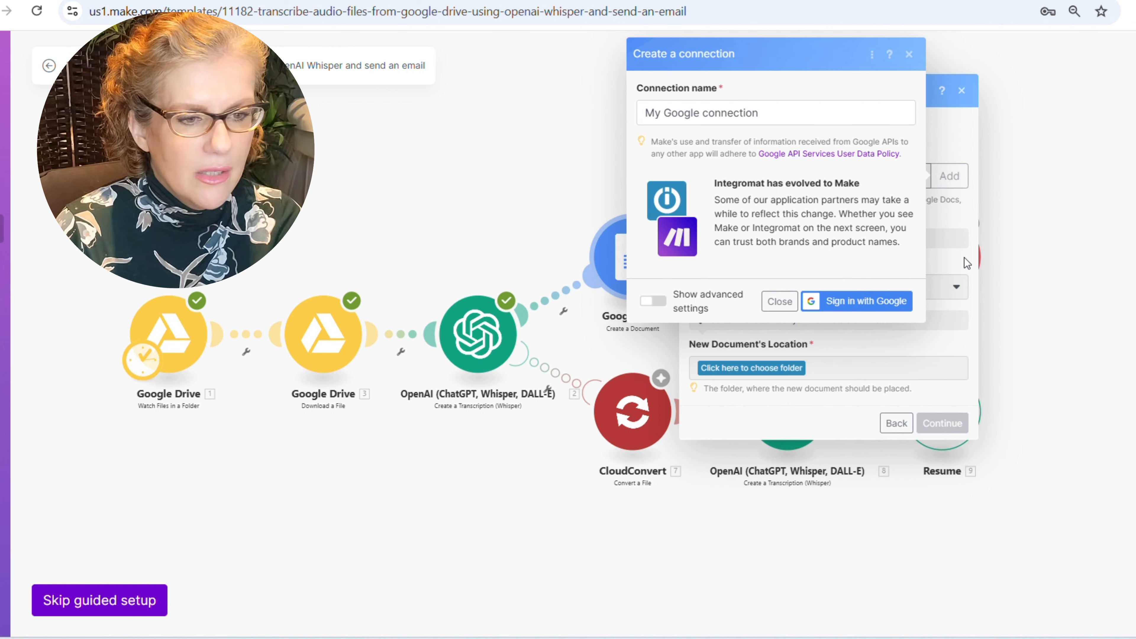
left_click(856, 301)
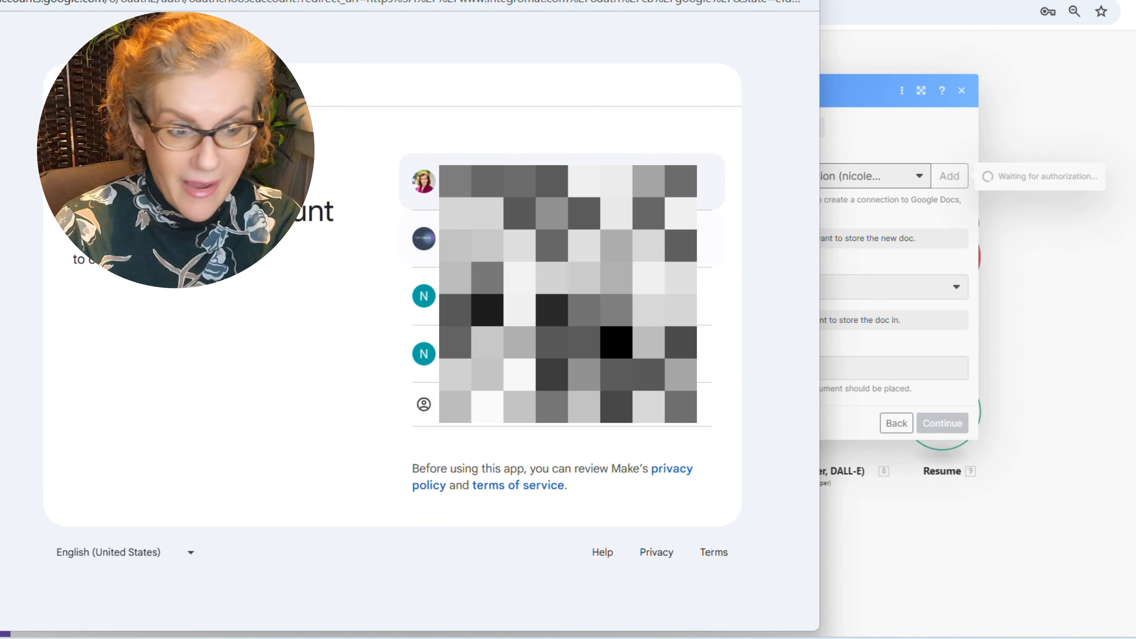
left_click(581, 296)
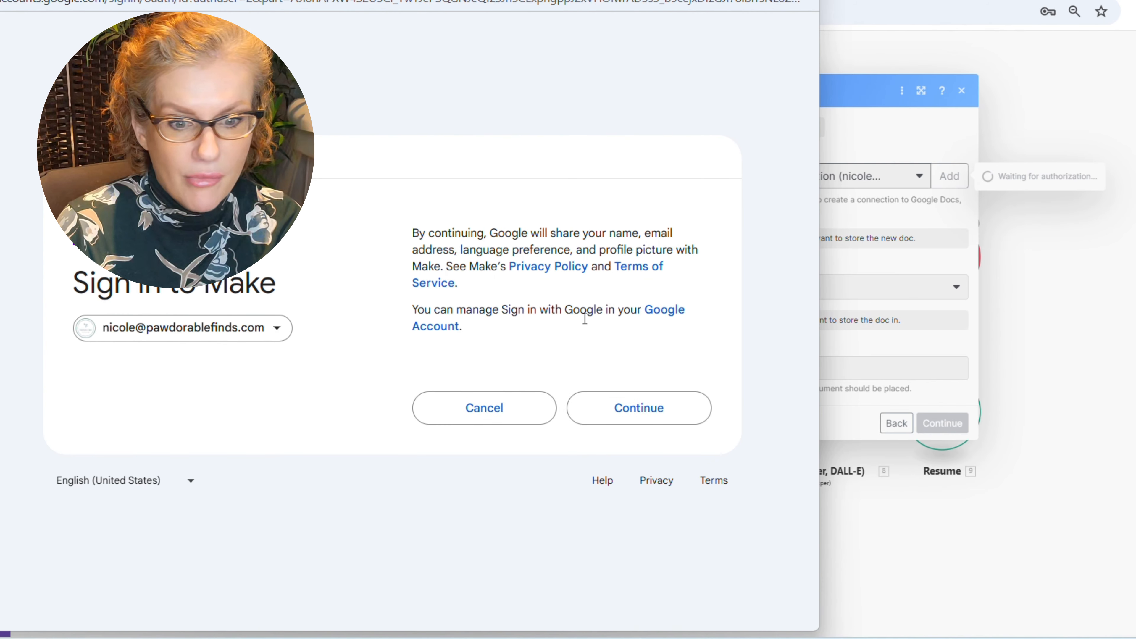
left_click(629, 406)
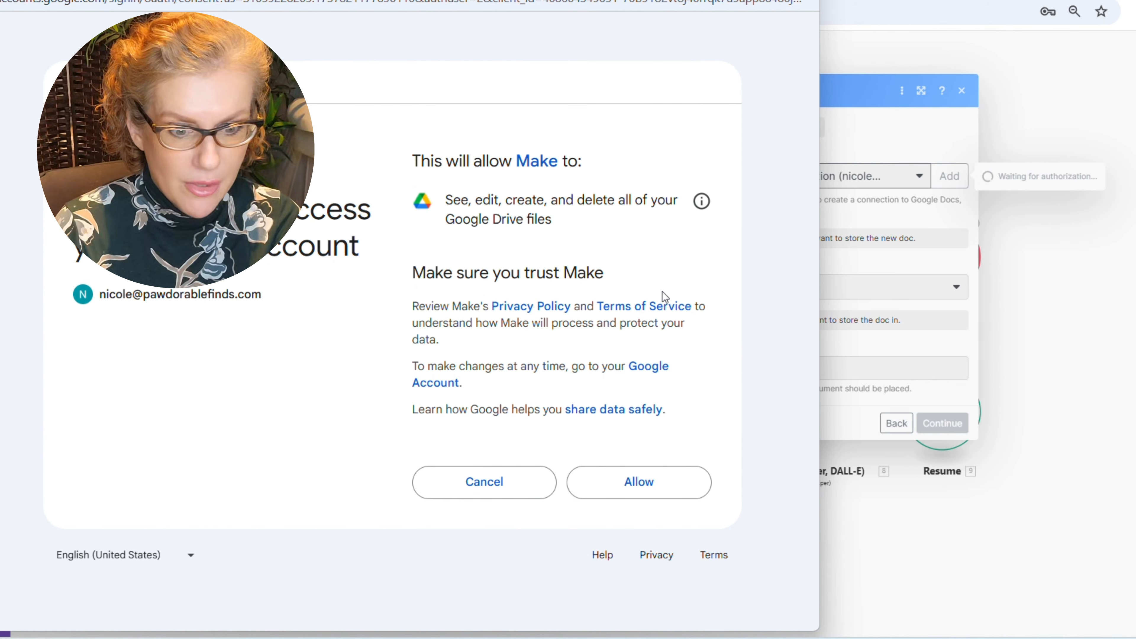
left_click(622, 482)
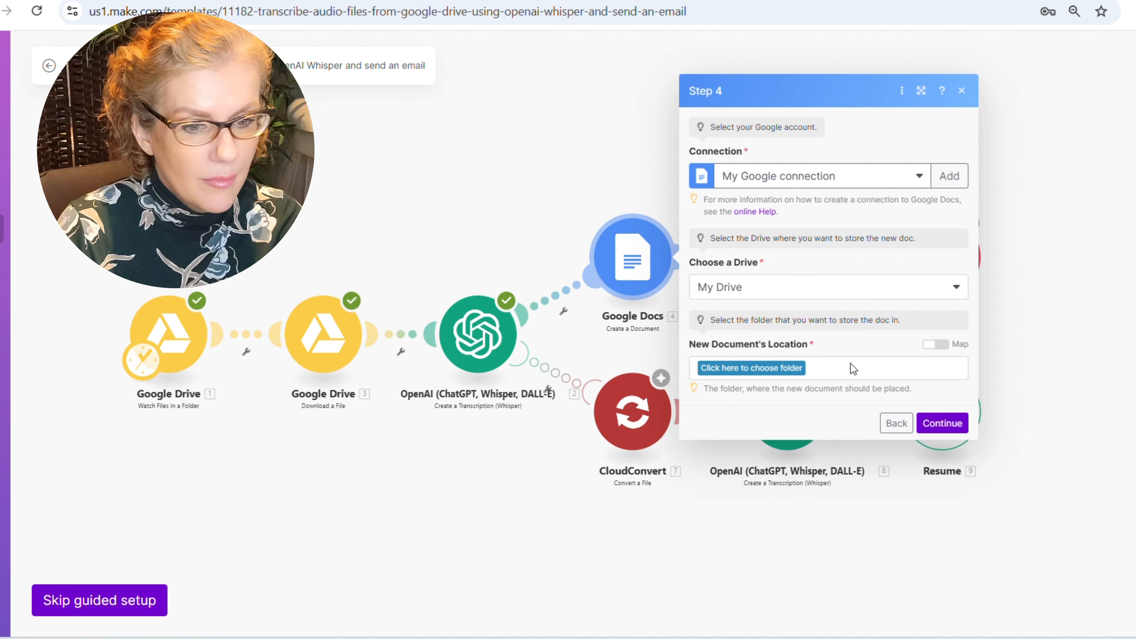
- Save new Google Docs into the Test for Make Template folder
left_click(768, 371)
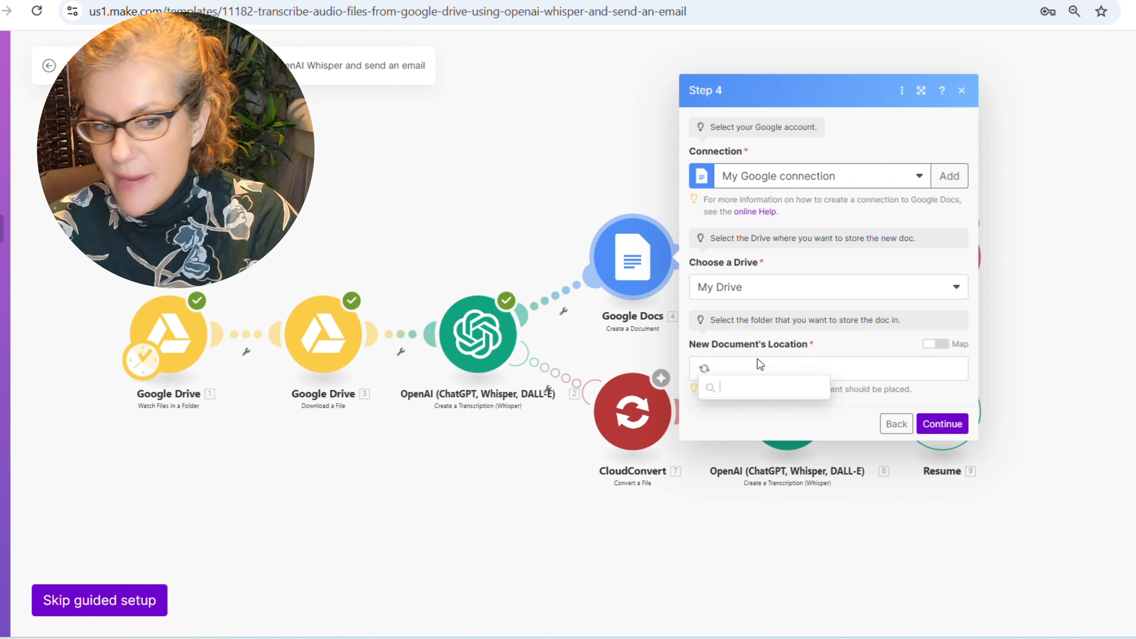
left_click(756, 432)
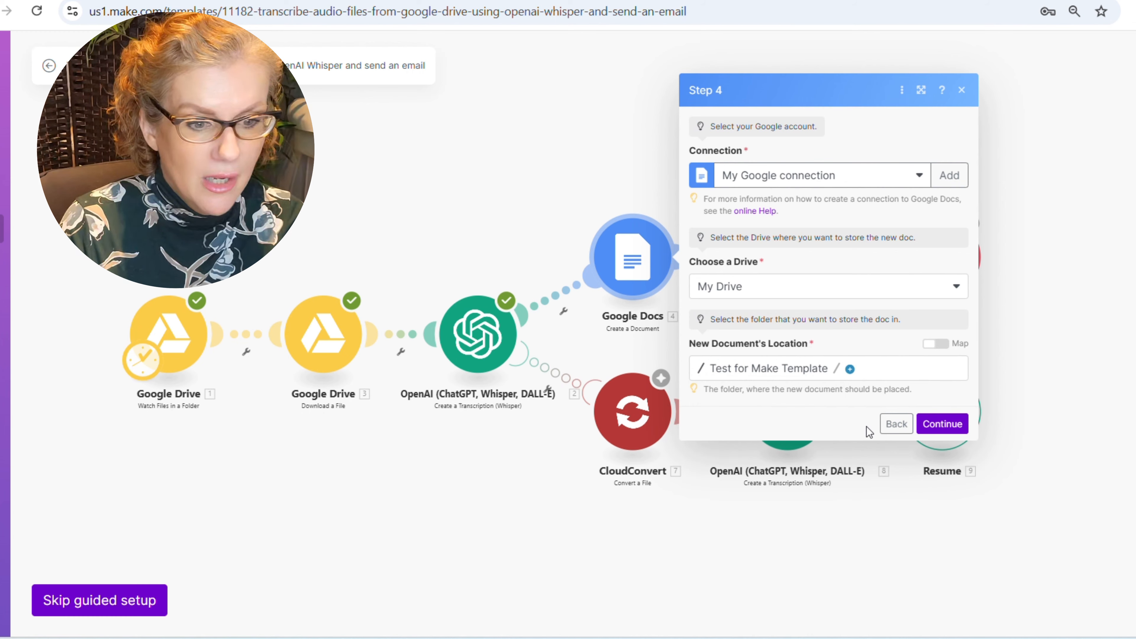
left_click(951, 424)
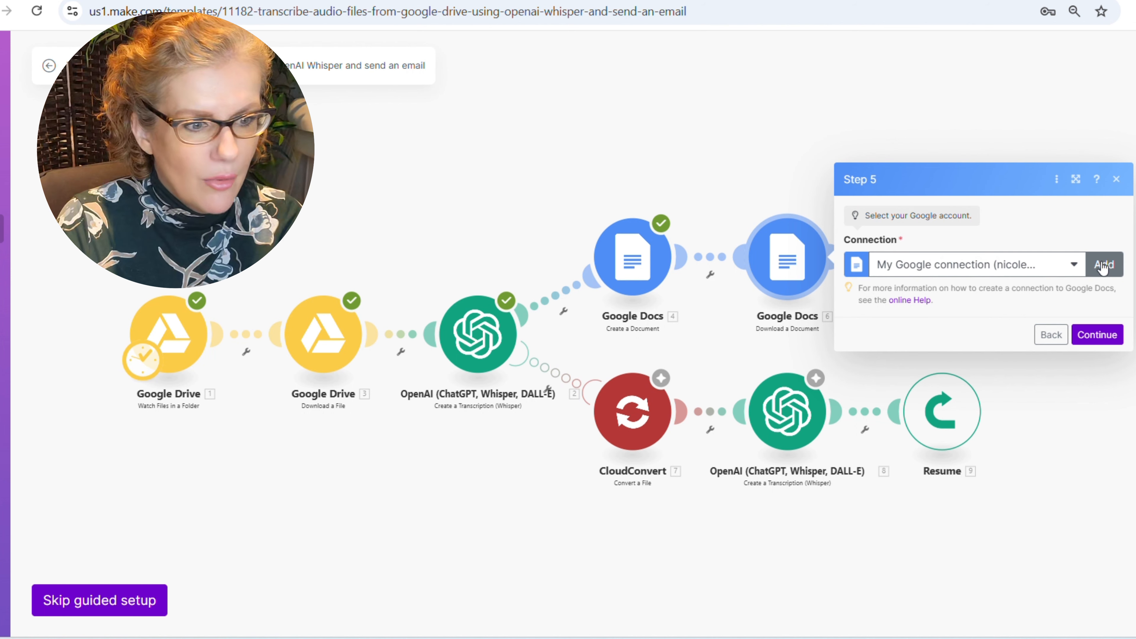
- Authorize a new My Google connection with Drive access for the Step 5 document download, then confirm it
left_click(1054, 270)
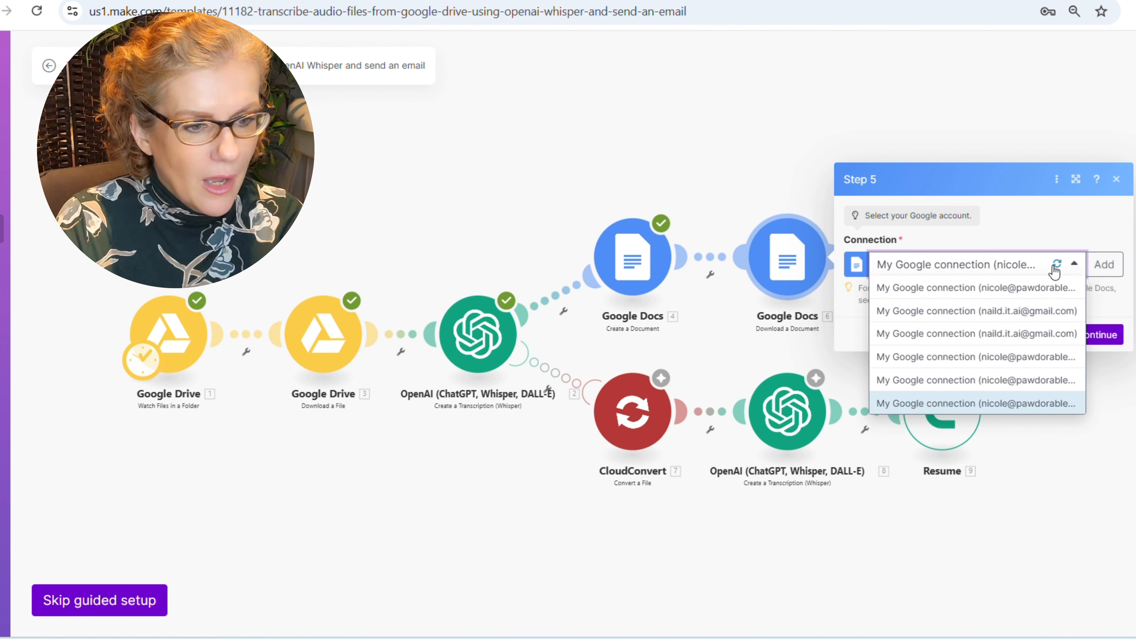
left_click(1054, 268)
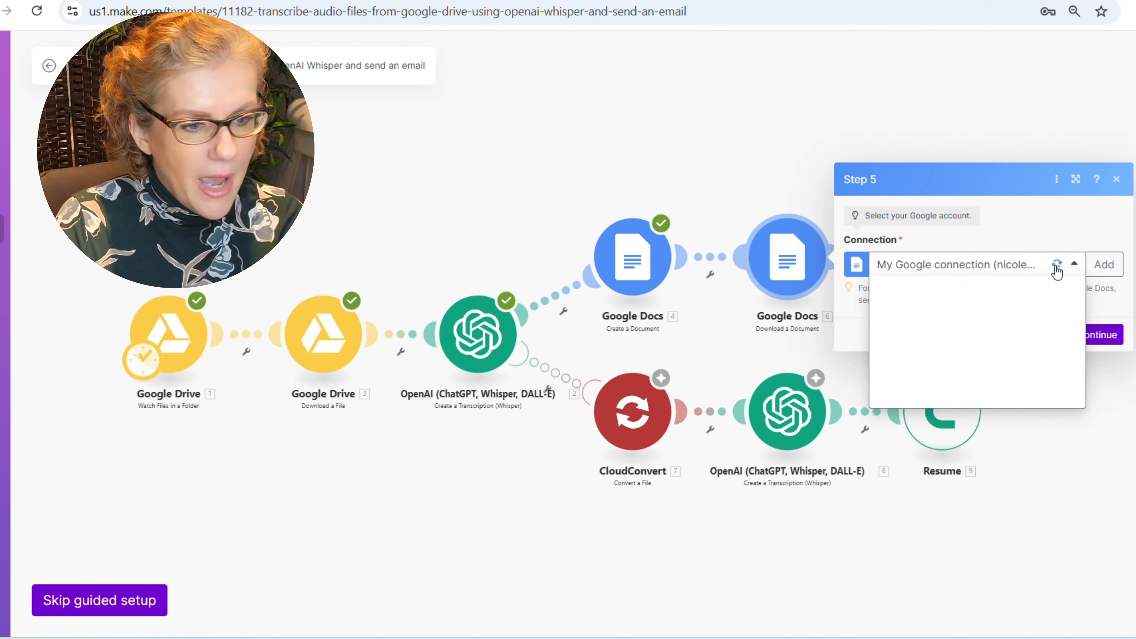
left_click(1104, 263)
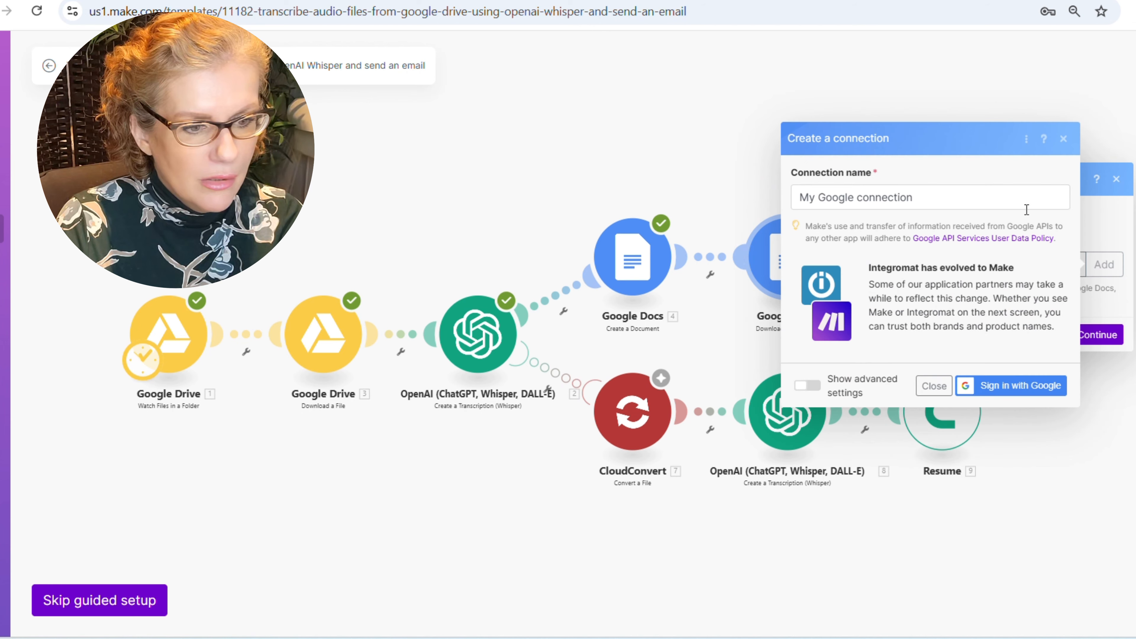
left_click(1014, 389)
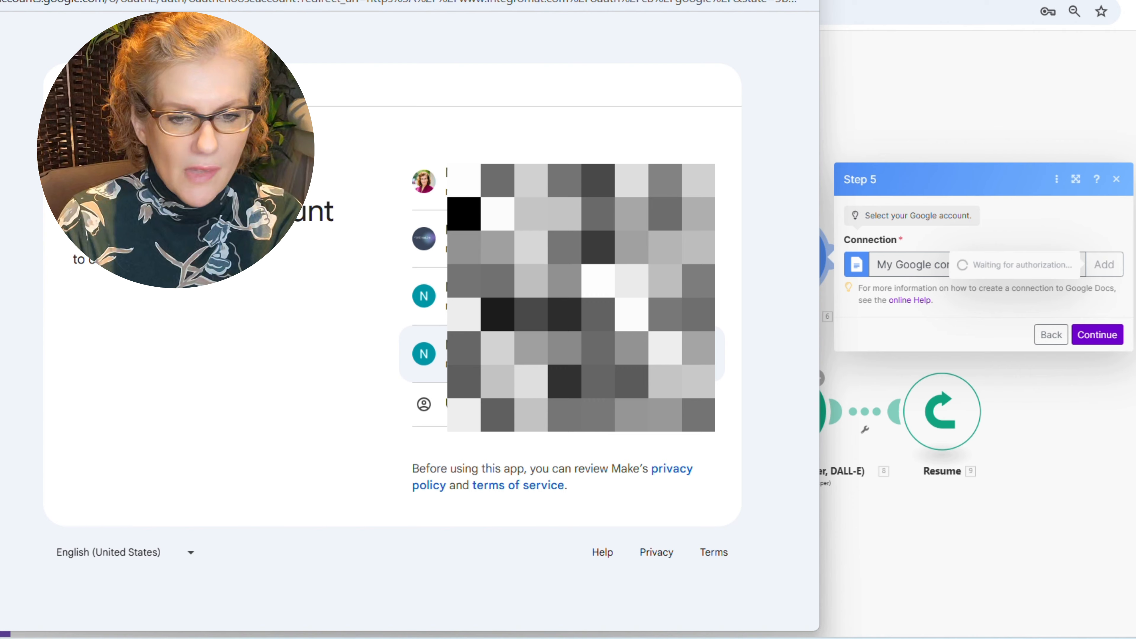
left_click(424, 353)
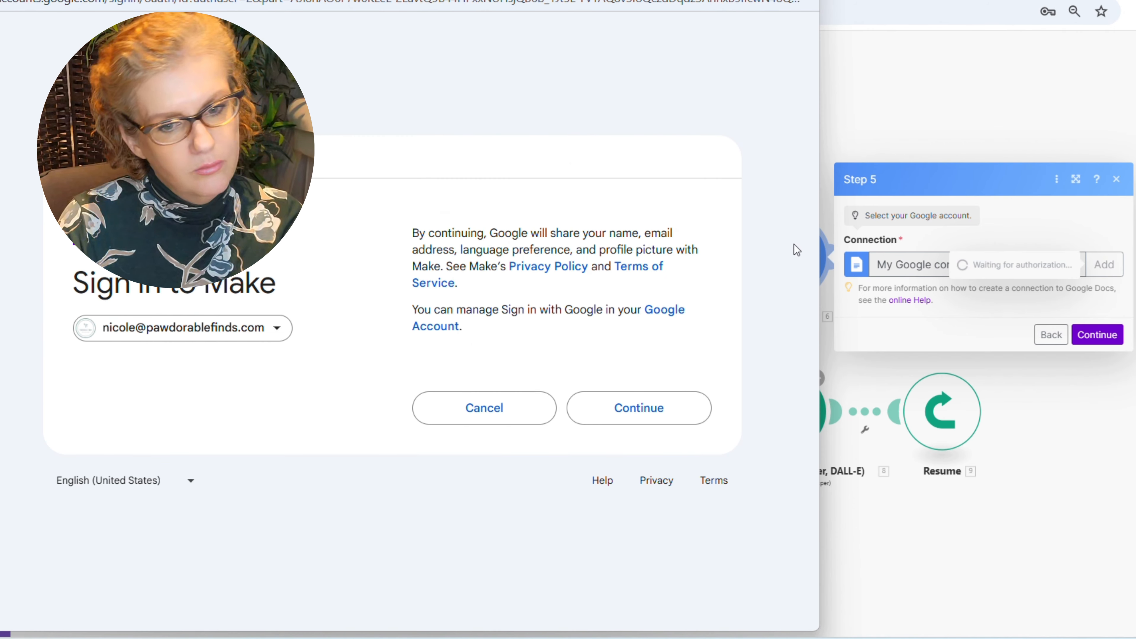
left_click(664, 406)
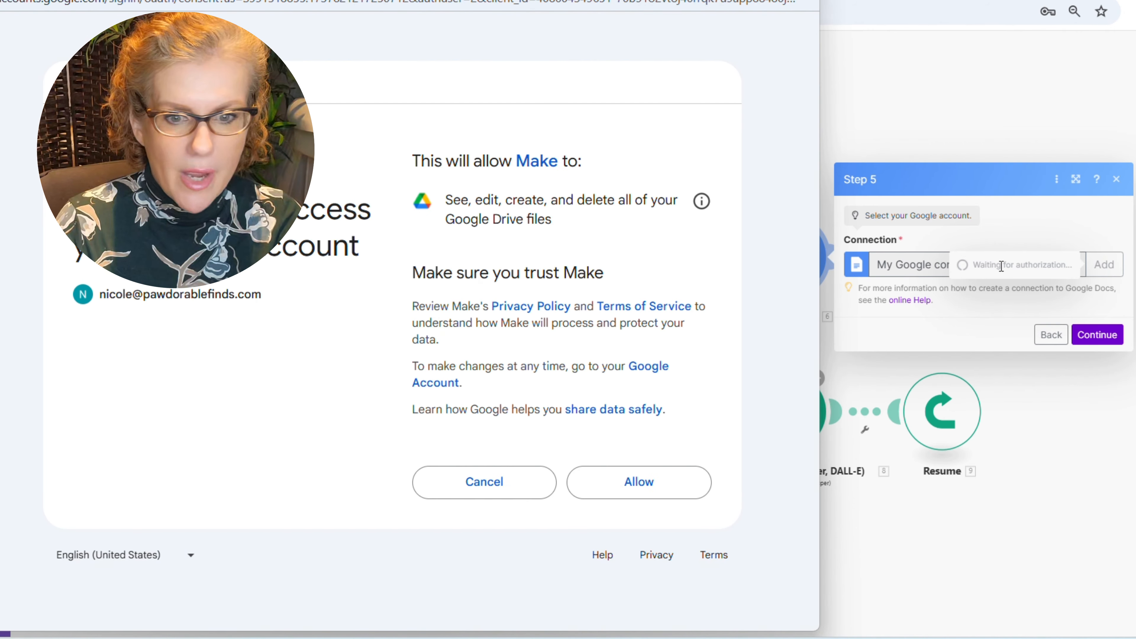
left_click(684, 479)
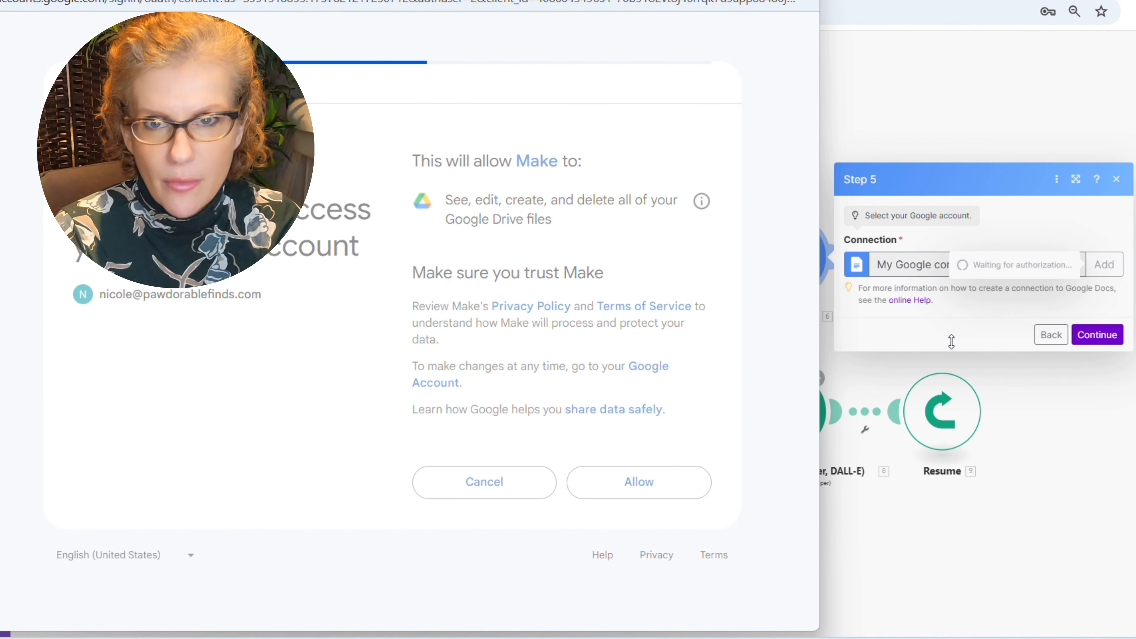
left_click(1097, 335)
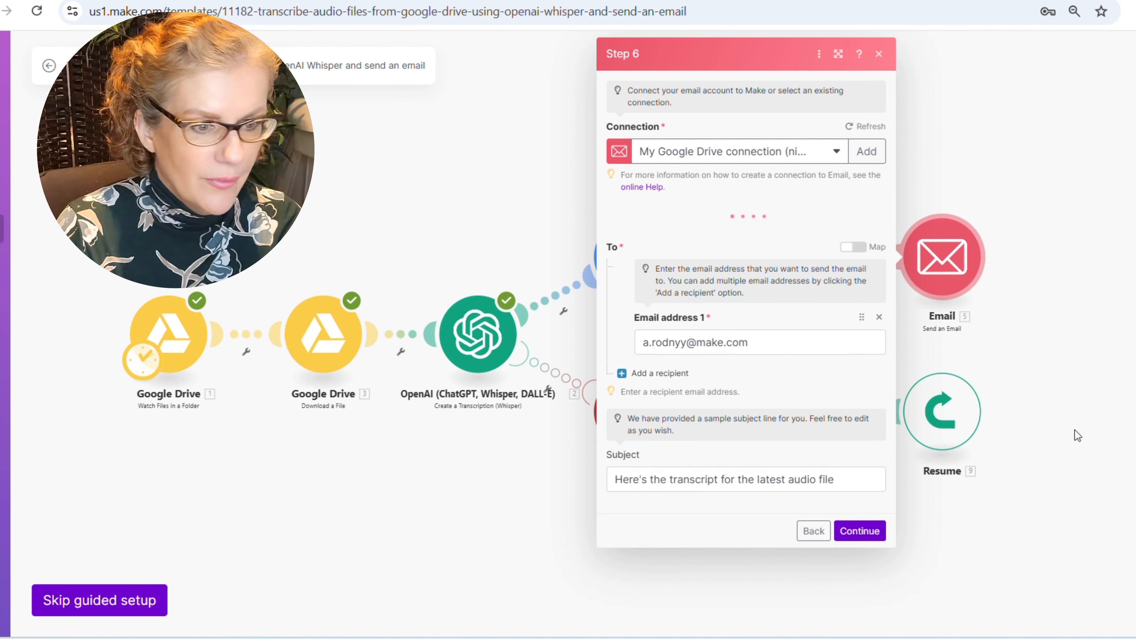
- Create and authorize a Google Restricted connection, granting Gmail send access, for the email step
left_click(862, 152)
left_click(1006, 158)
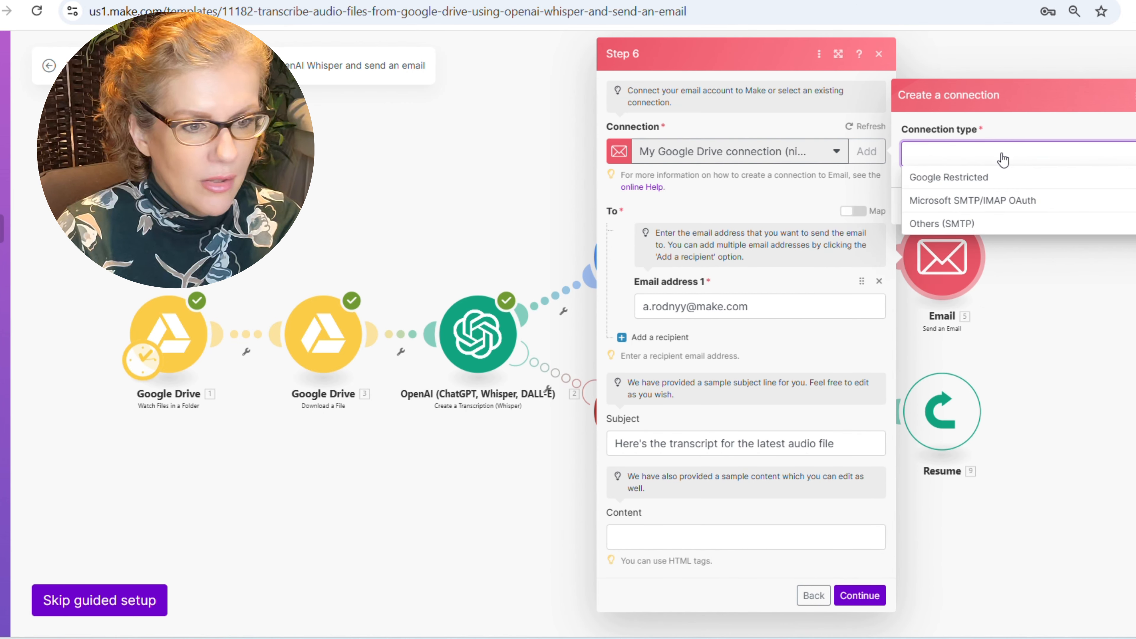
left_click(964, 177)
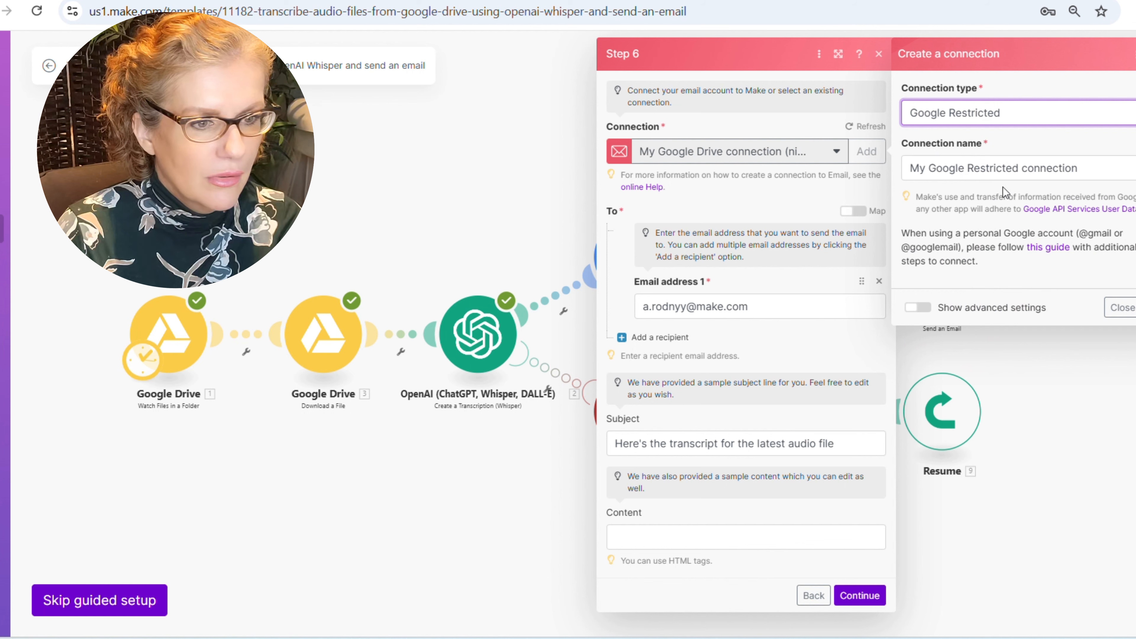
left_click(1135, 307)
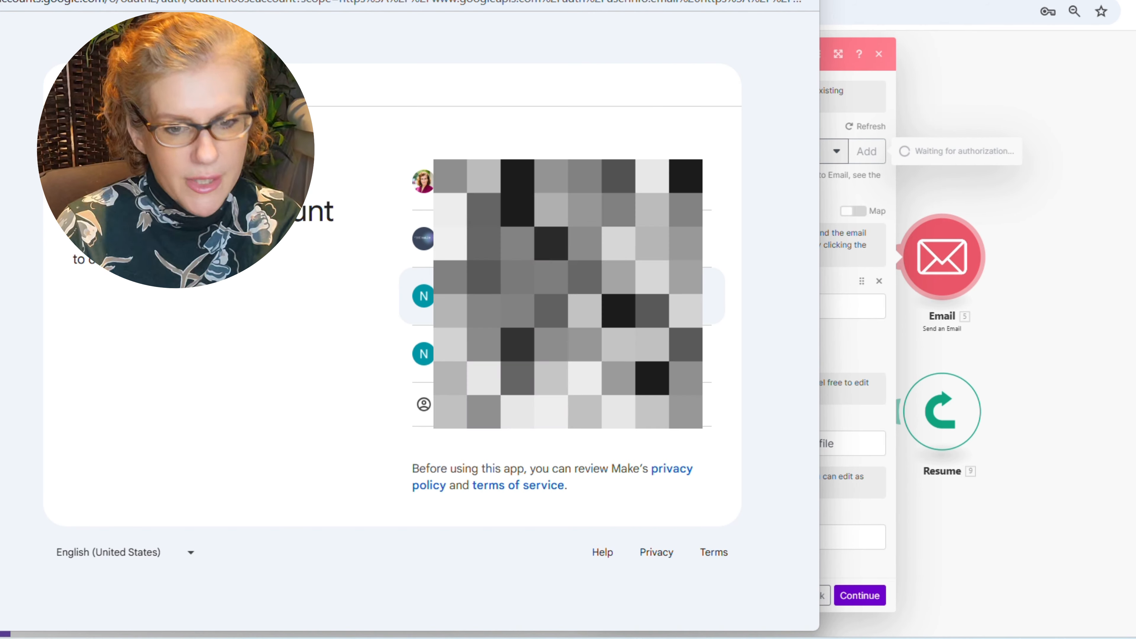
left_click(715, 296)
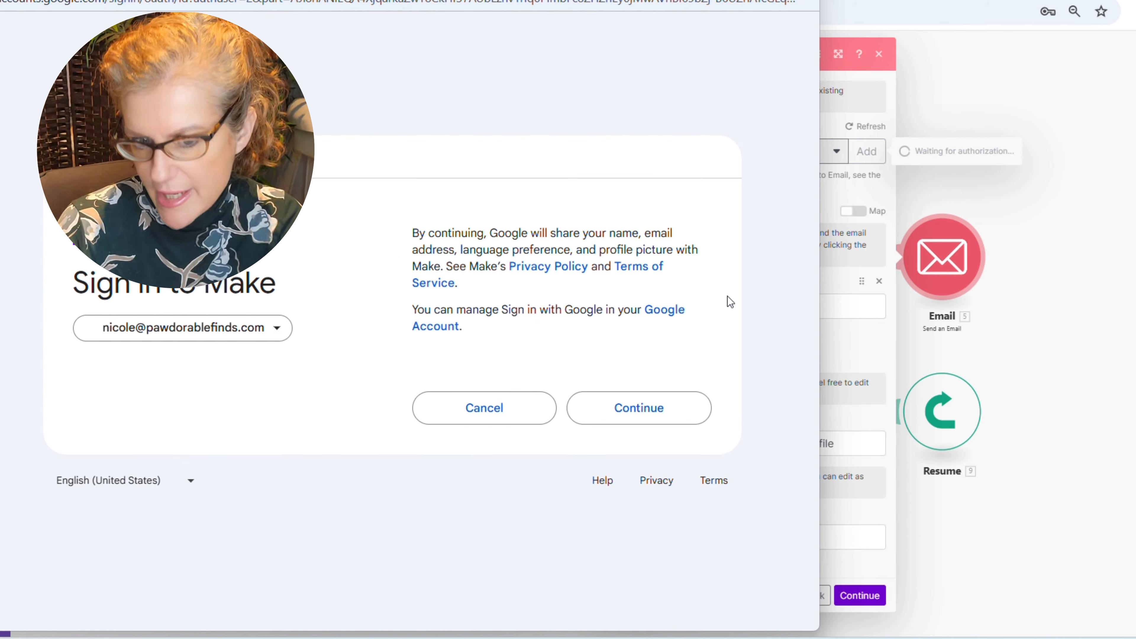
left_click(632, 407)
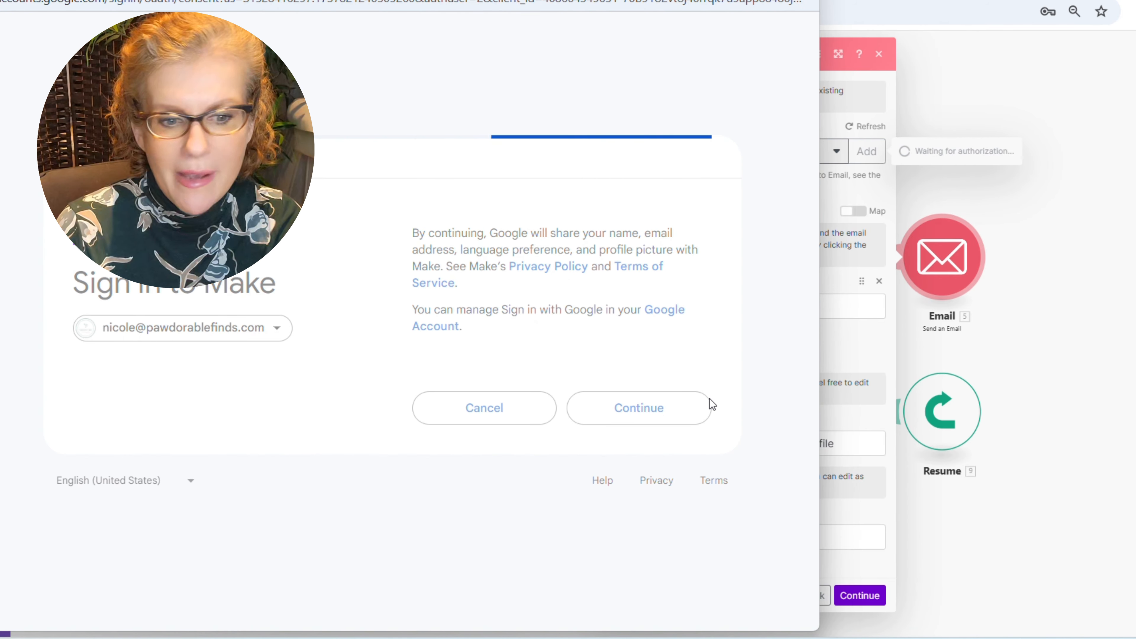
left_click(671, 481)
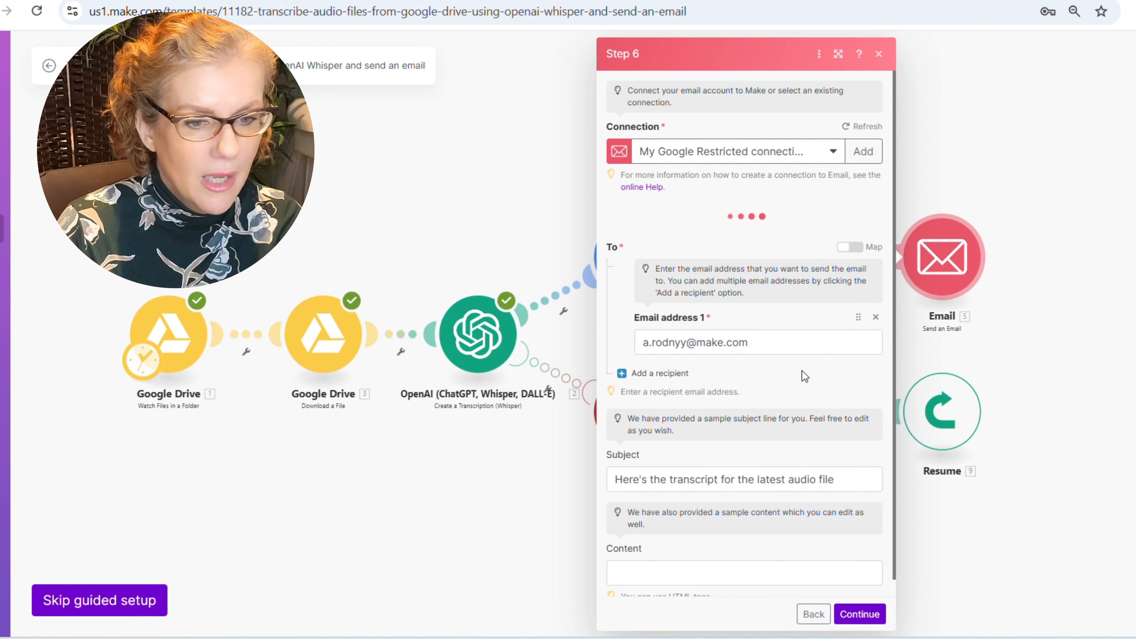
- Replace the sample recipient with your own e-mail address, leaving it as the only recipient
triple_click(698, 306)
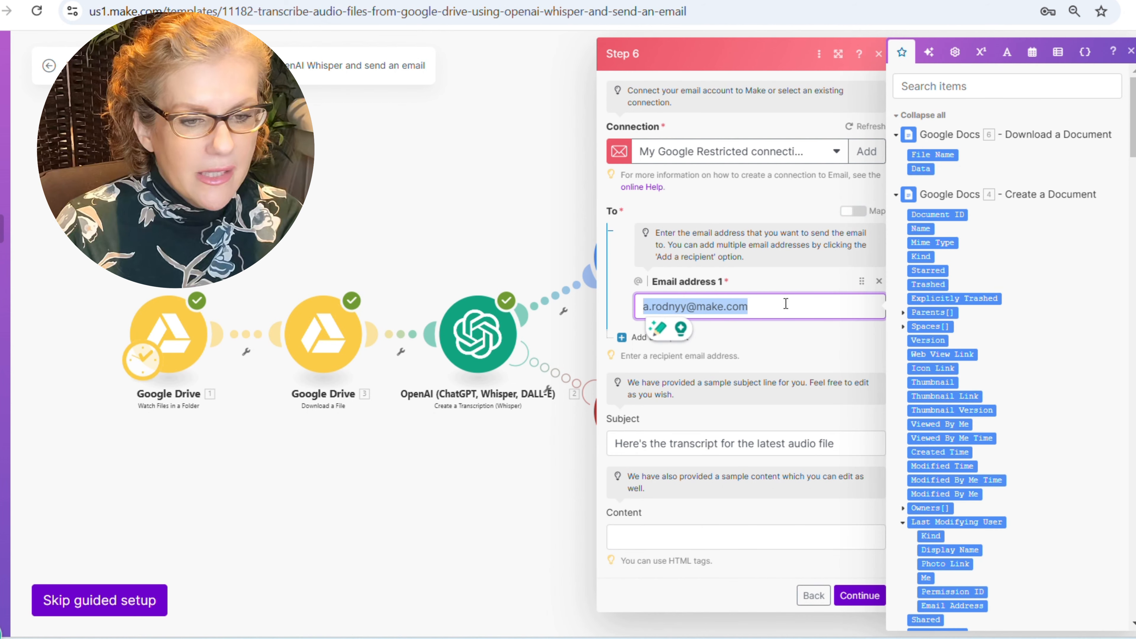
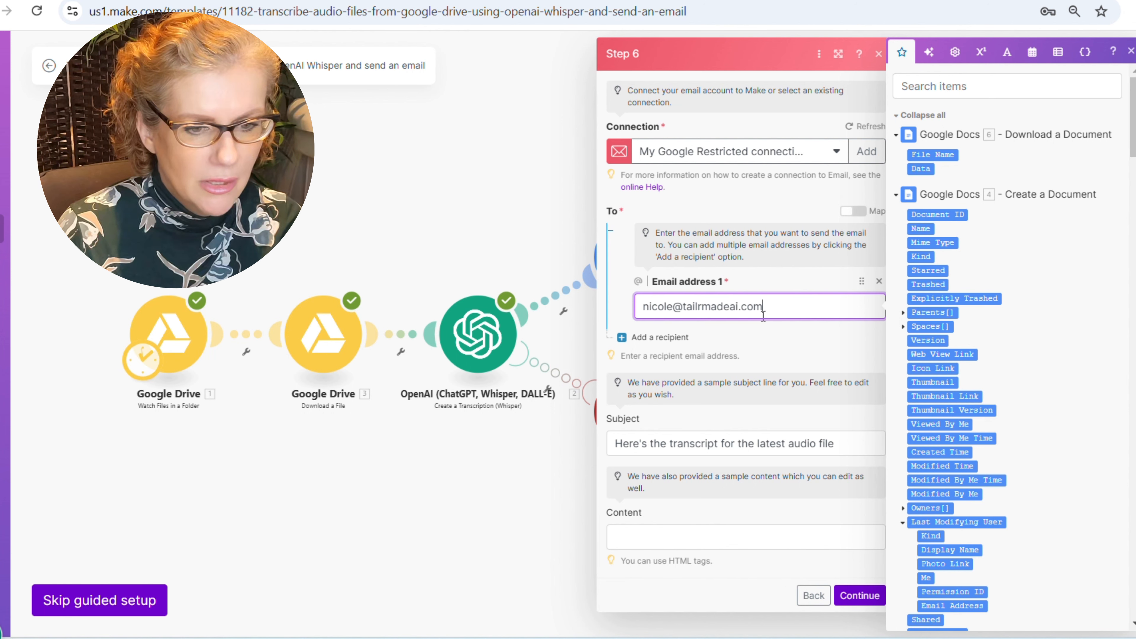
left_click(644, 337)
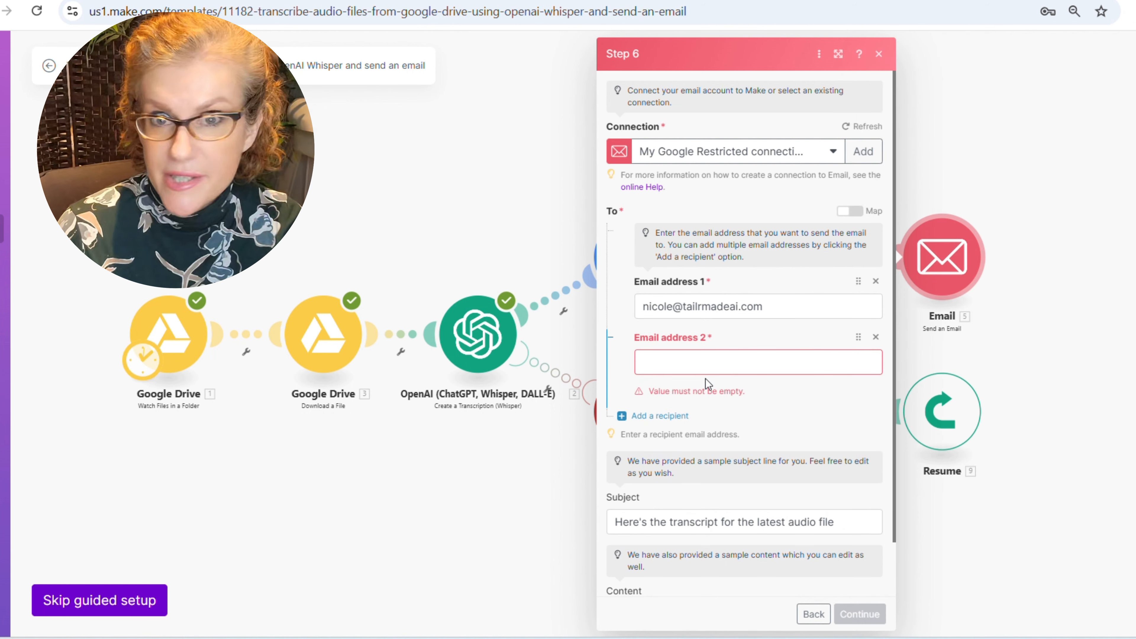
left_click(875, 336)
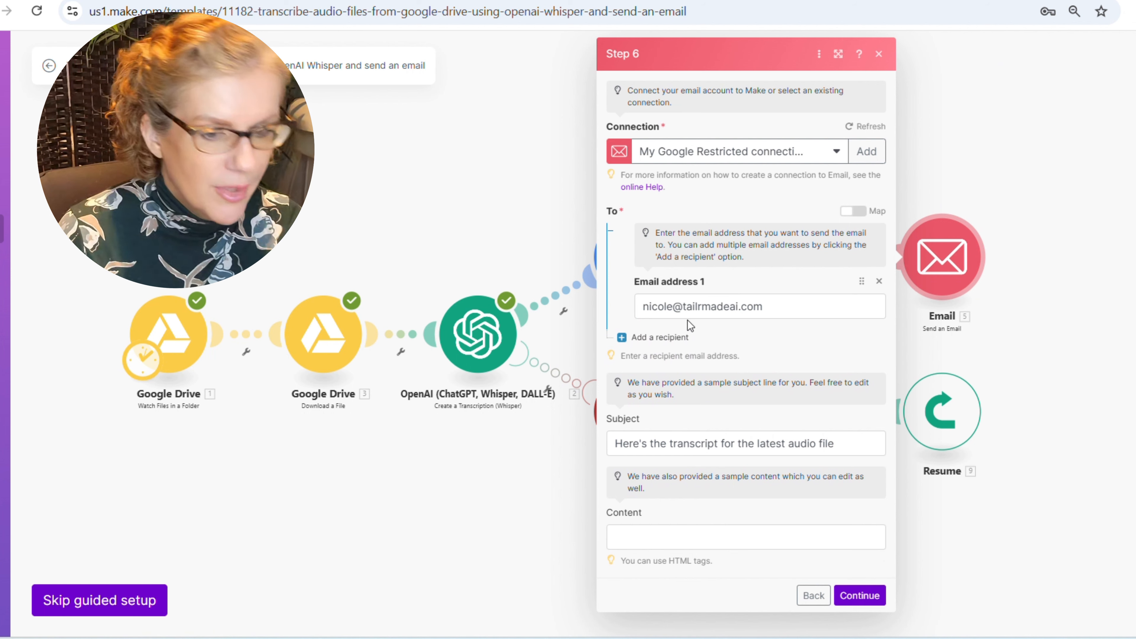
- Change the email subject to 'Next steps'
triple_click(688, 448)
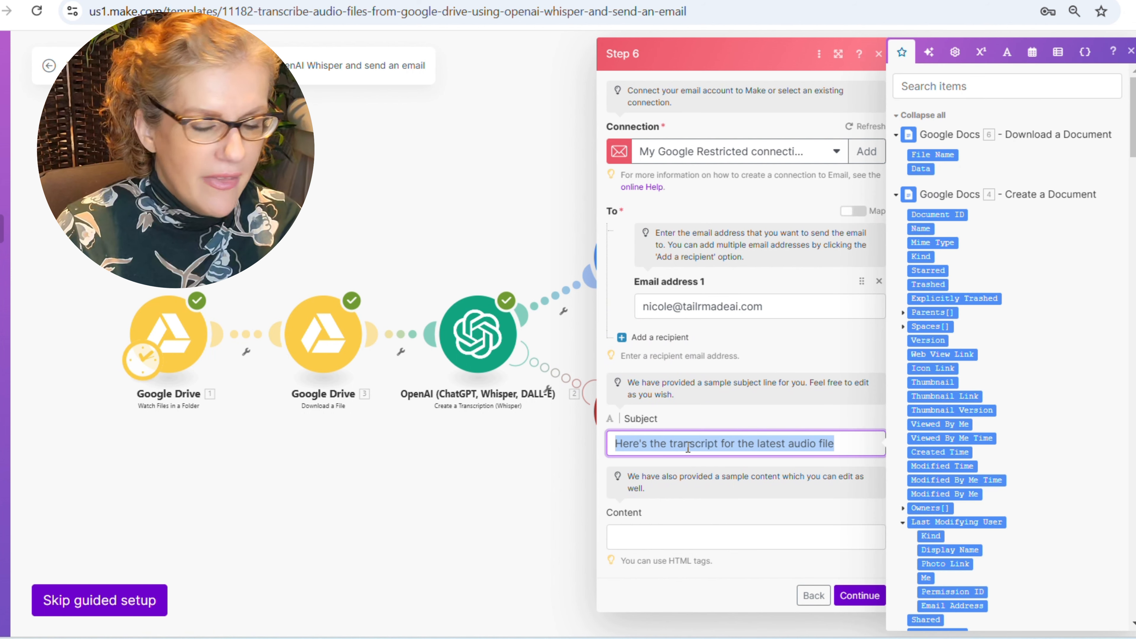
key("BackSpace")
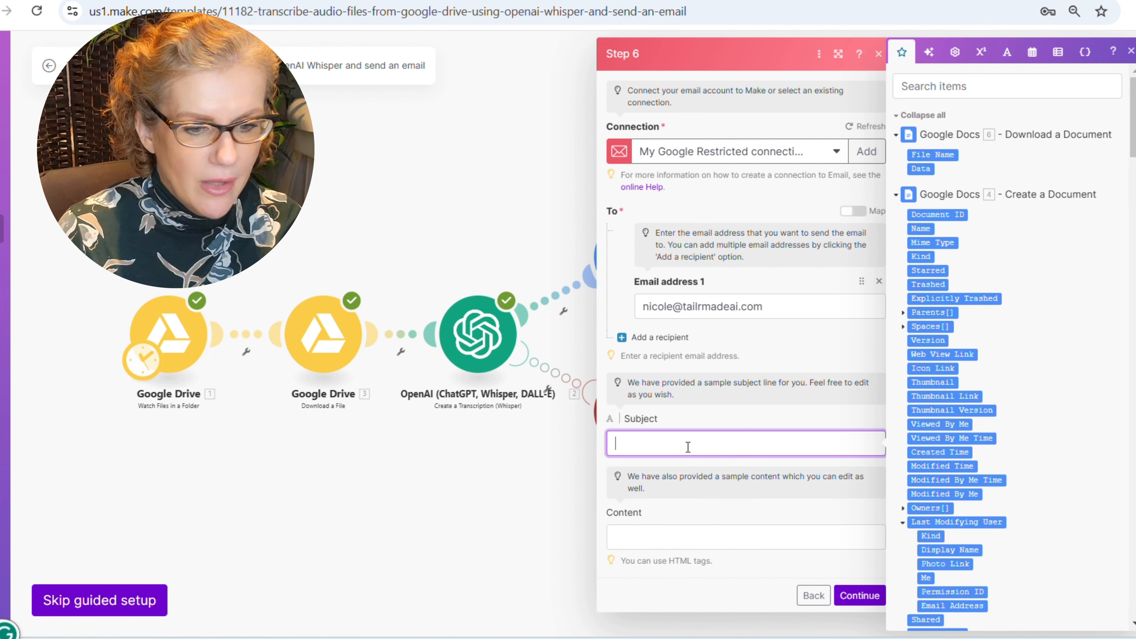
type("Next")
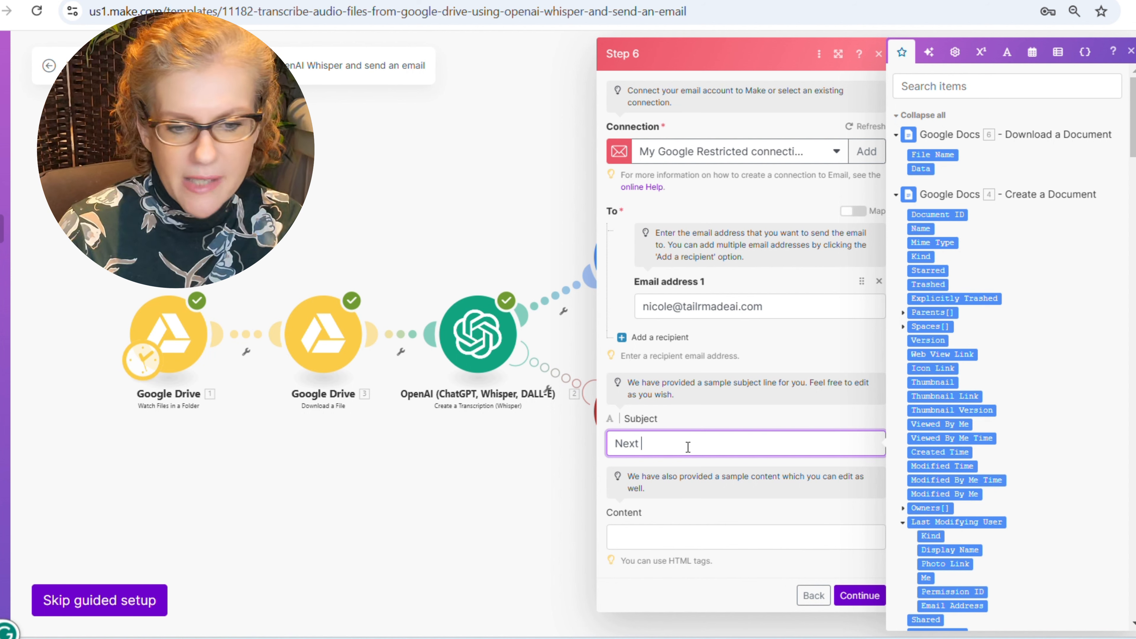
type(" steps")
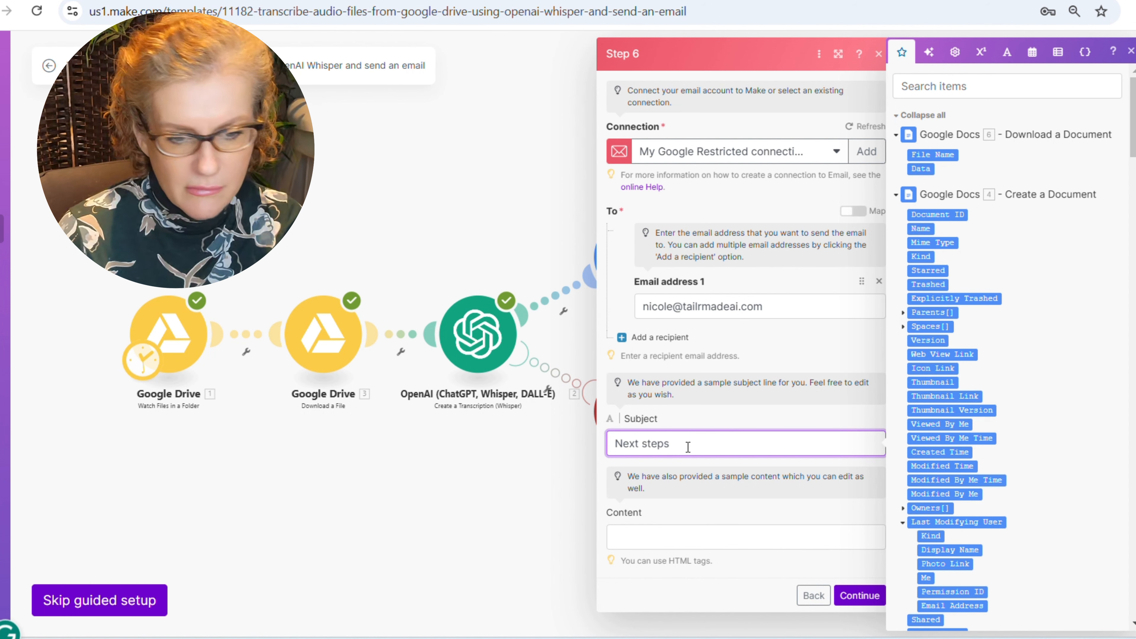
- Fill the email content with the OpenAI '2. Text' transcription instead of '6. Data', then confirm the step
left_click(710, 542)
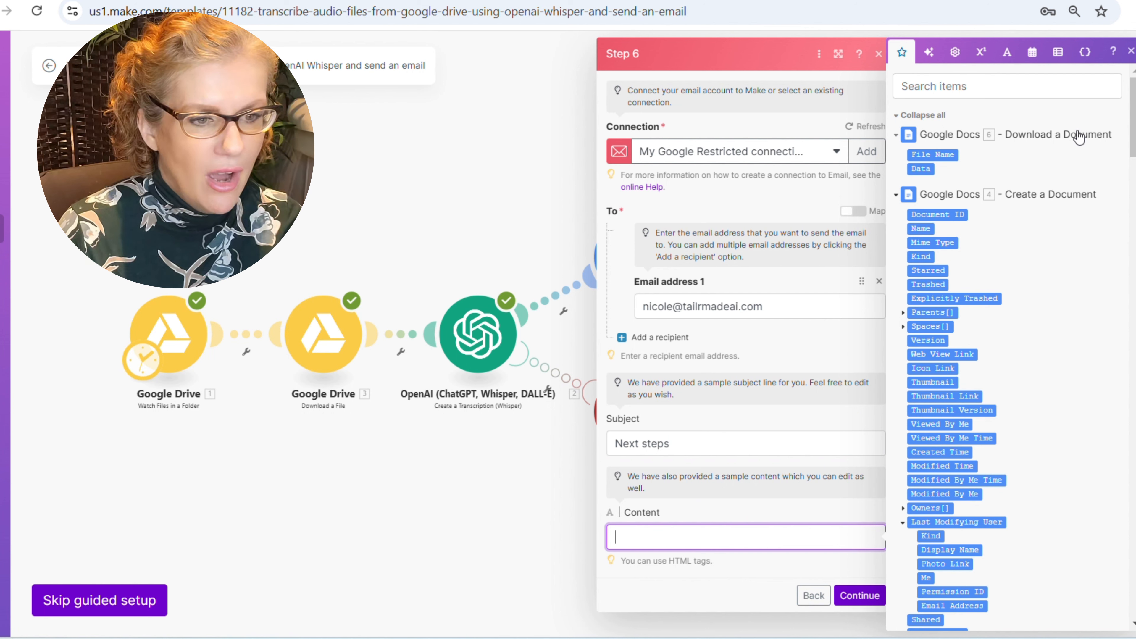
left_click(921, 169)
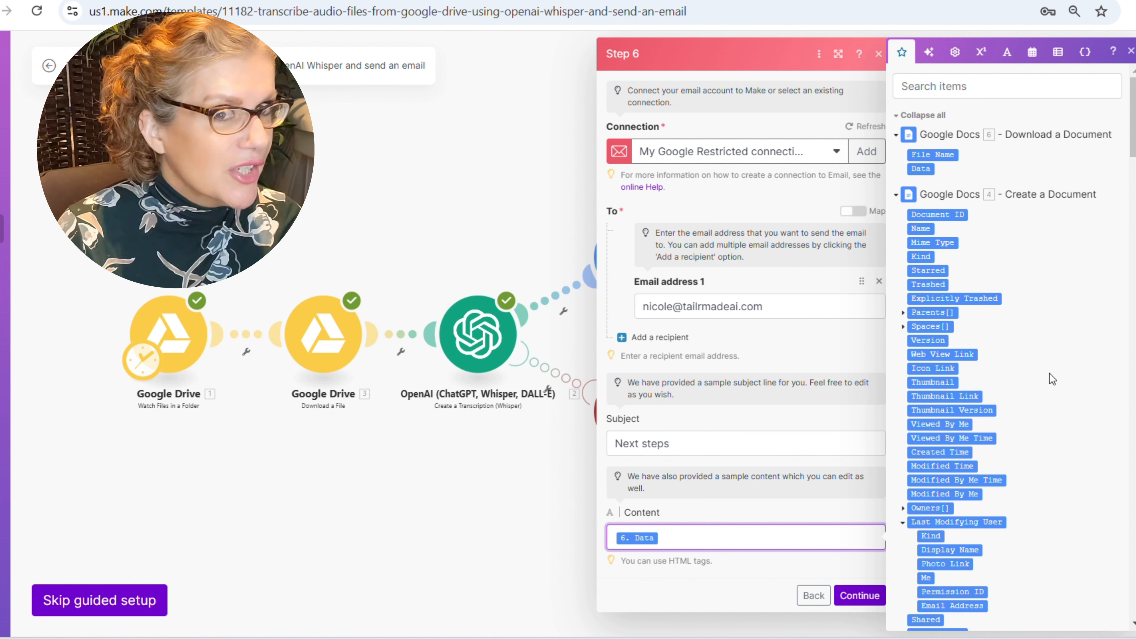
scroll(1049, 373, "down", 2)
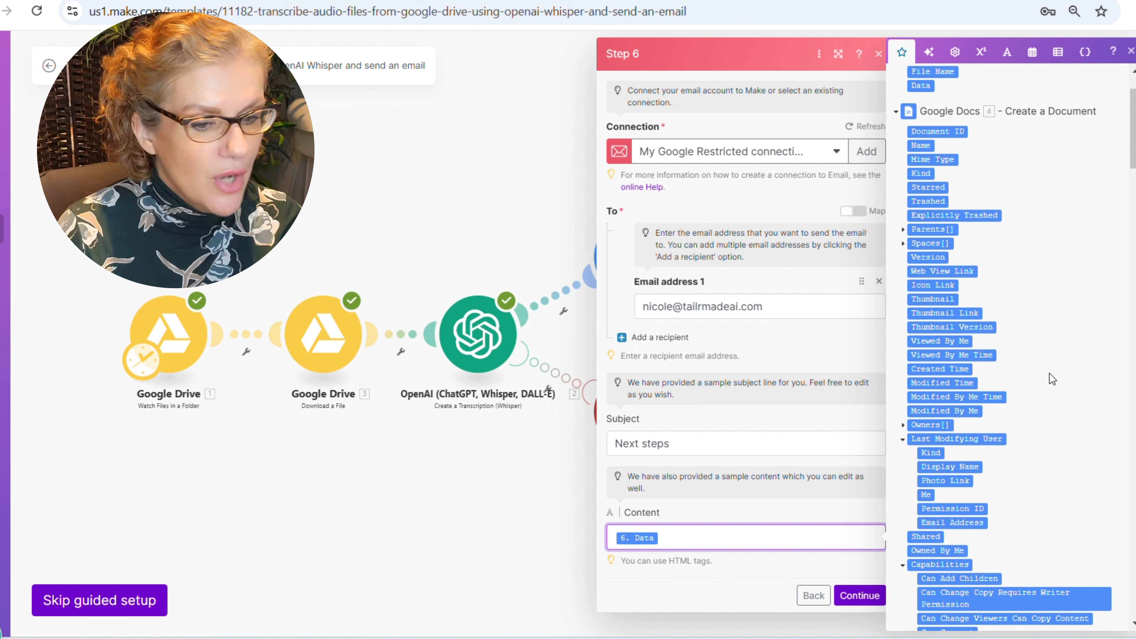
scroll(1049, 374, "up", 2)
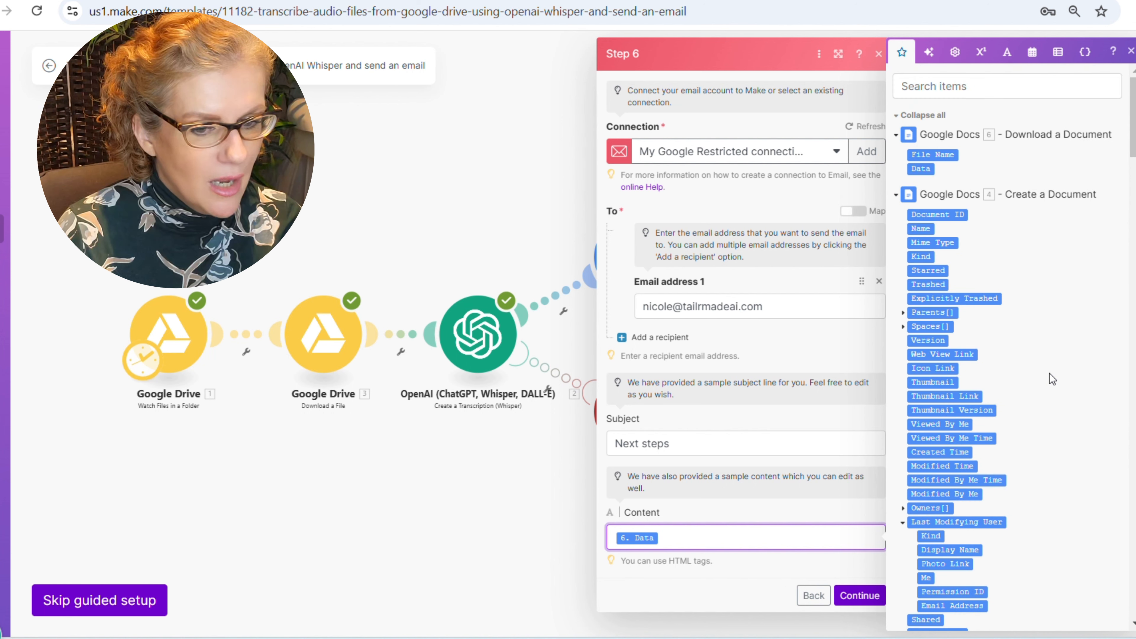
scroll(1049, 373, "down", 15)
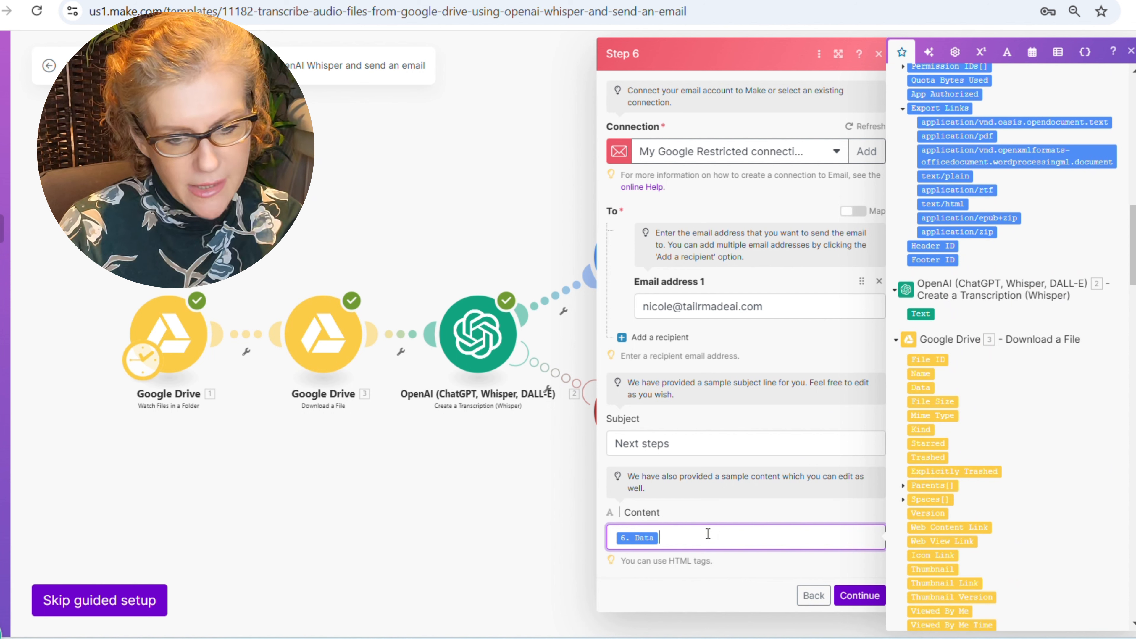
key("BackSpace")
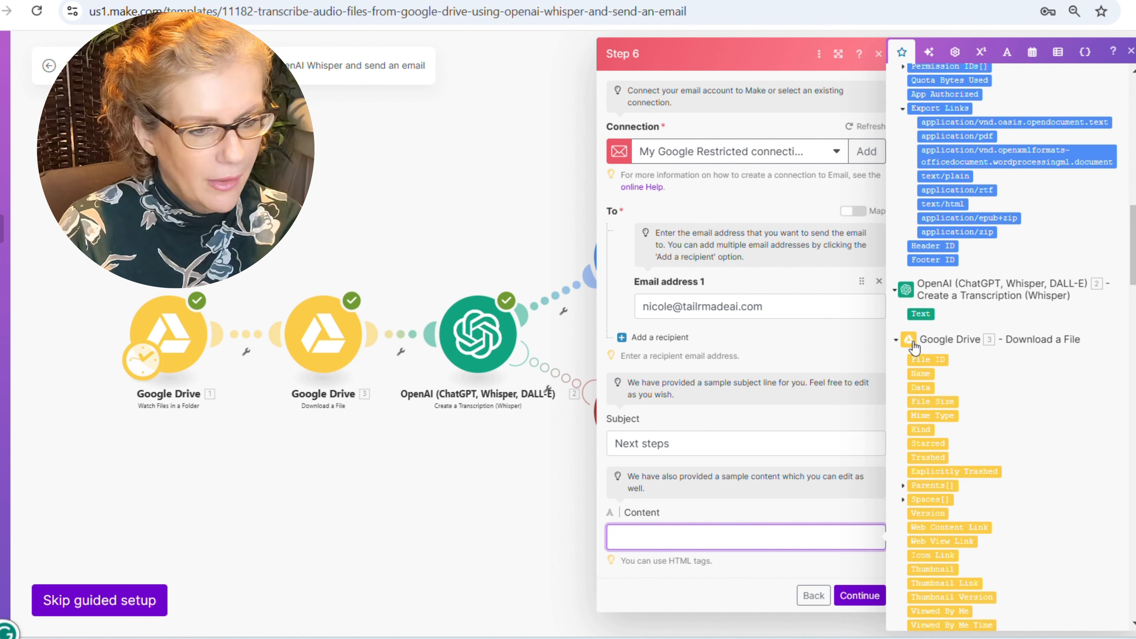
left_click(920, 313)
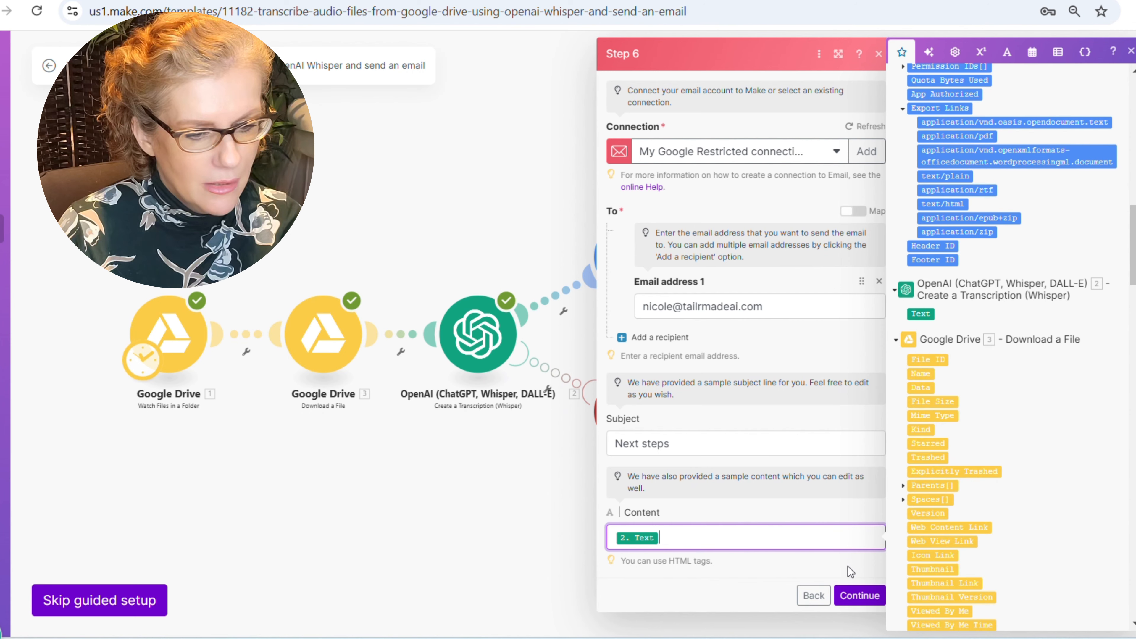
left_click(863, 594)
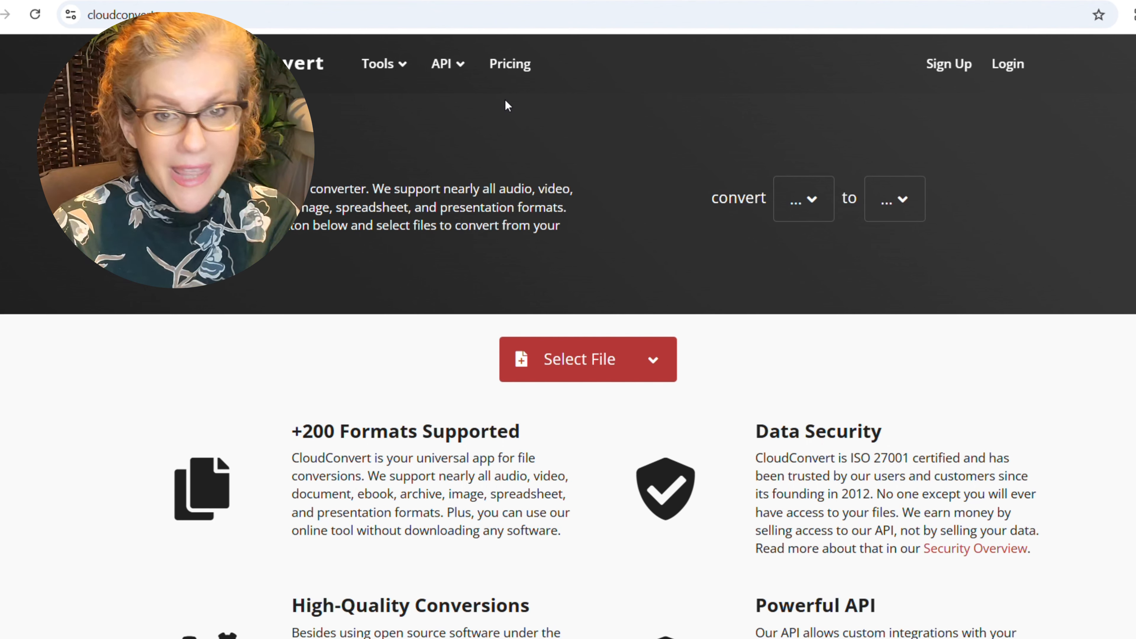
- Sign up for CloudConvert with a Google account, granting all requested Google Drive permissions
left_click(955, 68)
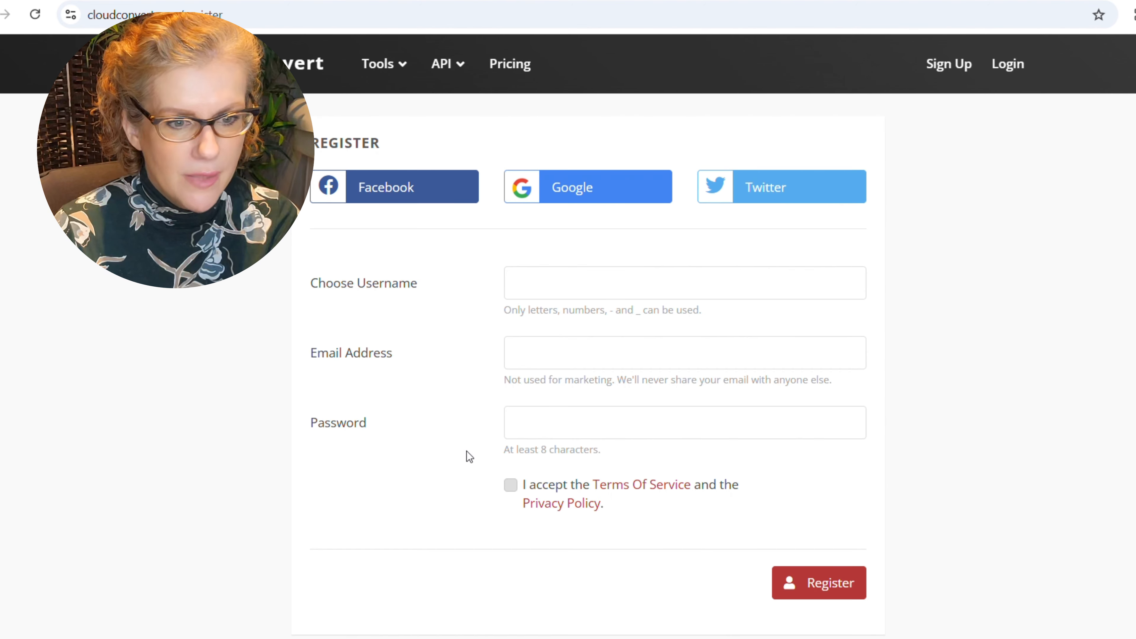
left_click(593, 191)
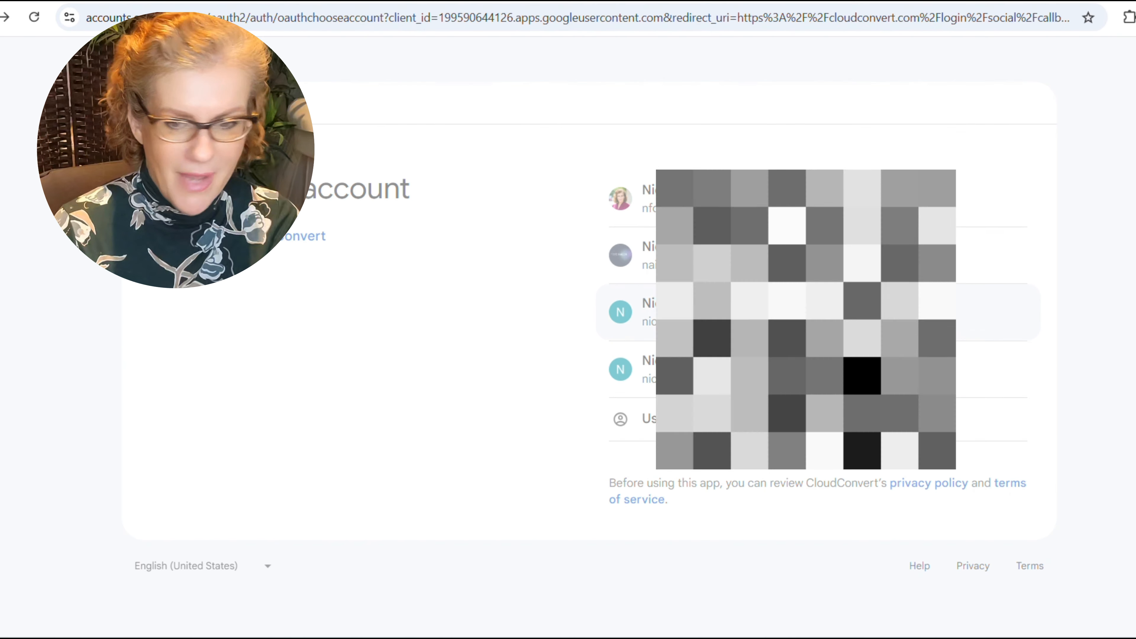
left_click(635, 312)
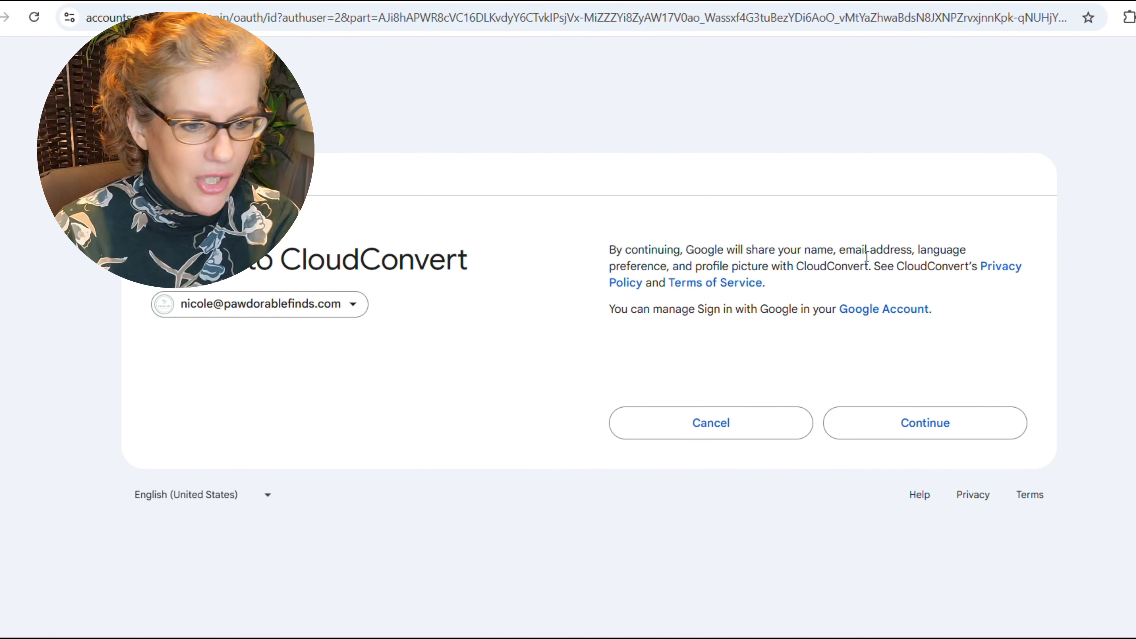
left_click(889, 426)
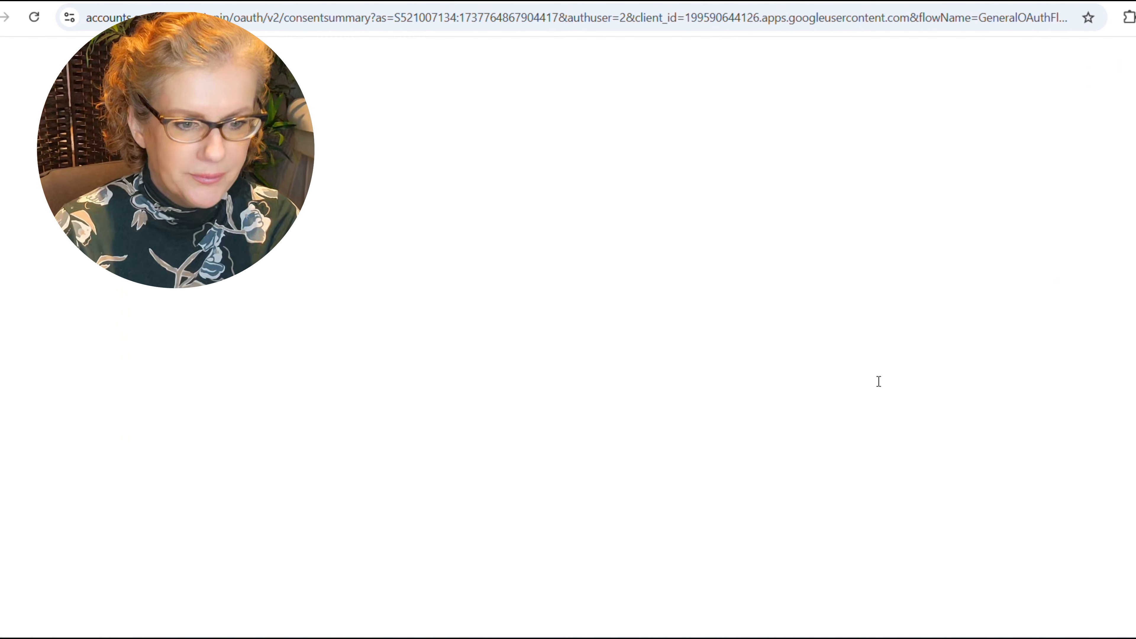
left_click(628, 213)
scroll(847, 411, "down", 5)
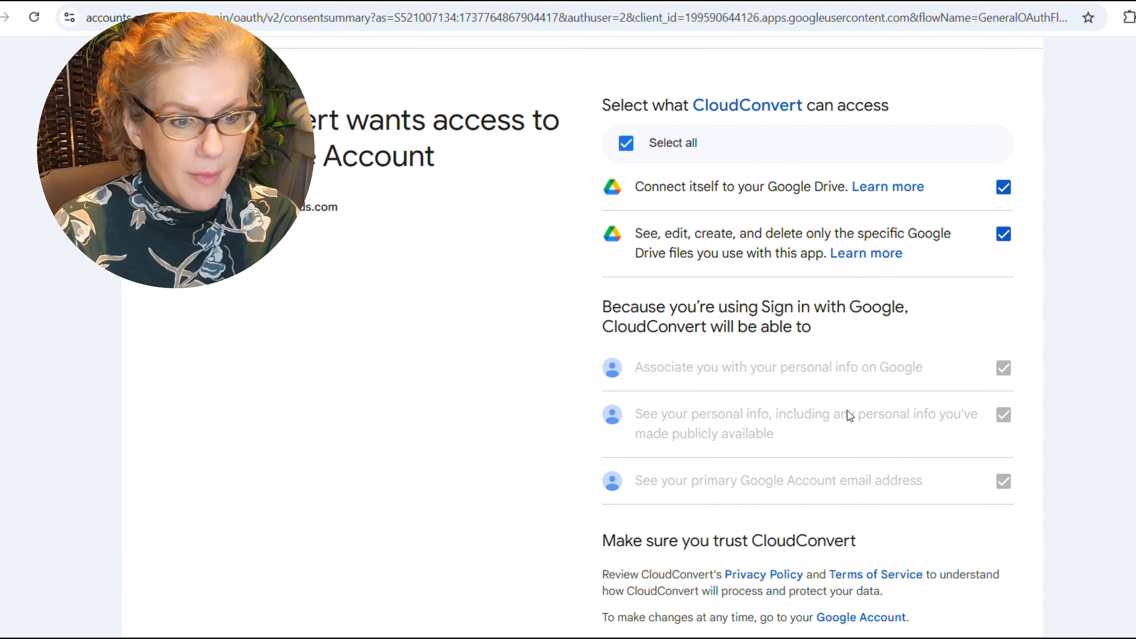
left_click(900, 502)
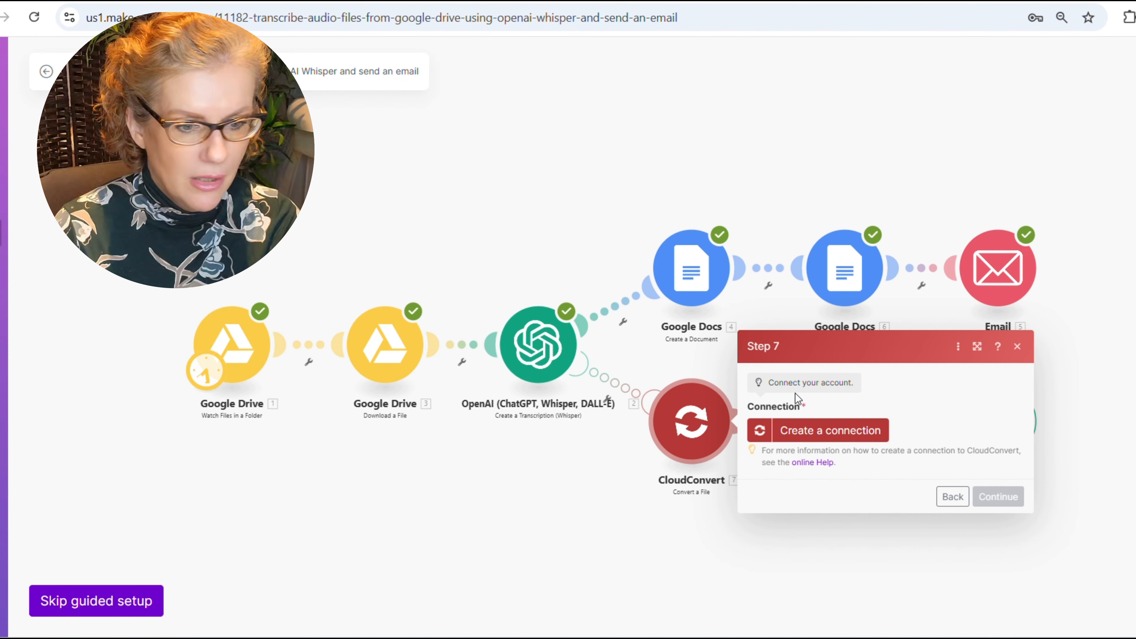
- Start a new CloudConvert connection of type CloudConvert OAuth
left_click(849, 431)
left_click(573, 433)
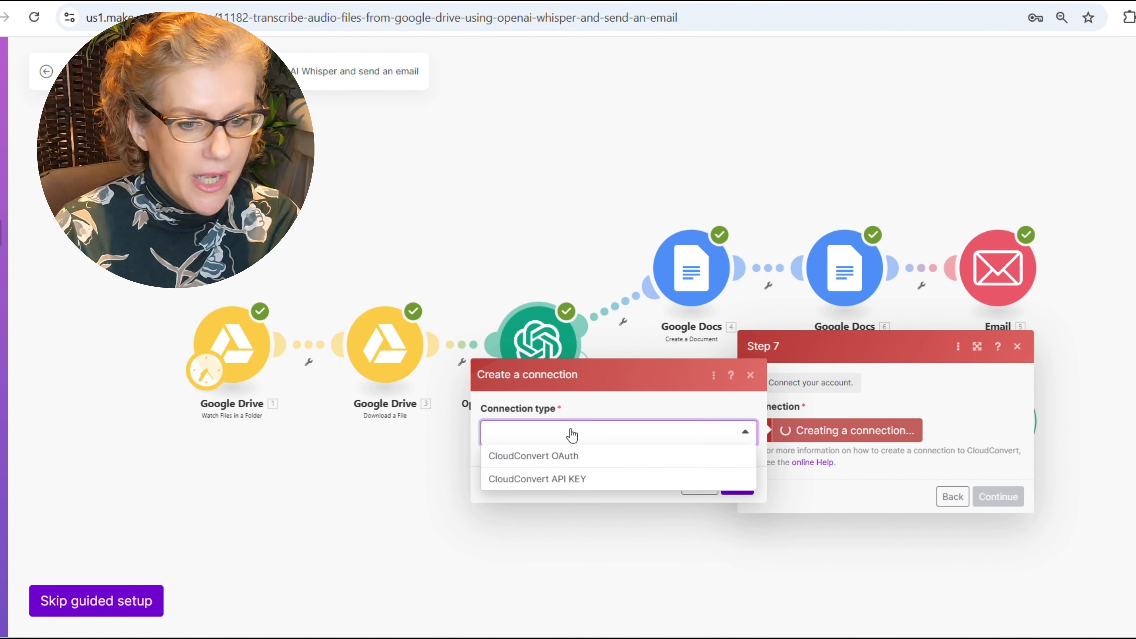
left_click(568, 456)
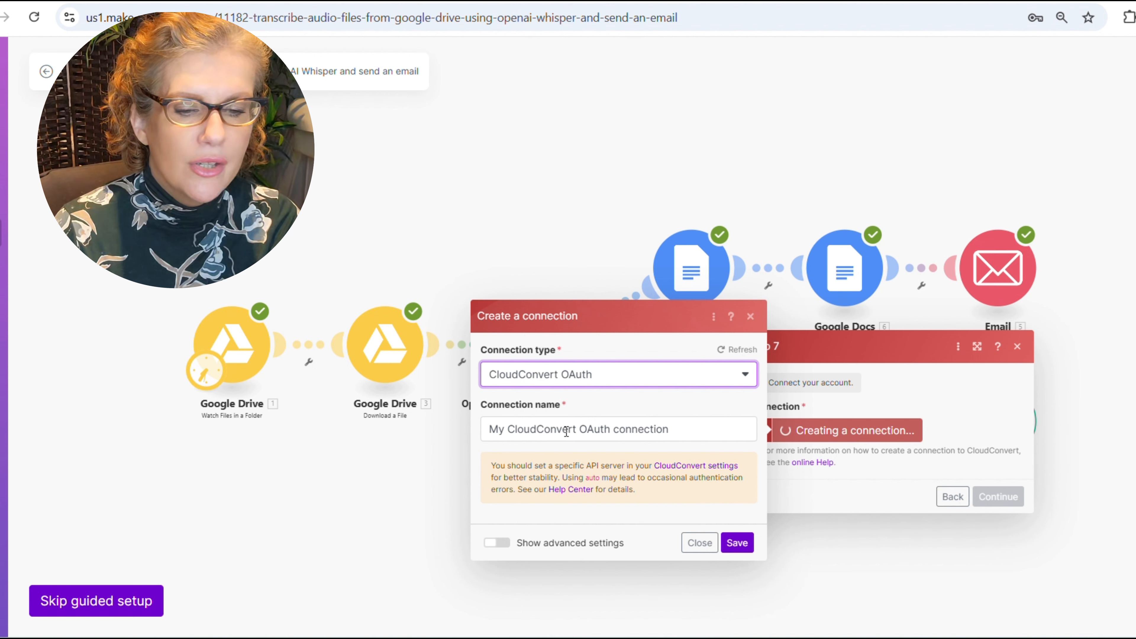
left_click(607, 379)
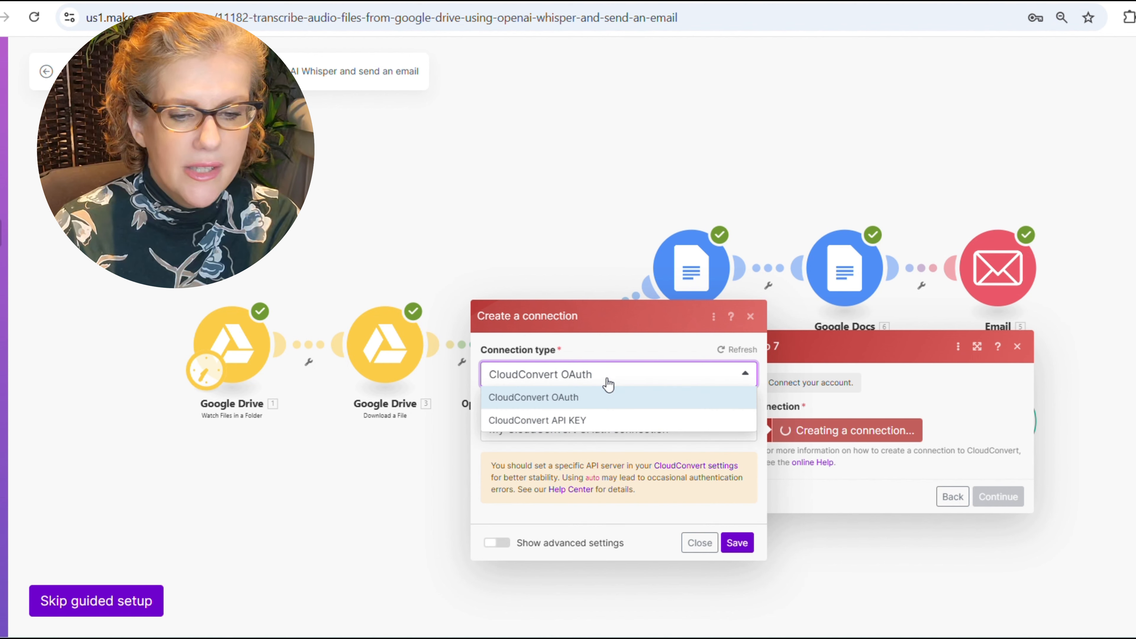
left_click(607, 384)
- Name the connection 'Pawdorable', save it, and authorize Make's access to CloudConvert
left_click(595, 429)
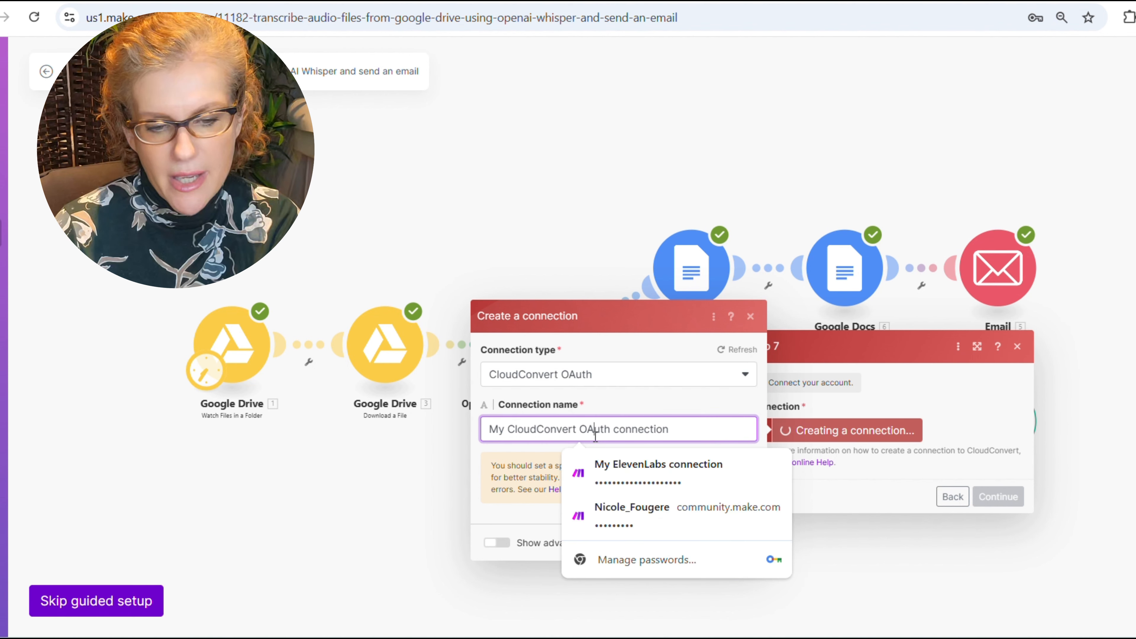
triple_click(595, 432)
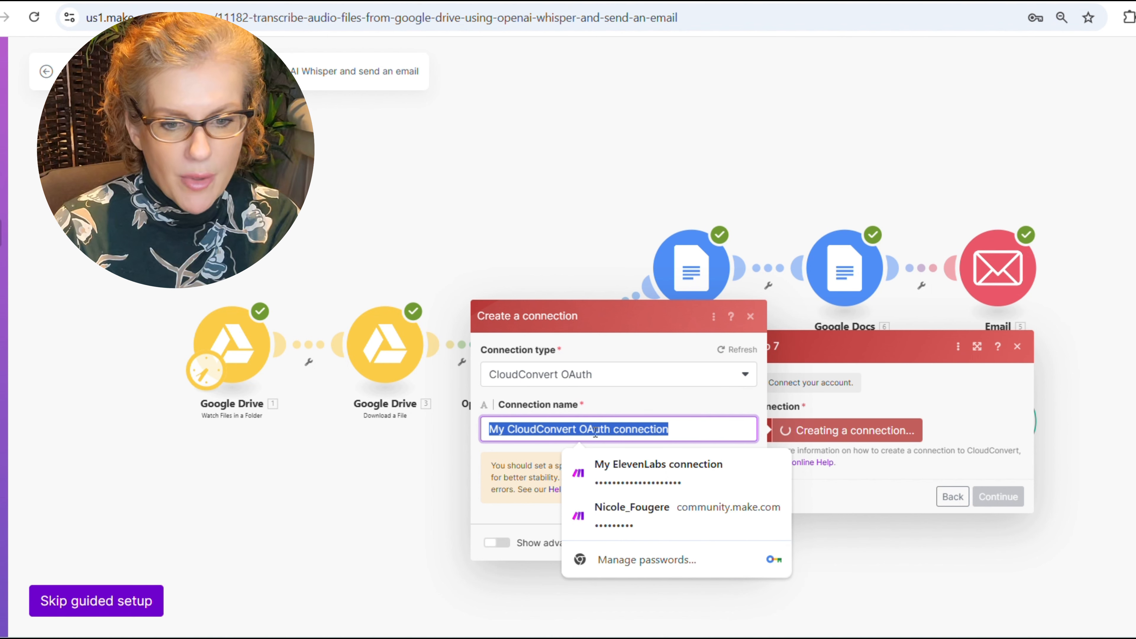
type("Pa")
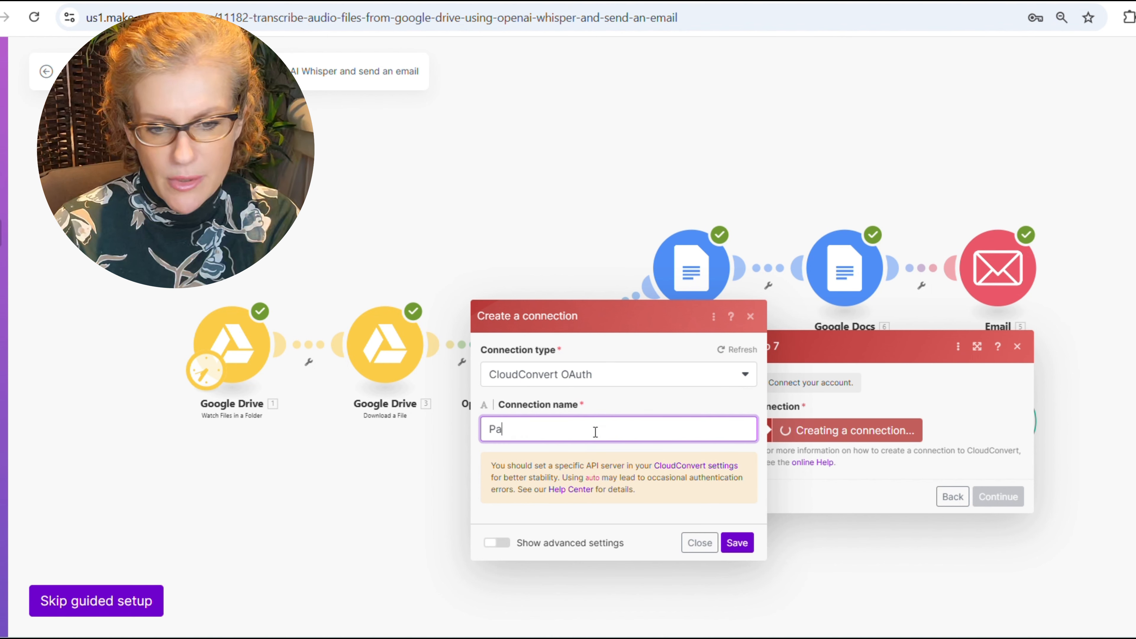
type("wdorable")
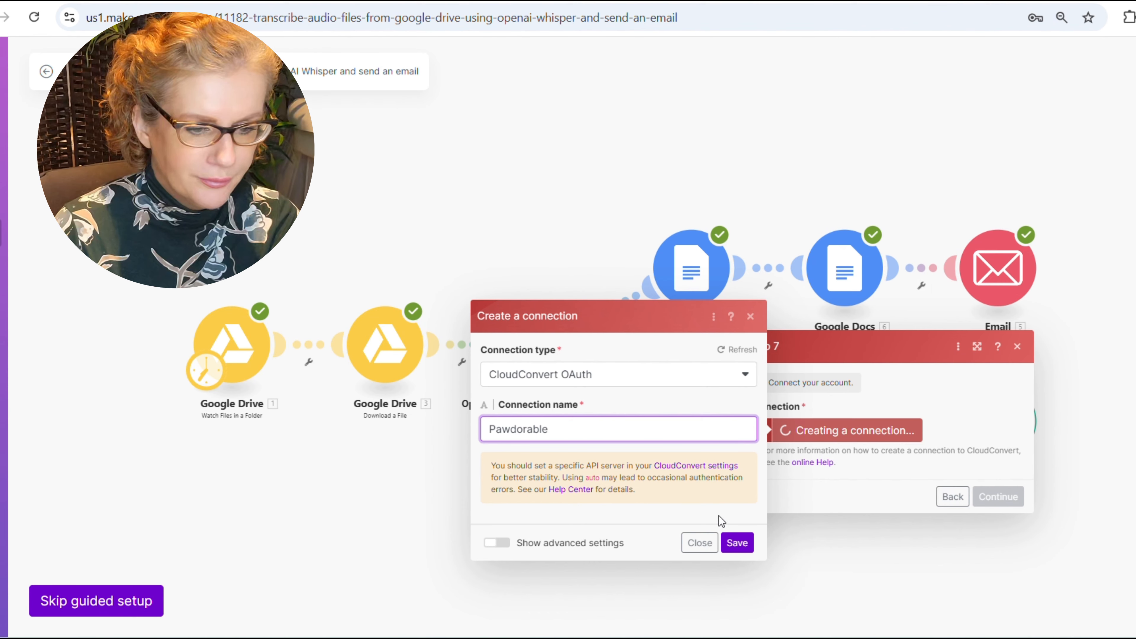
left_click(735, 541)
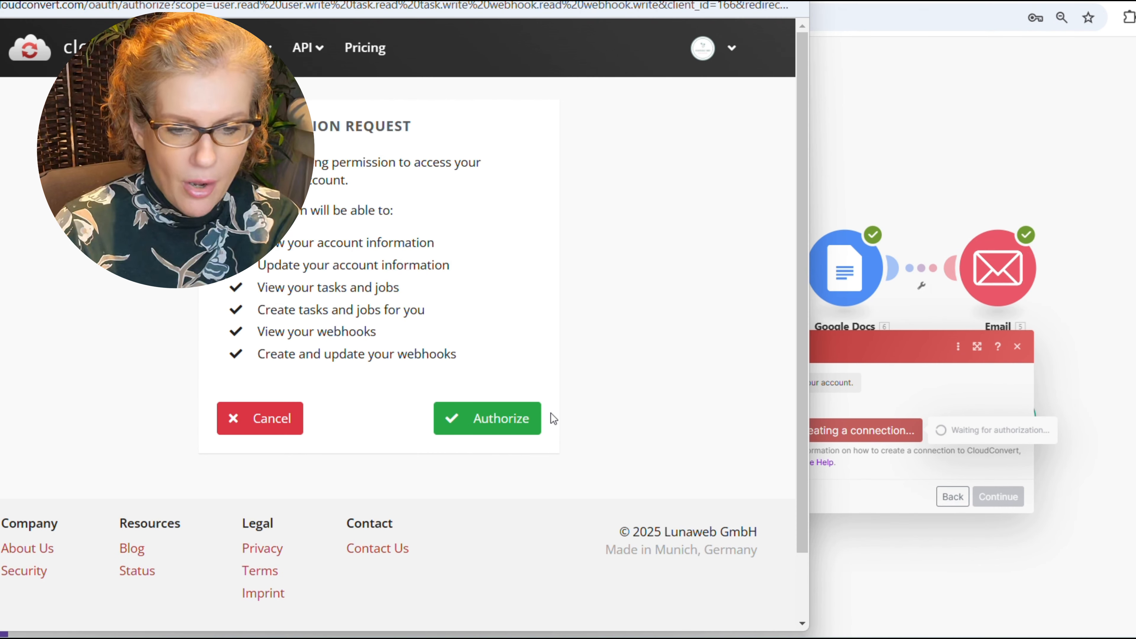
left_click(510, 416)
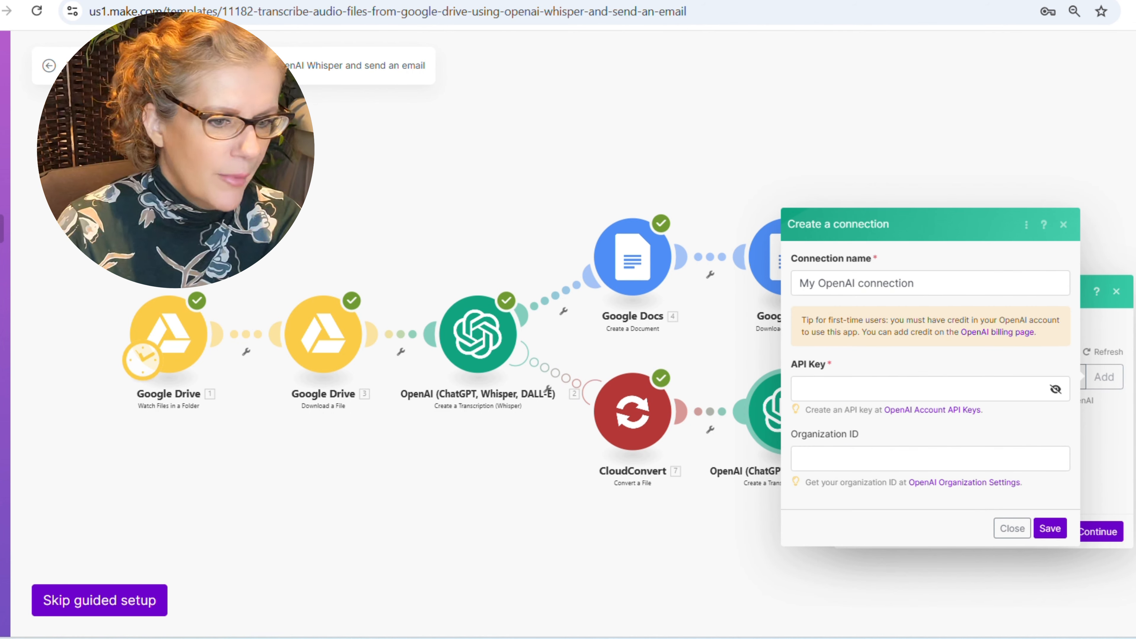
- Save a new OpenAI connection with the API key and finish the transcription step using the CloudConvert file
left_click(826, 385)
key("ctrl+v")
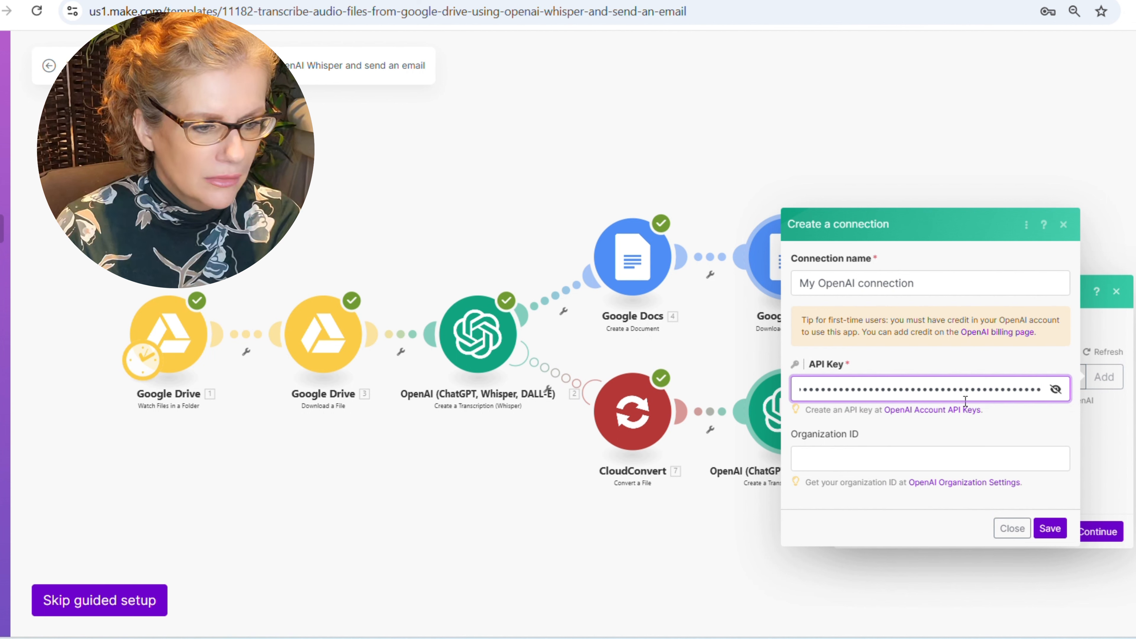
left_click(1046, 521)
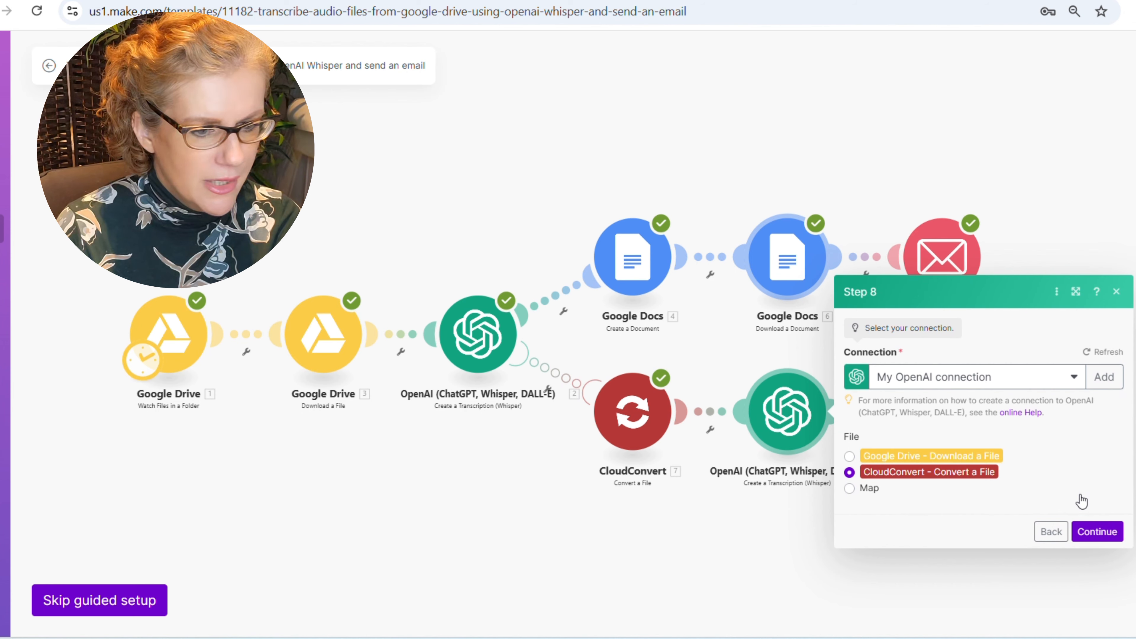
left_click(1100, 533)
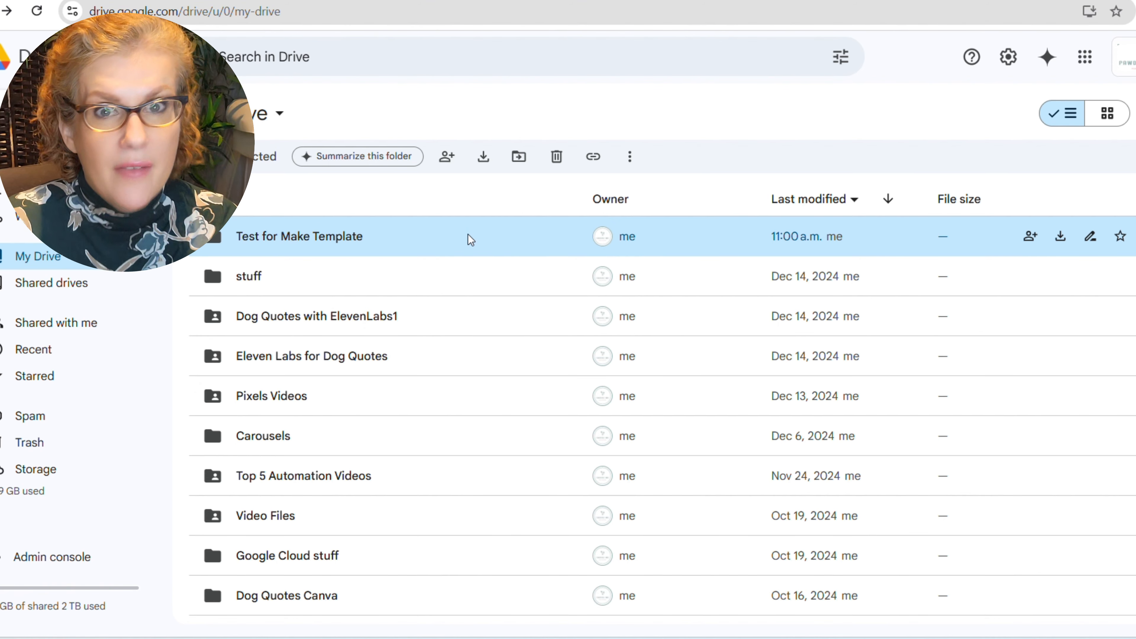
- Preview the test m4a in the Test for Make Template folder, then return to Make
double_click(433, 238)
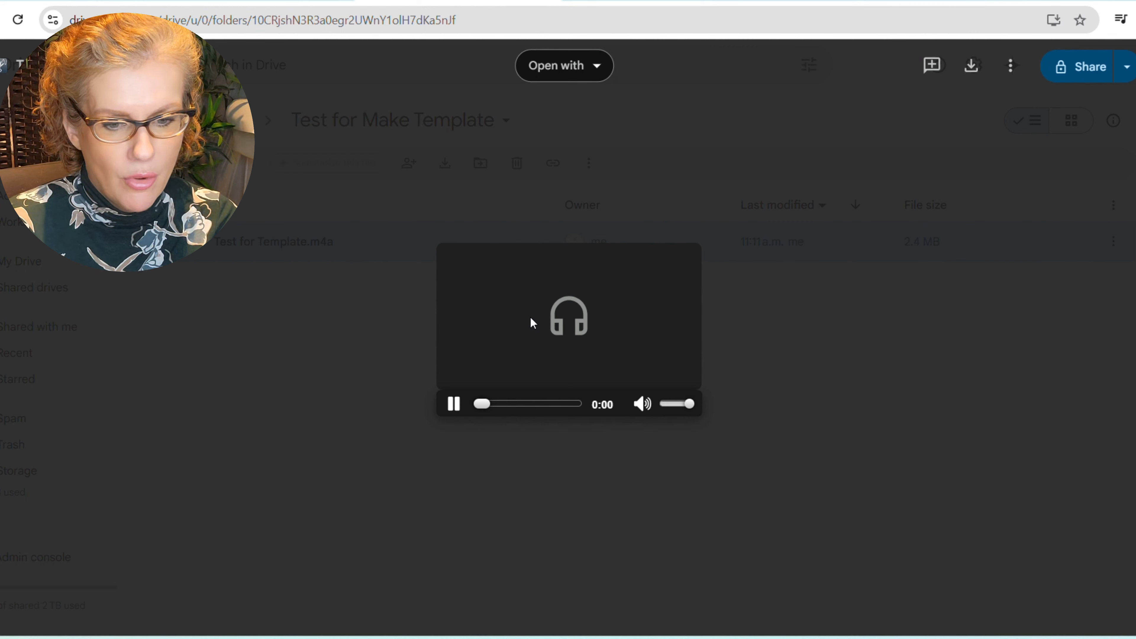
left_click(454, 405)
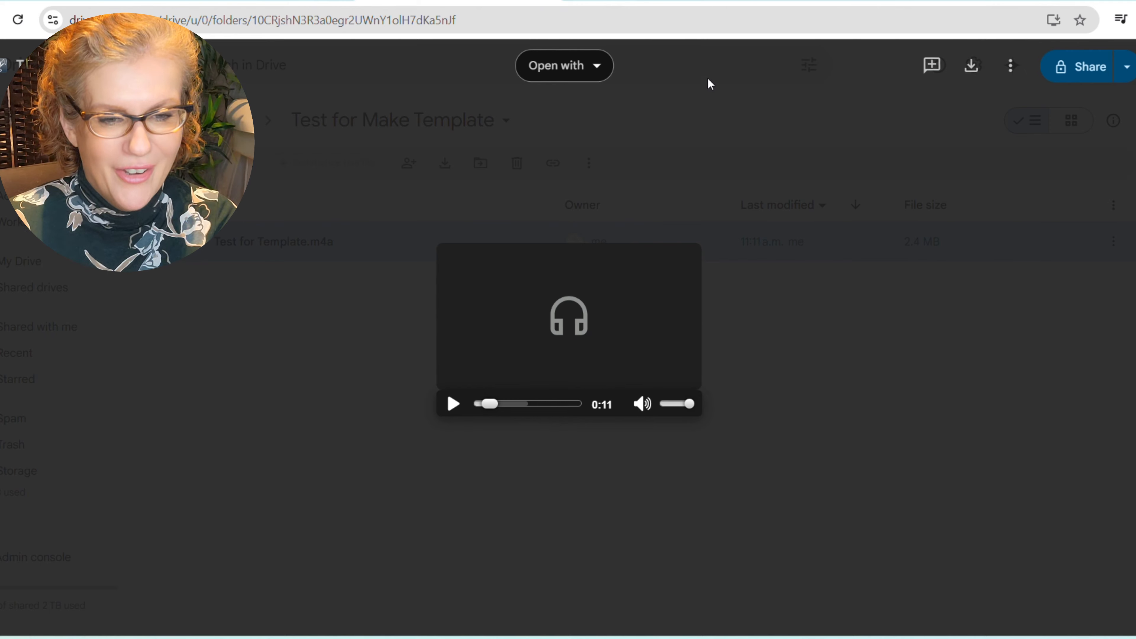
key("Escape")
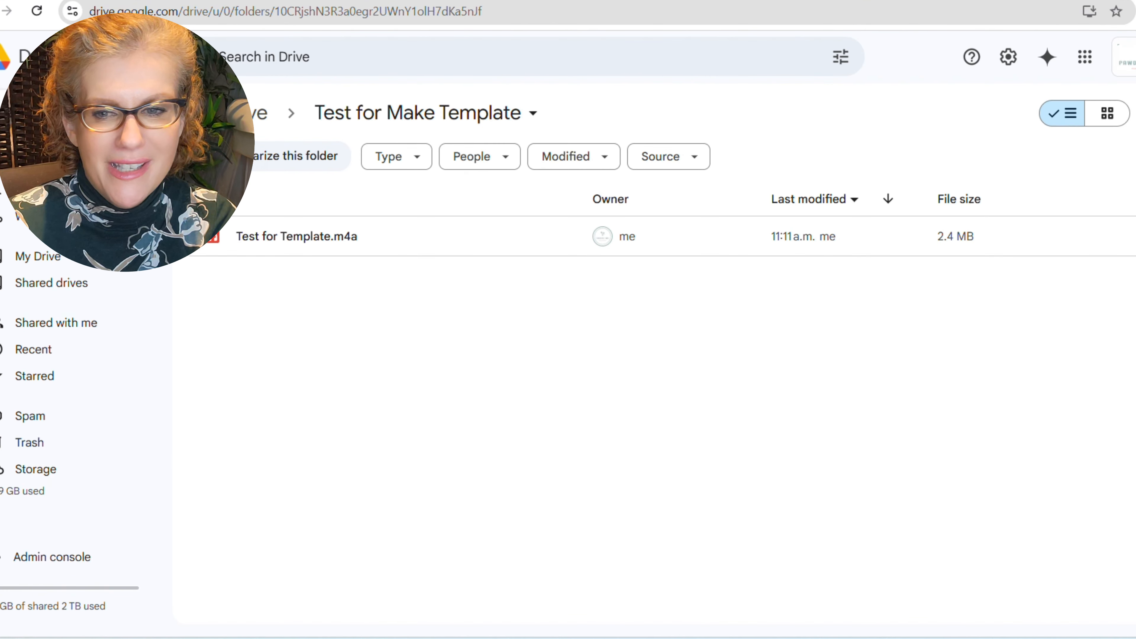
left_click(261, 113)
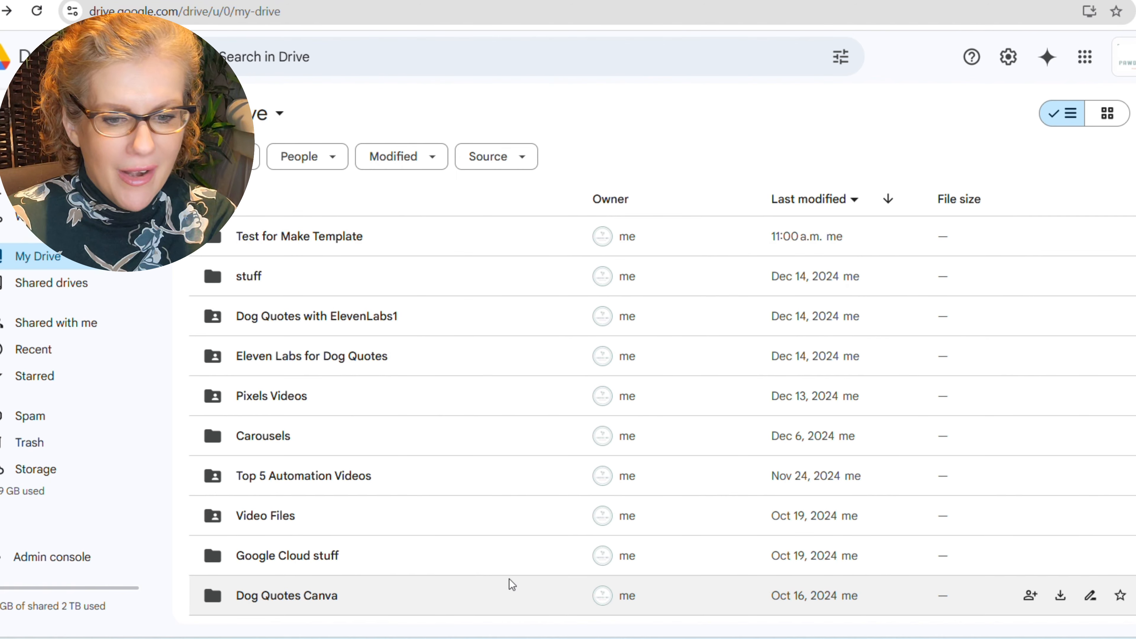
mouse_move(537, 637)
left_click(537, 586)
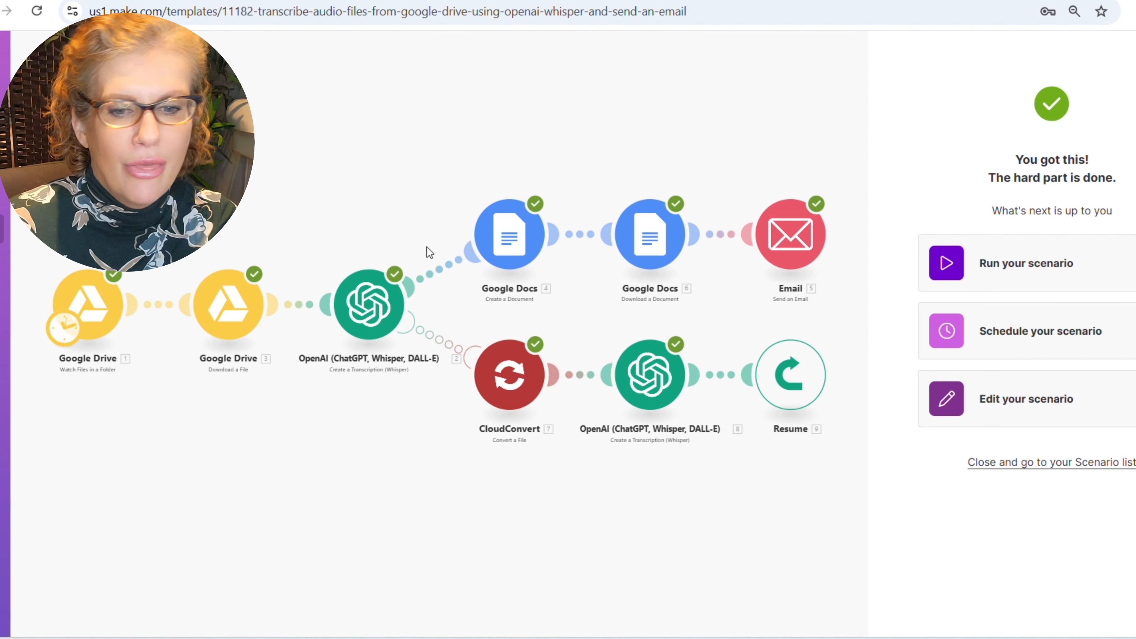
- Run the scenario once and inspect the Google Drive download's input and output bundles
left_click(1010, 267)
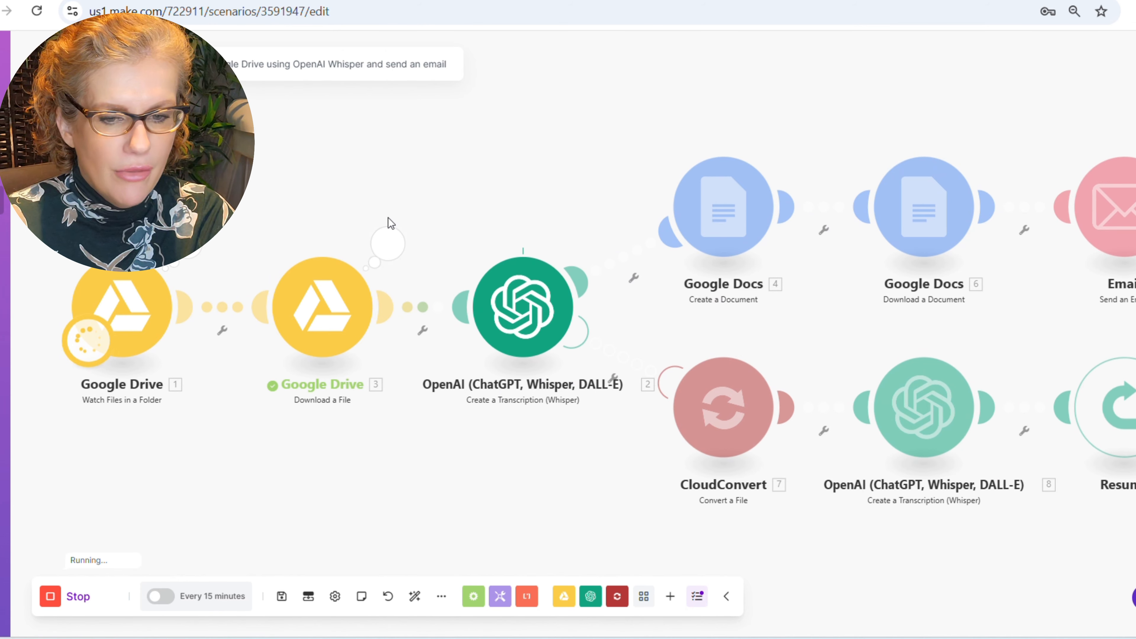
left_click_drag(557, 483, 517, 480)
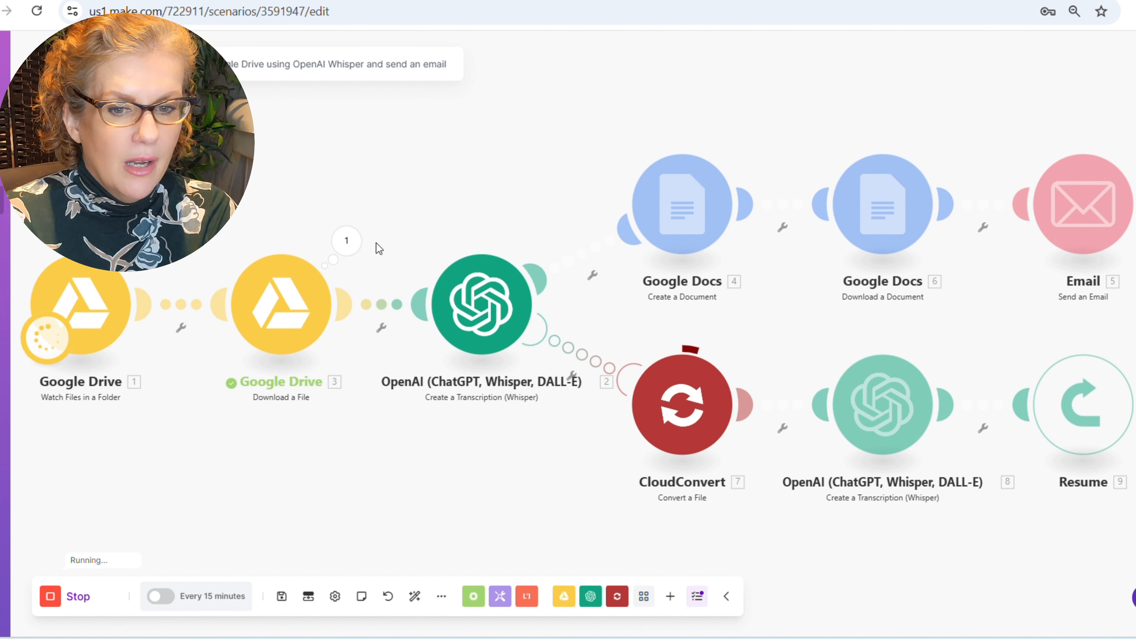
left_click(346, 241)
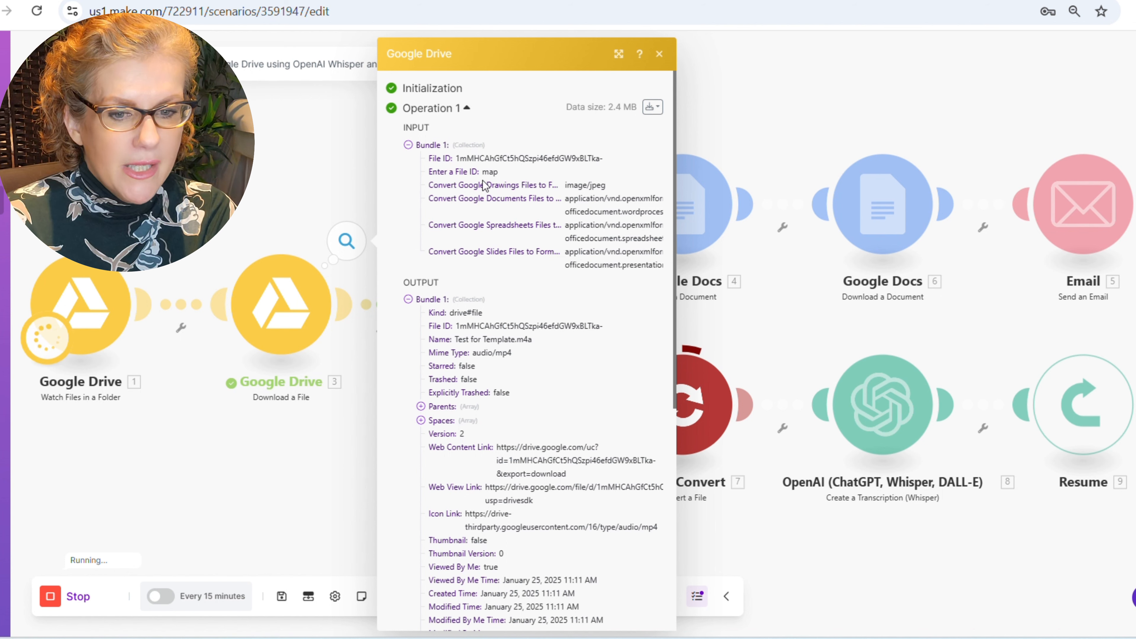
scroll(527, 251, "down", 4)
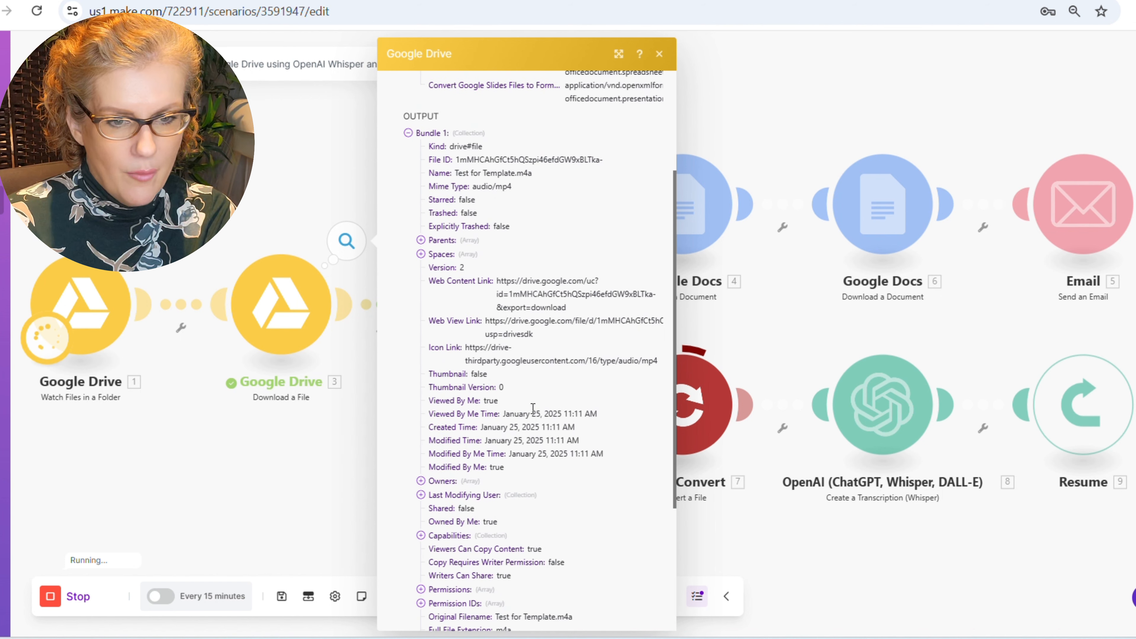
left_click(659, 54)
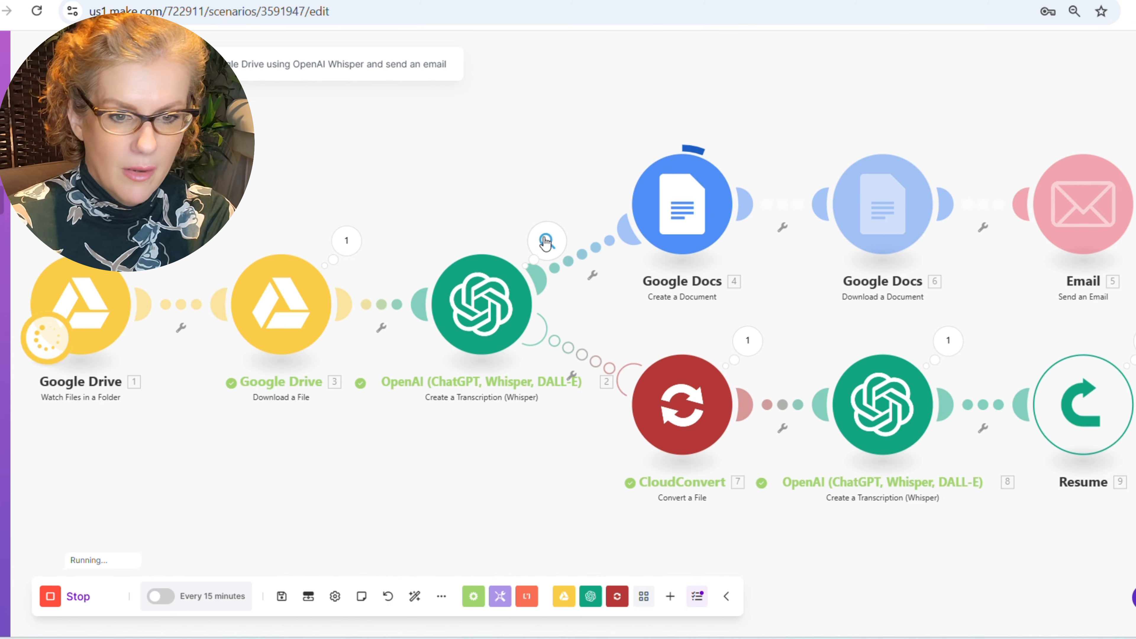
- Inspect the OpenAI transcription and Email modules' operation details
left_click(546, 241)
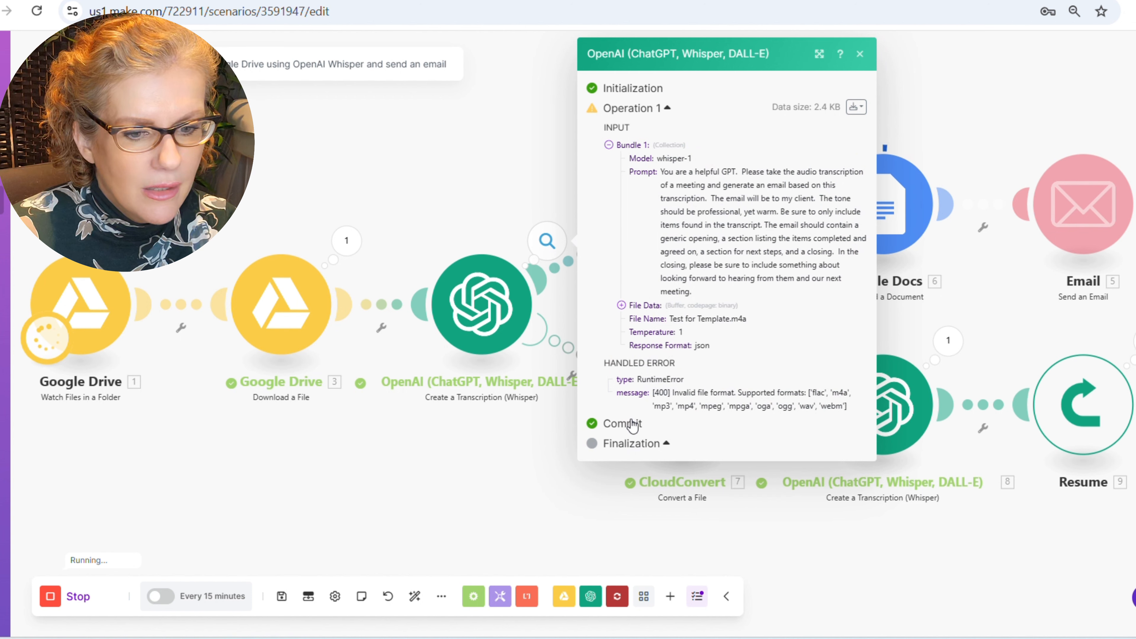
left_click(859, 54)
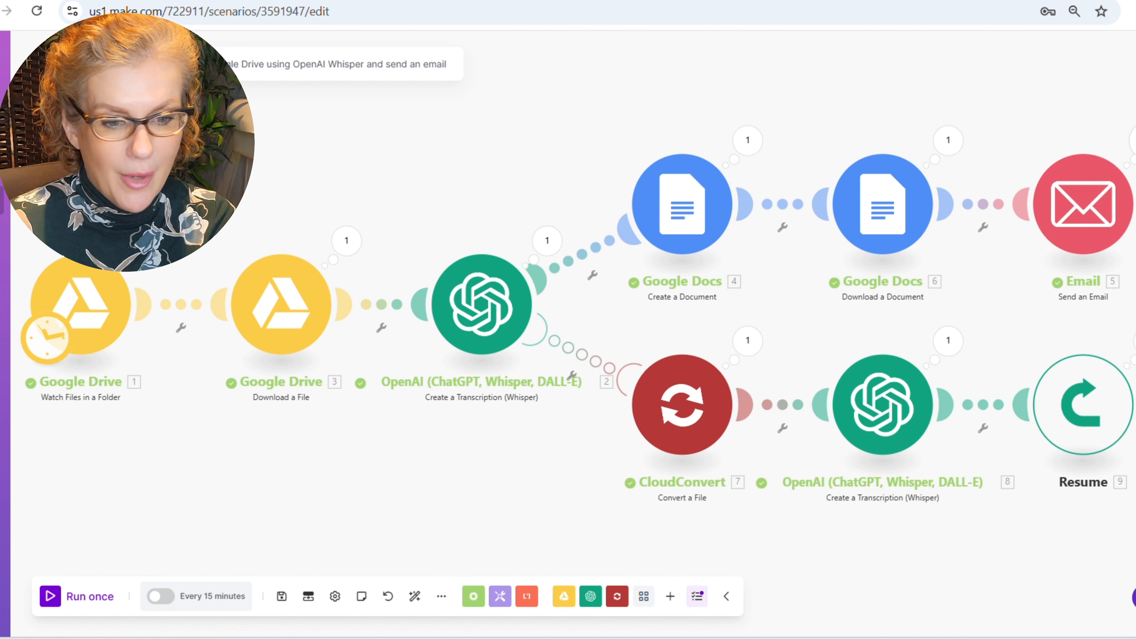
left_click(1132, 140)
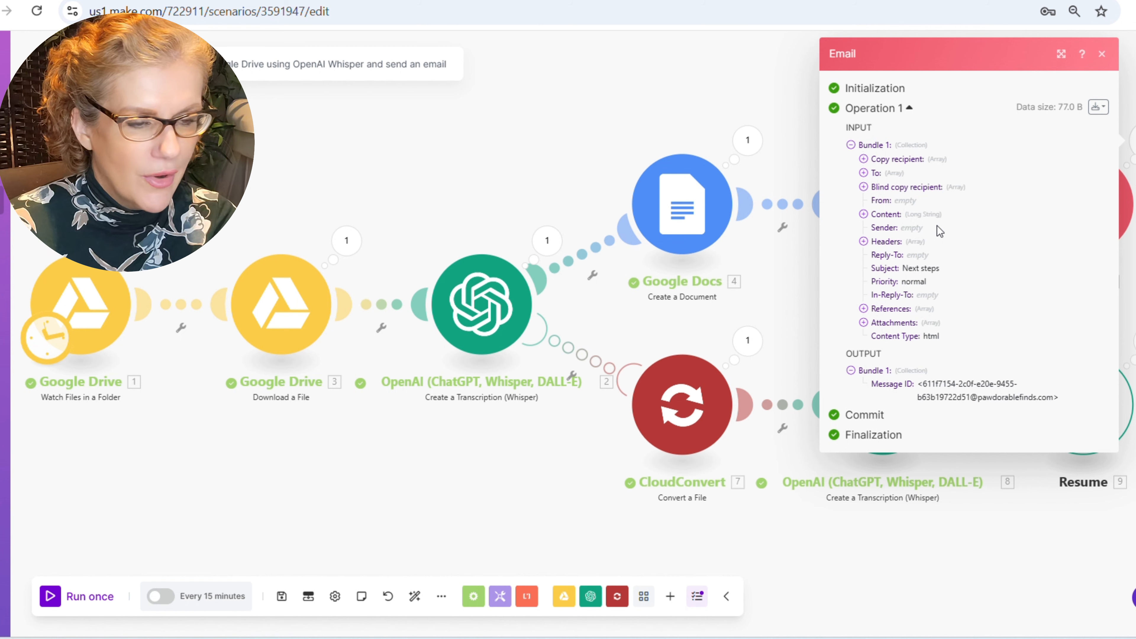
left_click(1102, 54)
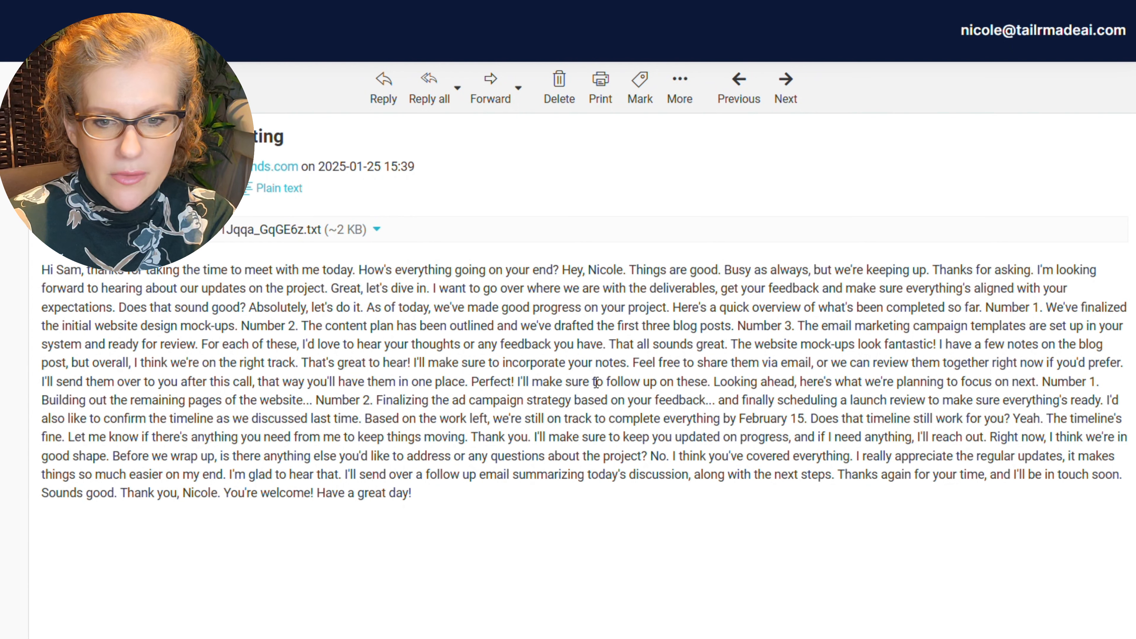
left_click(738, 83)
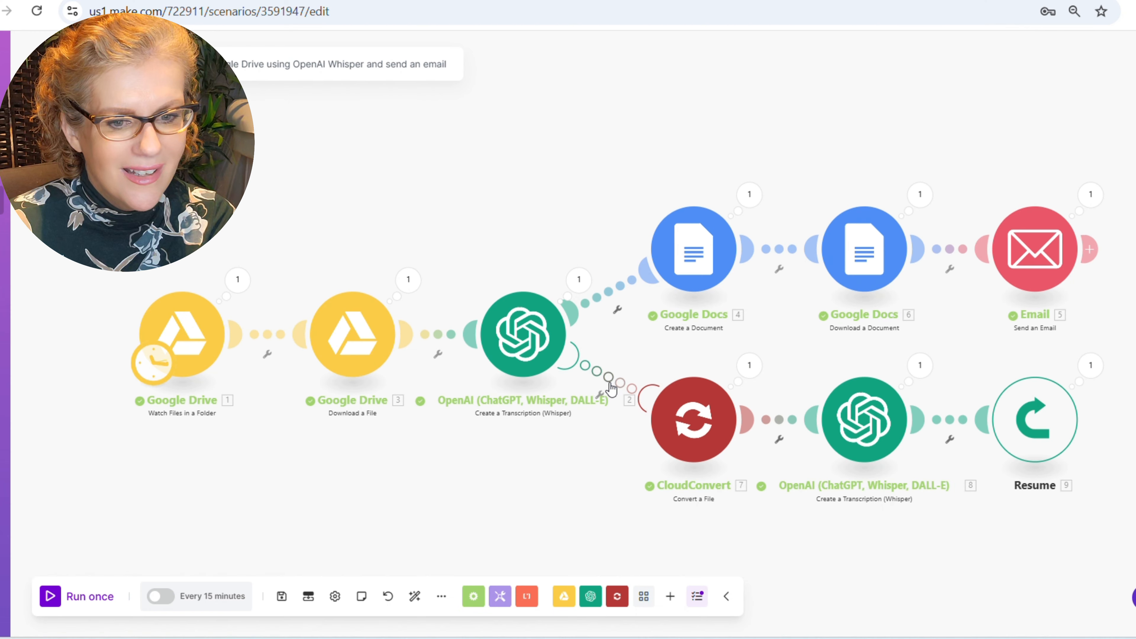
- Unlink CloudConvert from OpenAI and reattach it after OpenAI, inserting a router
left_click(610, 381)
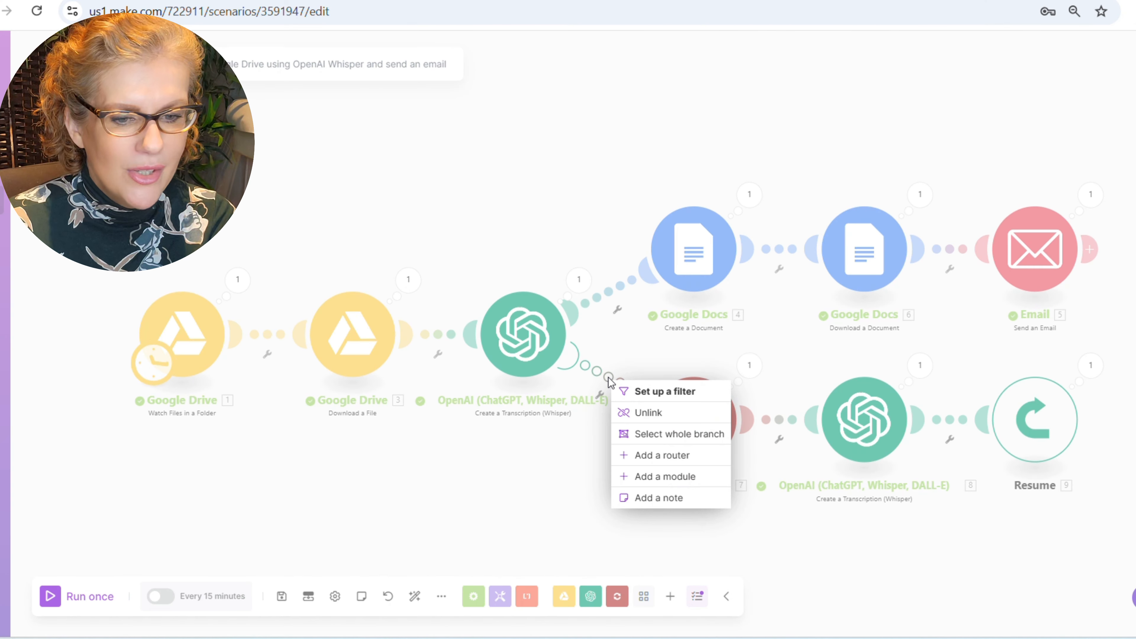
left_click(626, 412)
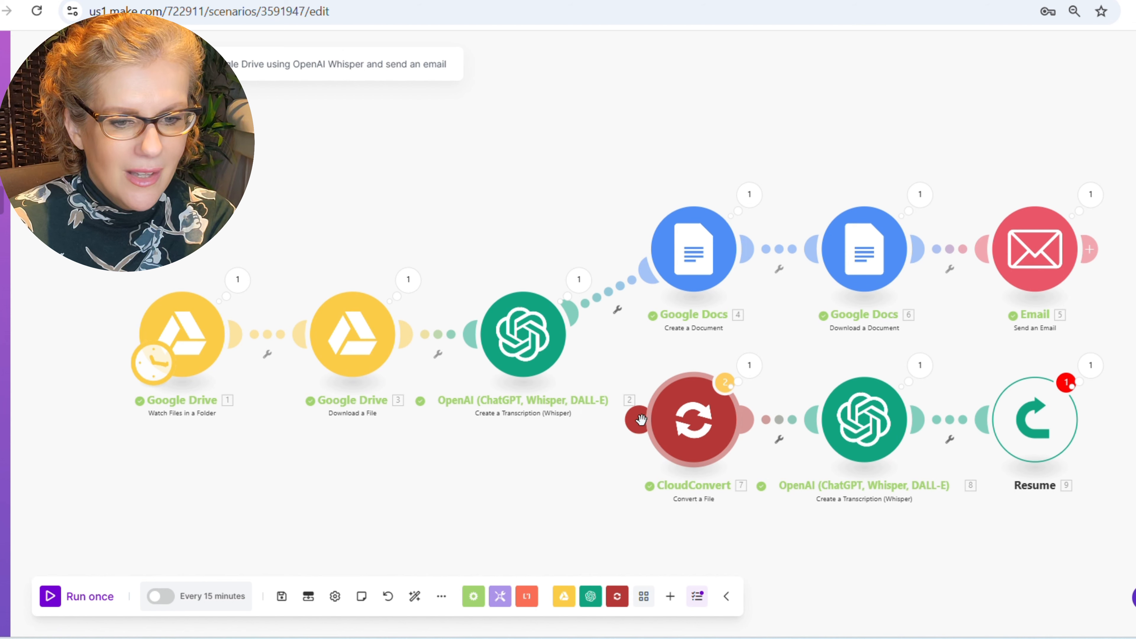
left_click_drag(641, 419, 547, 342)
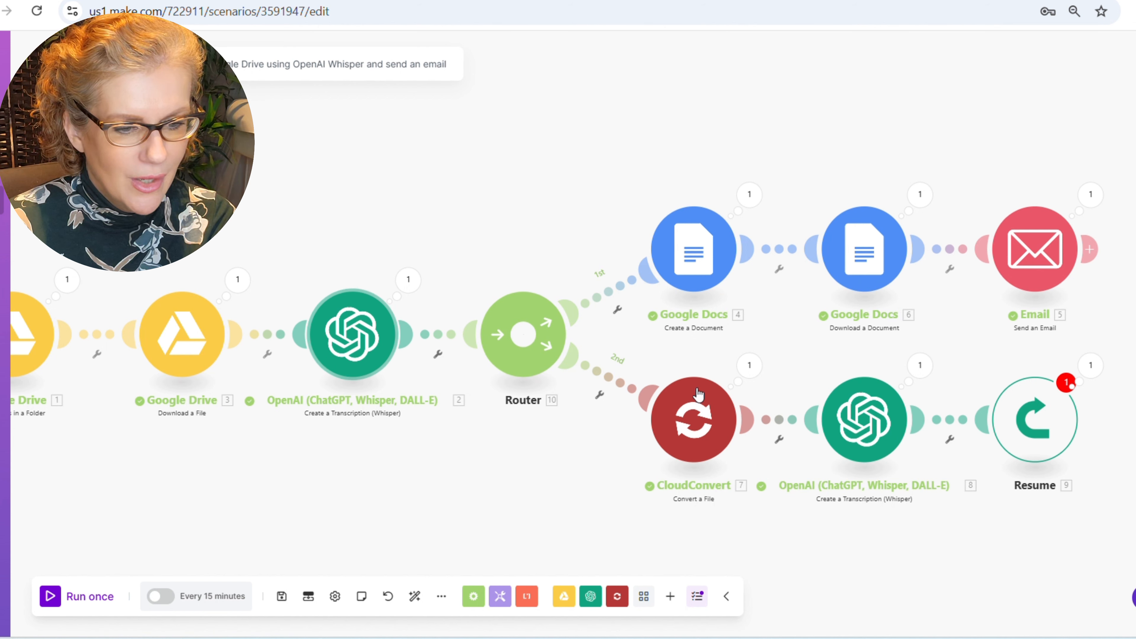
left_click_drag(591, 502, 761, 485)
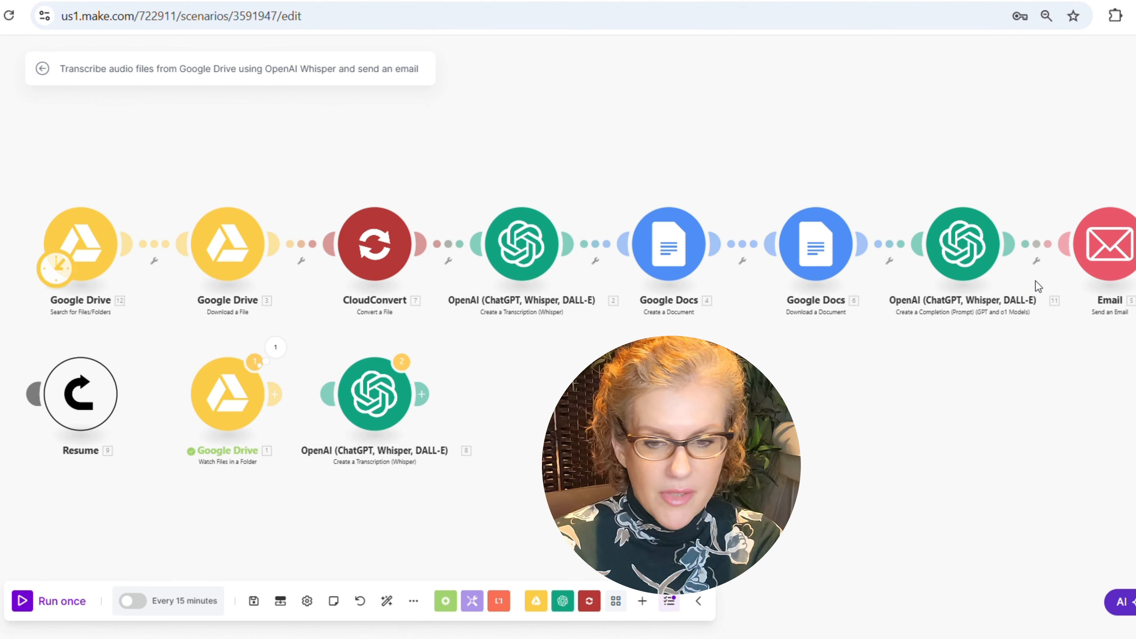
- Regroup the modules so Resume sits at the lower row's far left, beside Watch Files in a Folder
left_click(45, 396)
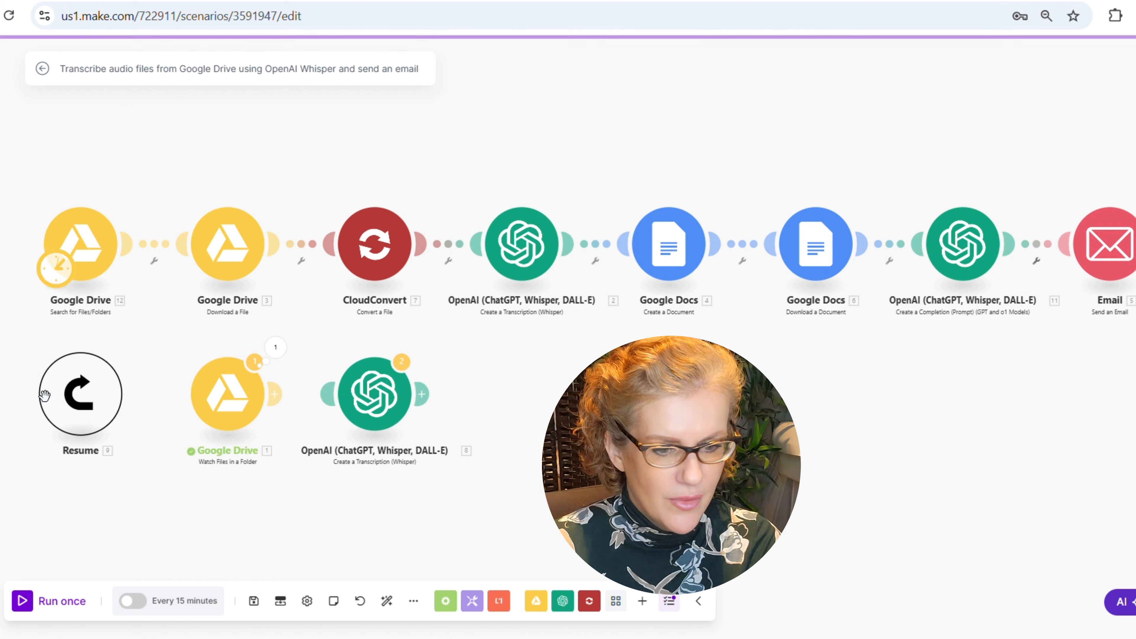
left_click_drag(72, 402, 853, 447)
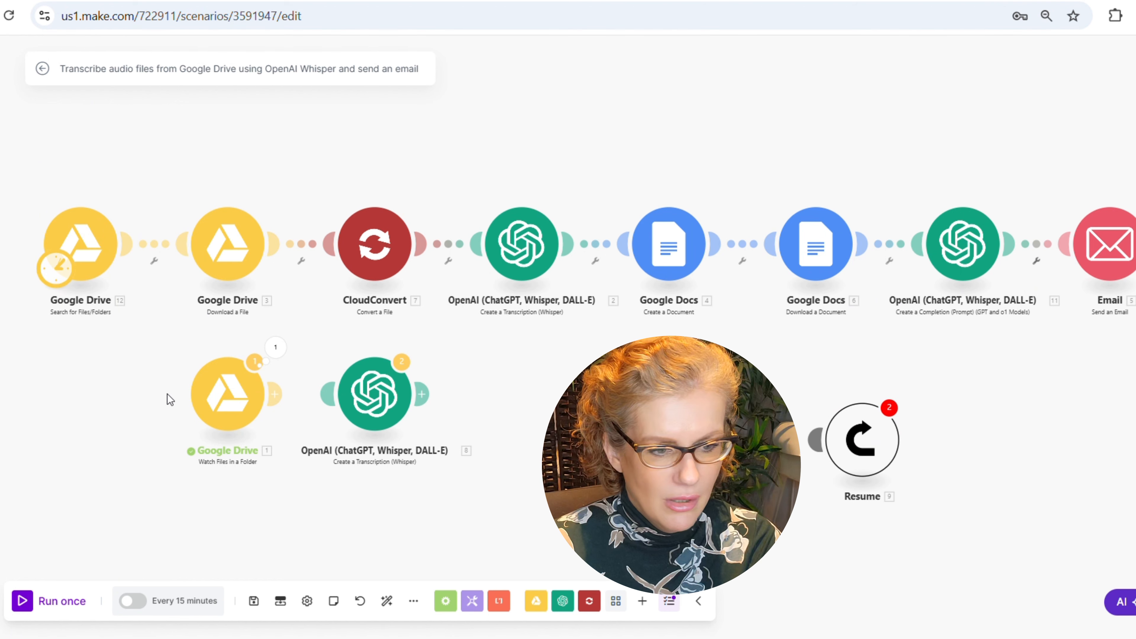
left_click_drag(231, 402, 1006, 442)
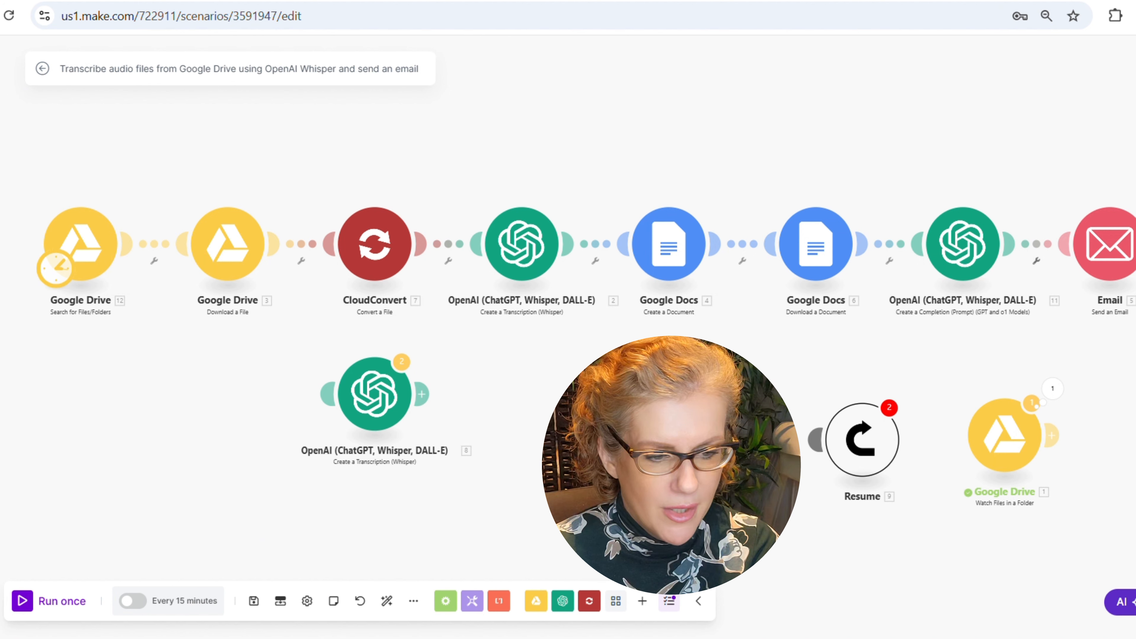
left_click_drag(1011, 436, 256, 387)
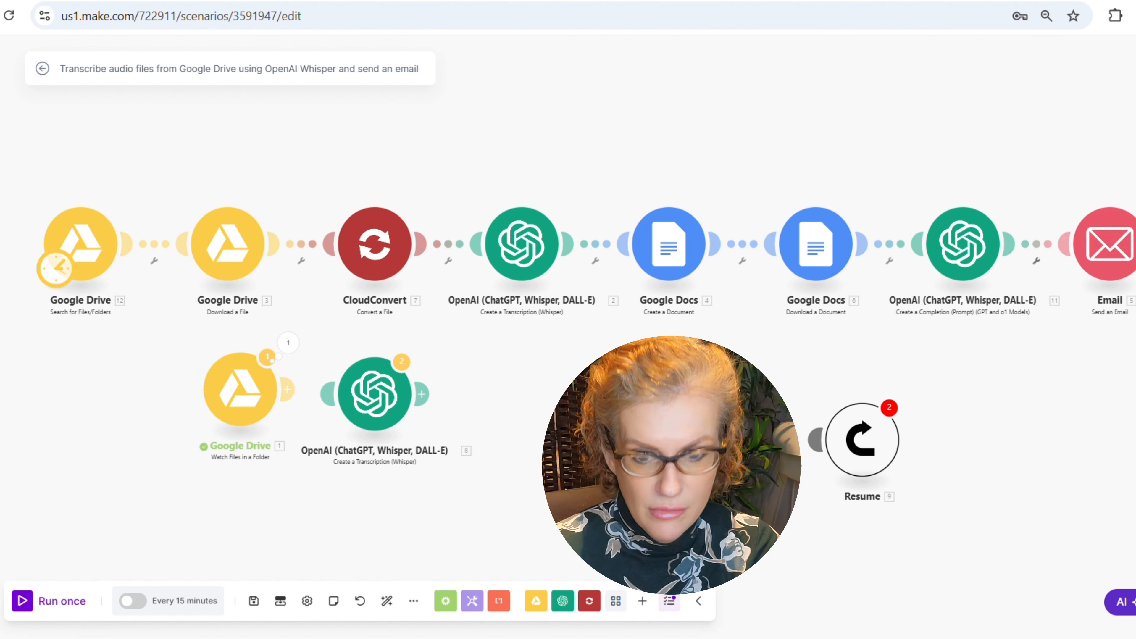
left_click_drag(889, 432, 137, 396)
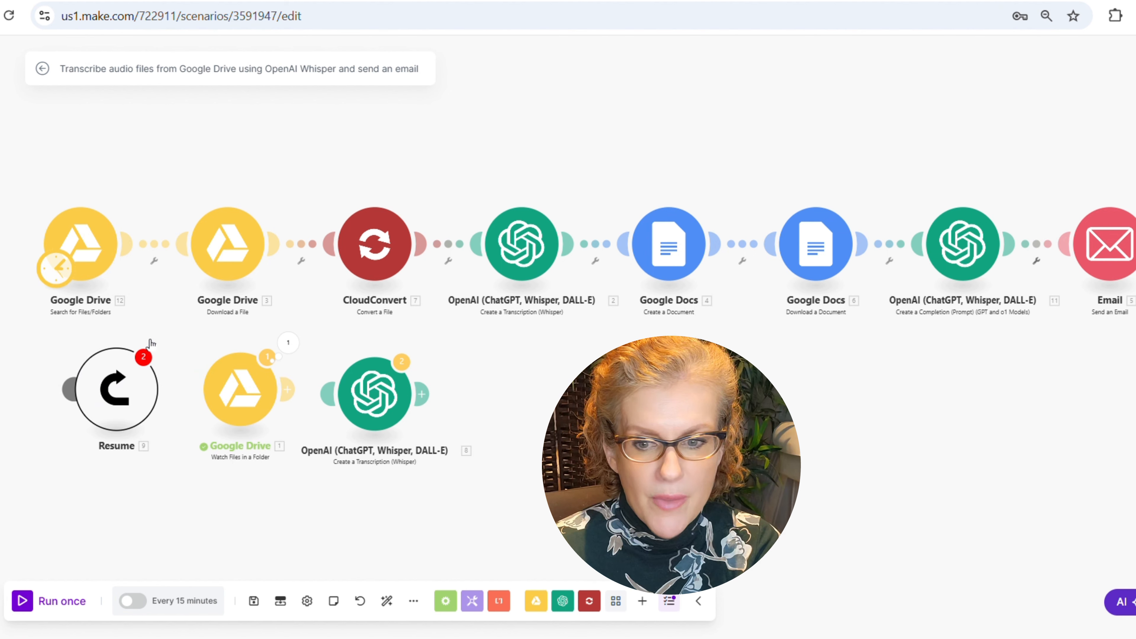
left_click_drag(115, 392, 121, 392)
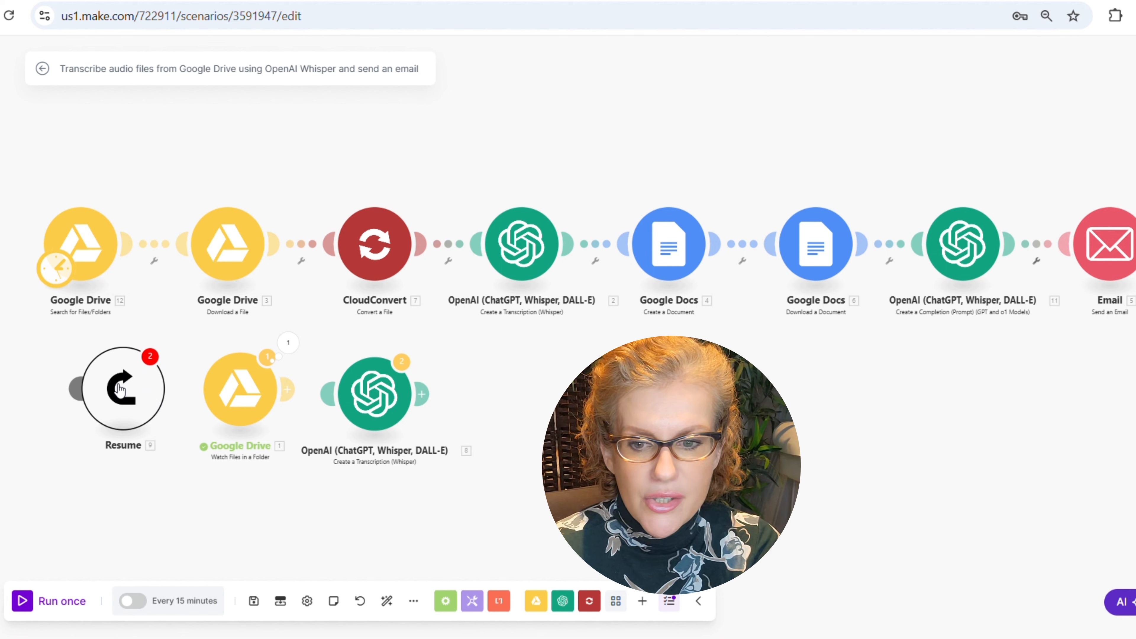
left_click(92, 232)
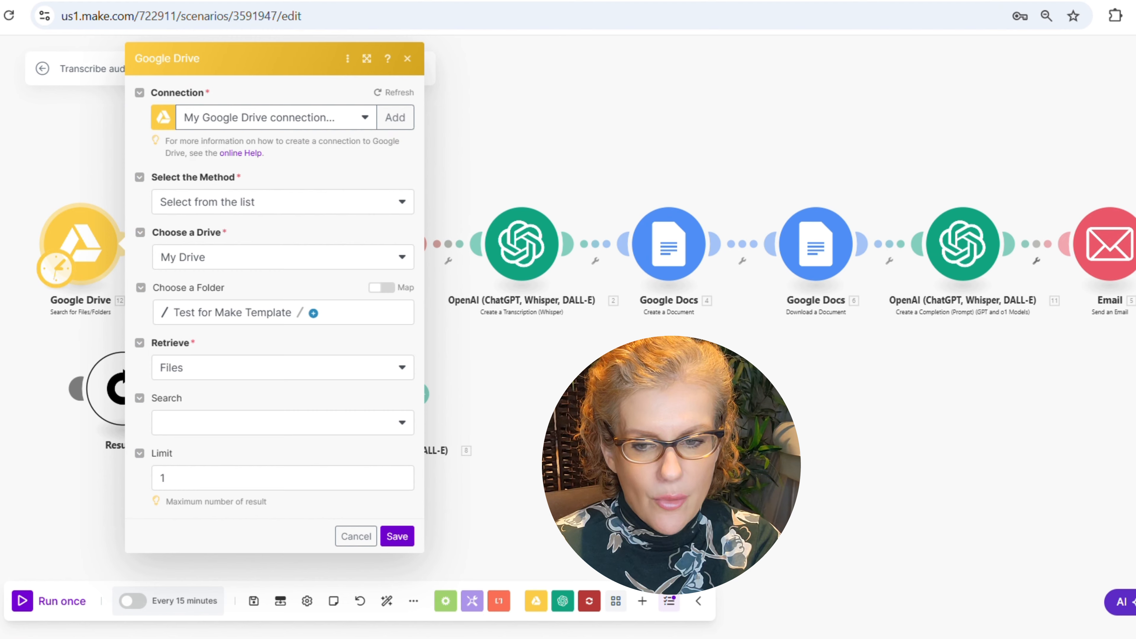
left_click(533, 417)
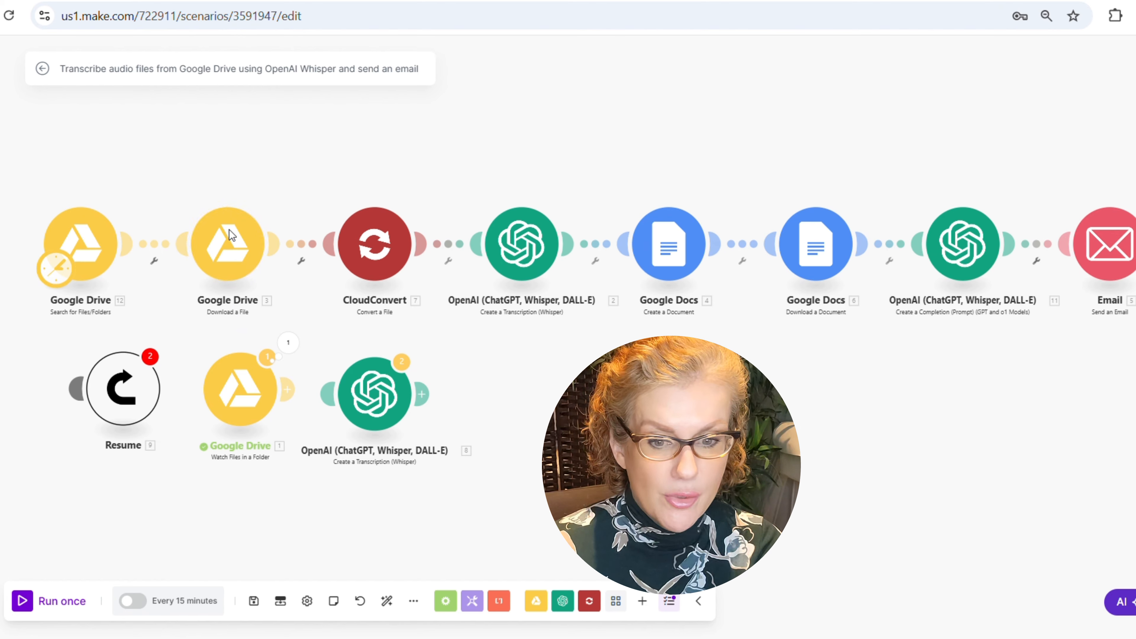
left_click(231, 260)
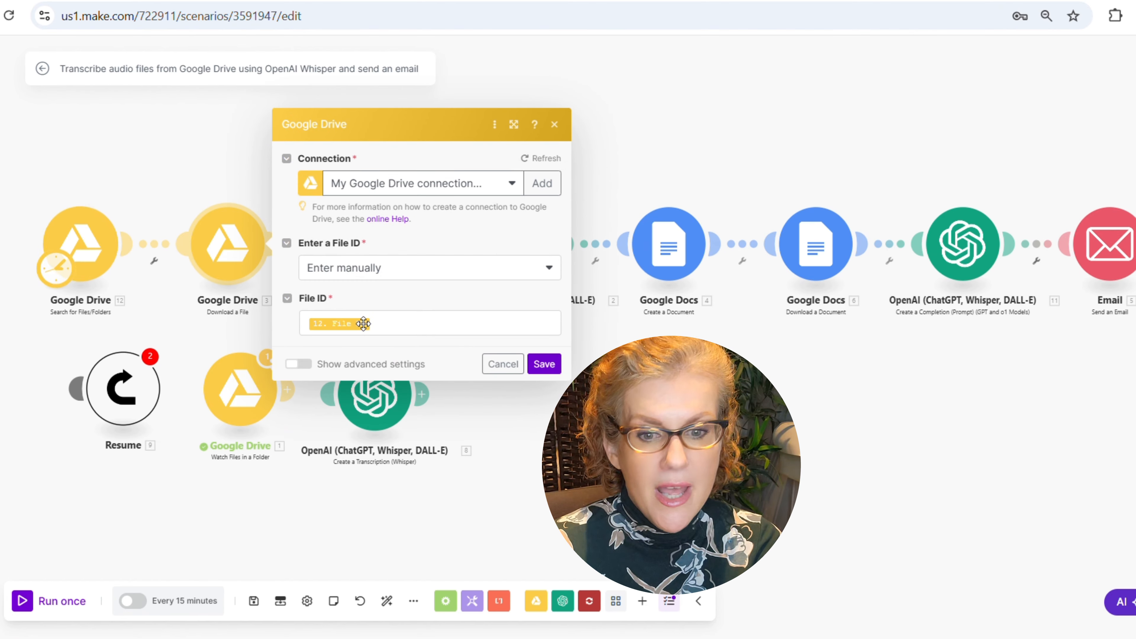
left_click(488, 364)
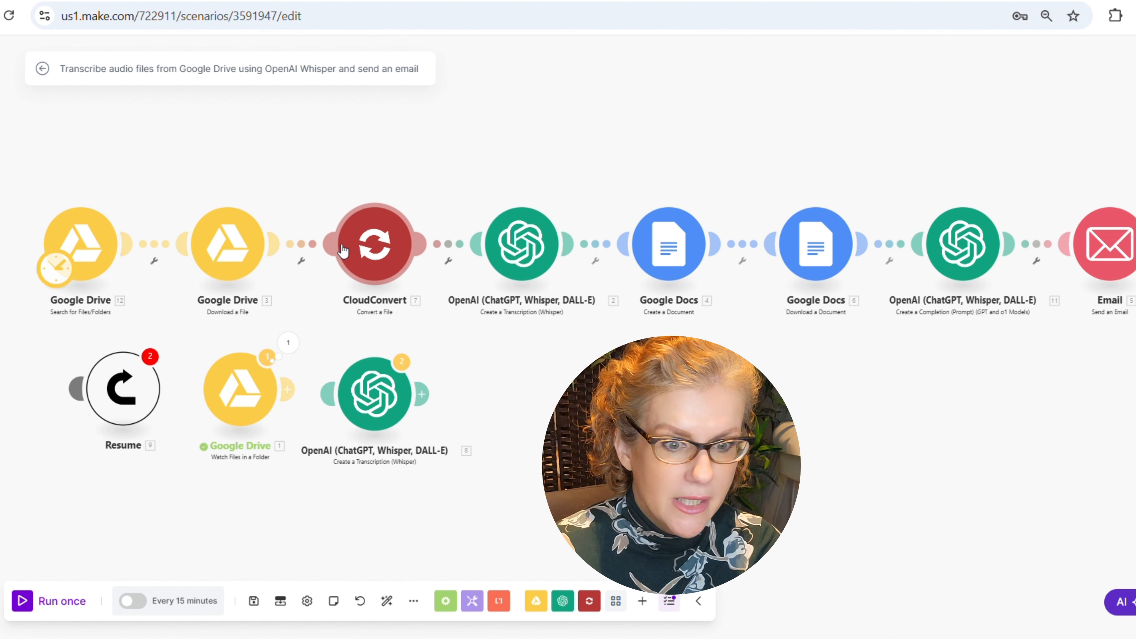
left_click(519, 240)
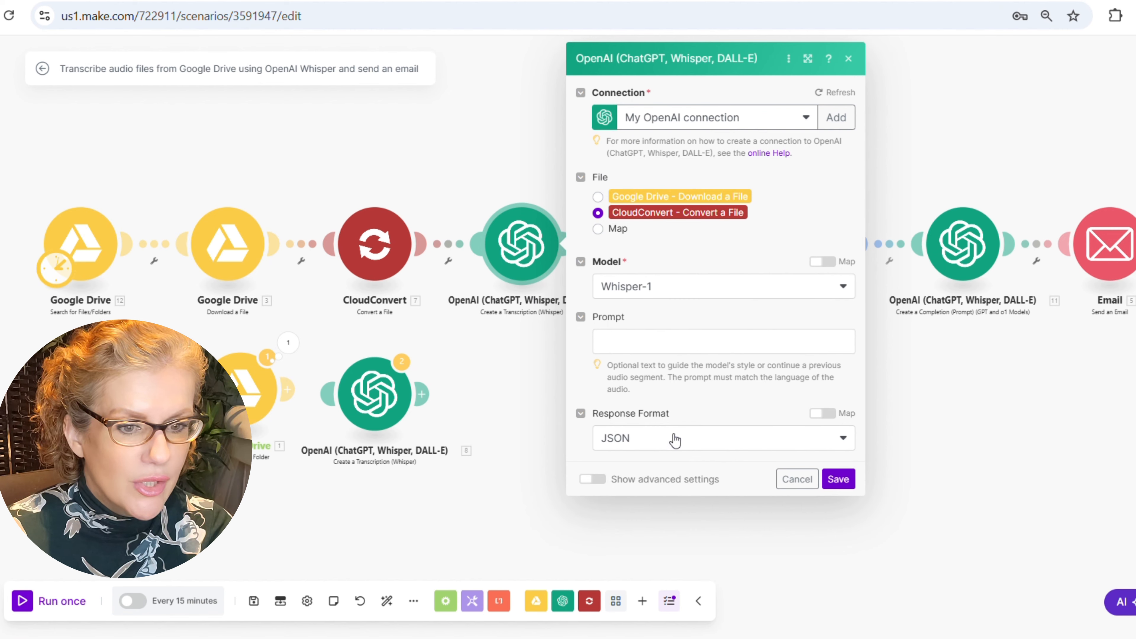
left_click(796, 480)
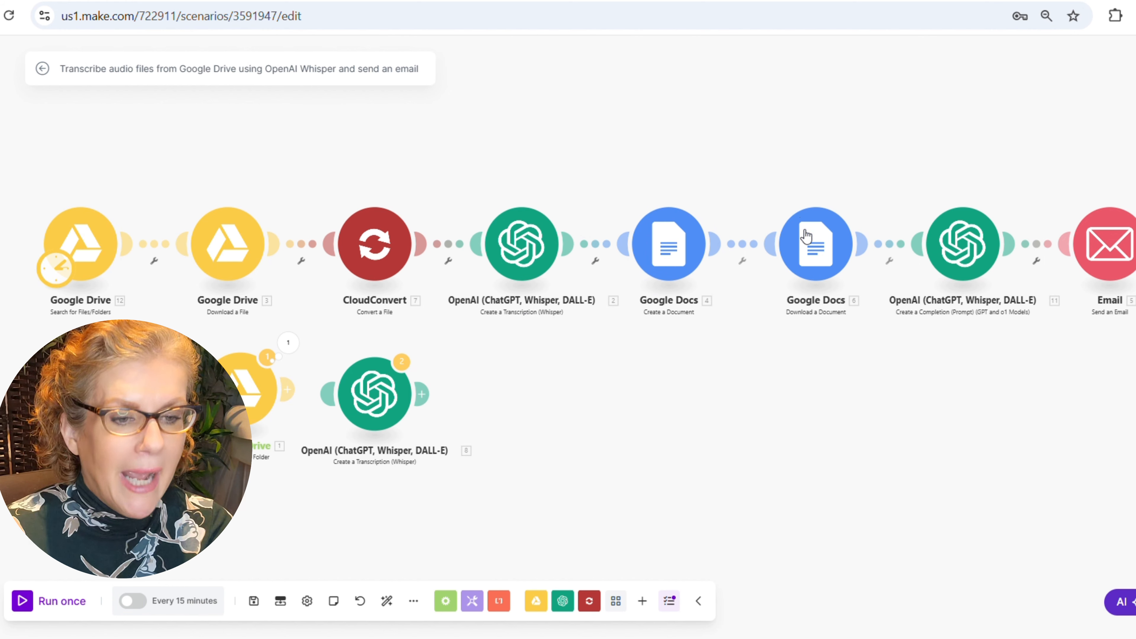
left_click_drag(873, 370, 738, 368)
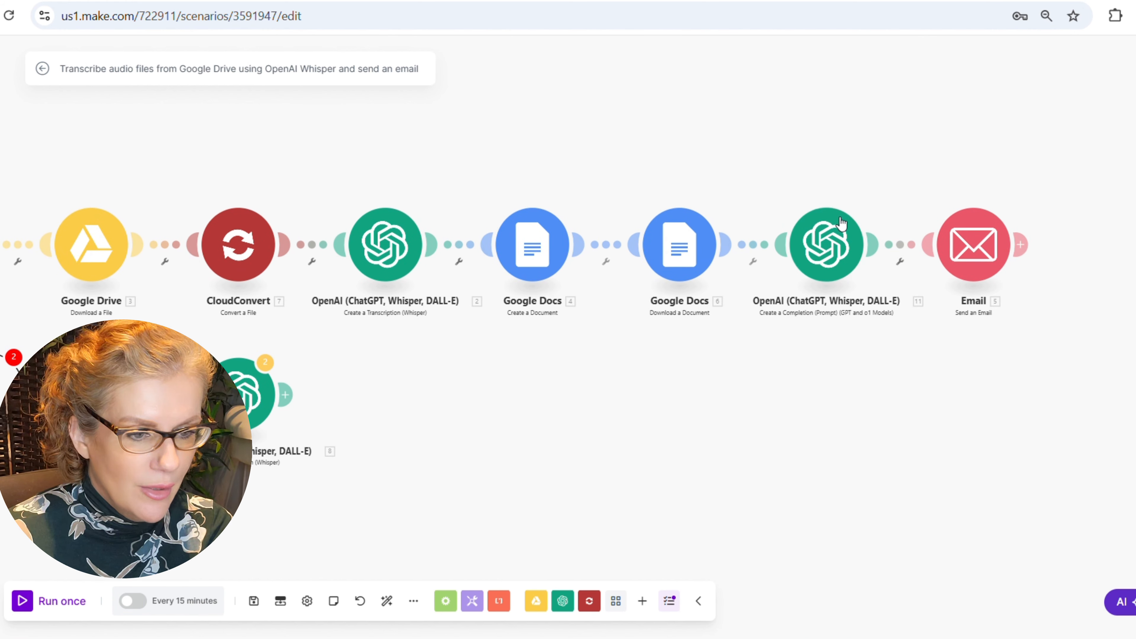
left_click(828, 265)
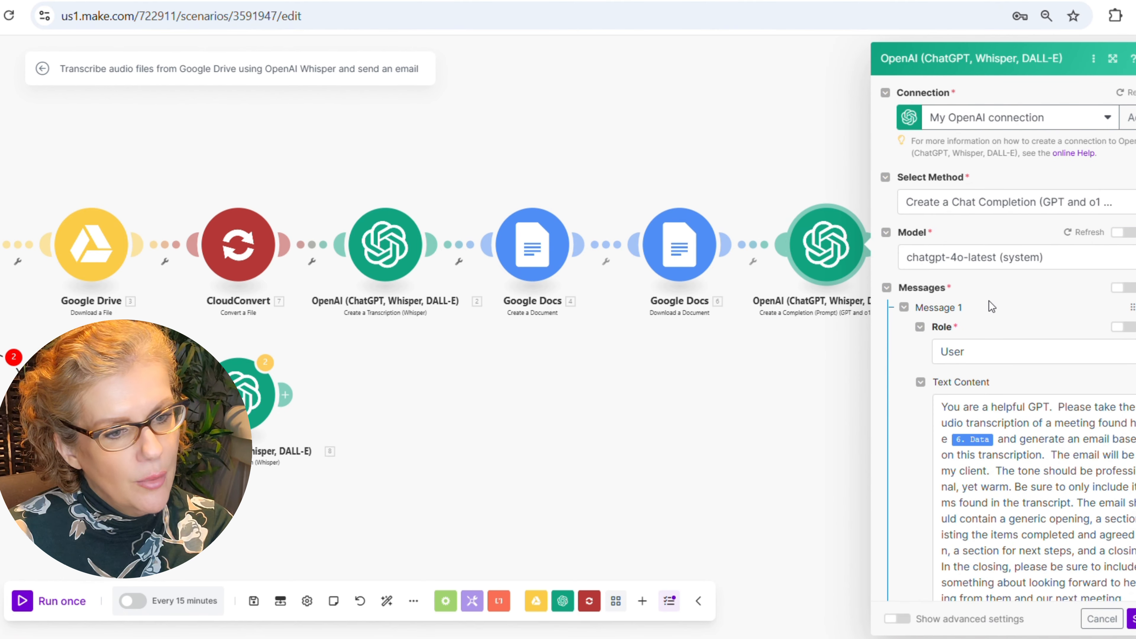
scroll(990, 310, "down", 2)
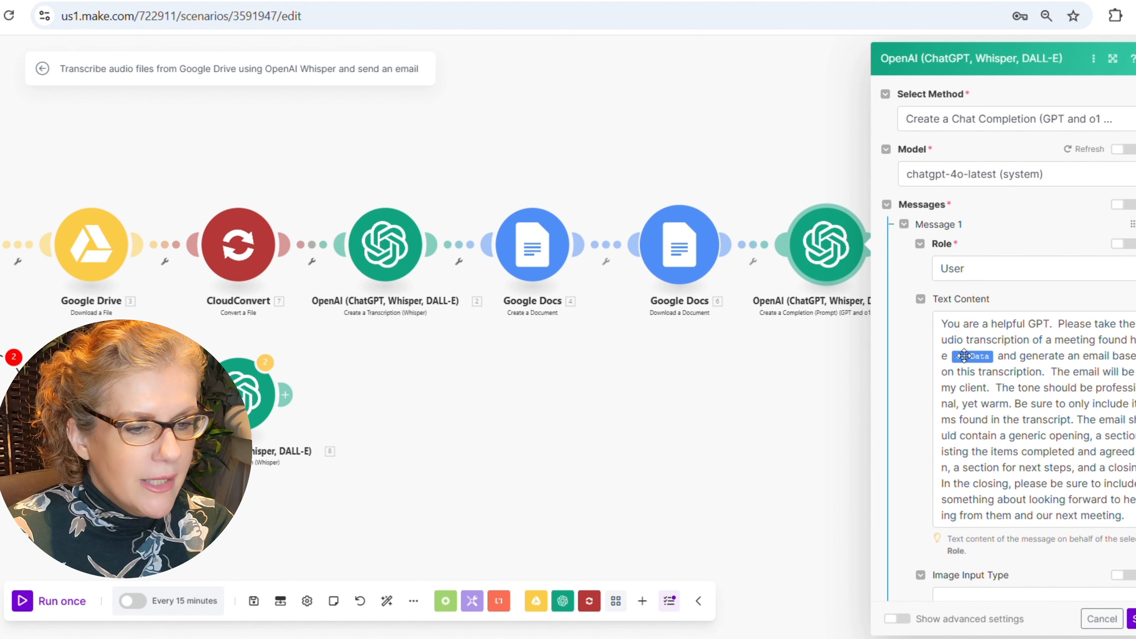
left_click(957, 363)
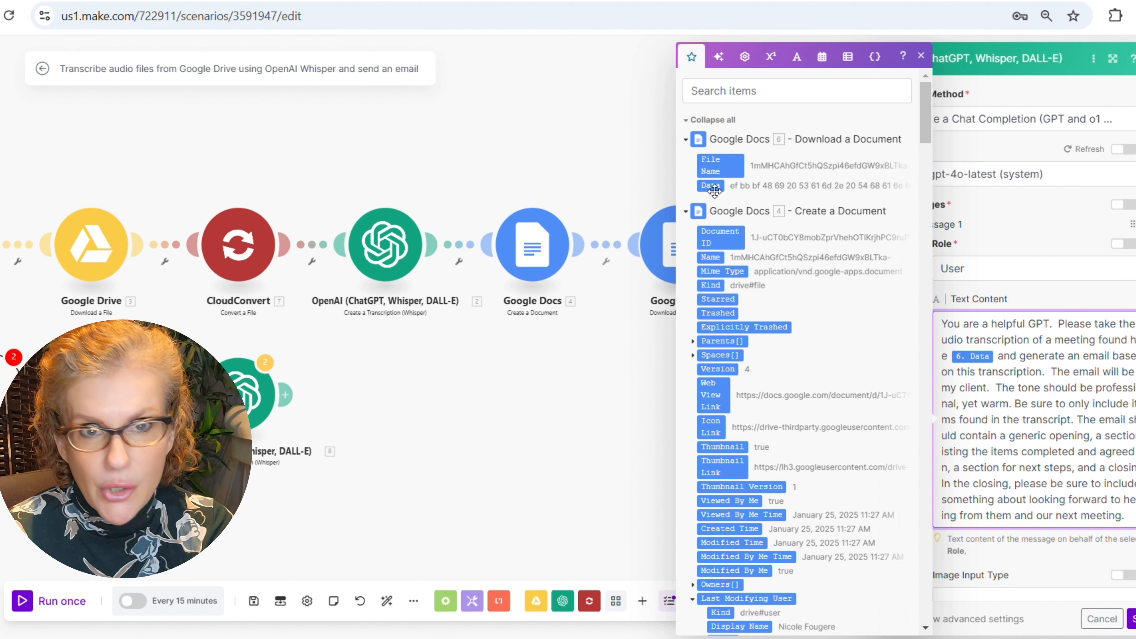
left_click(920, 56)
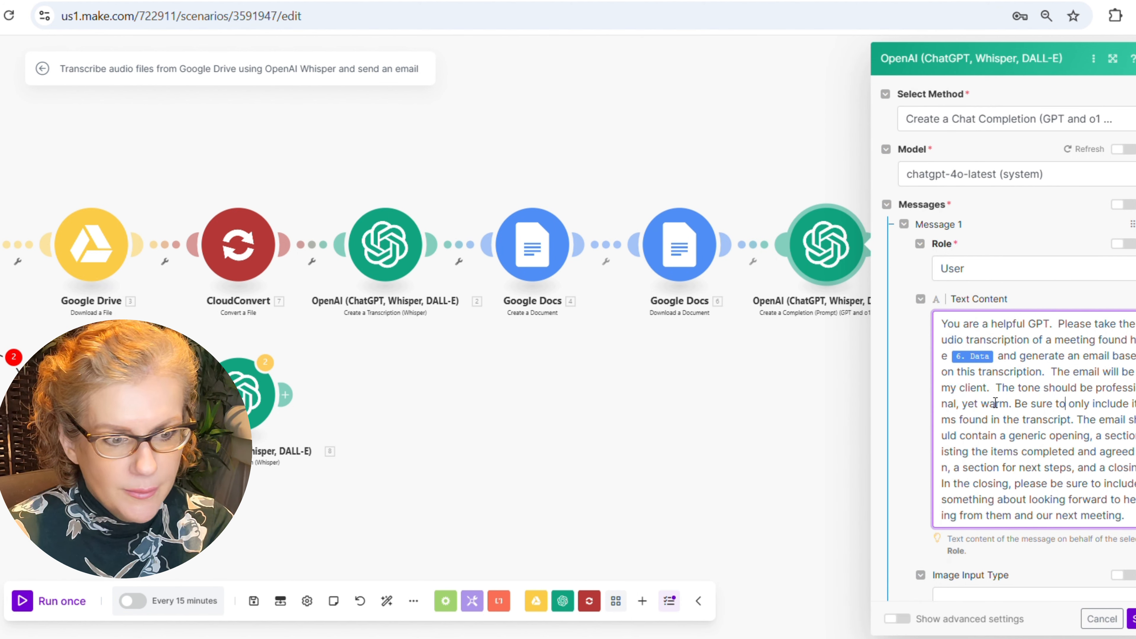
left_click(1132, 619)
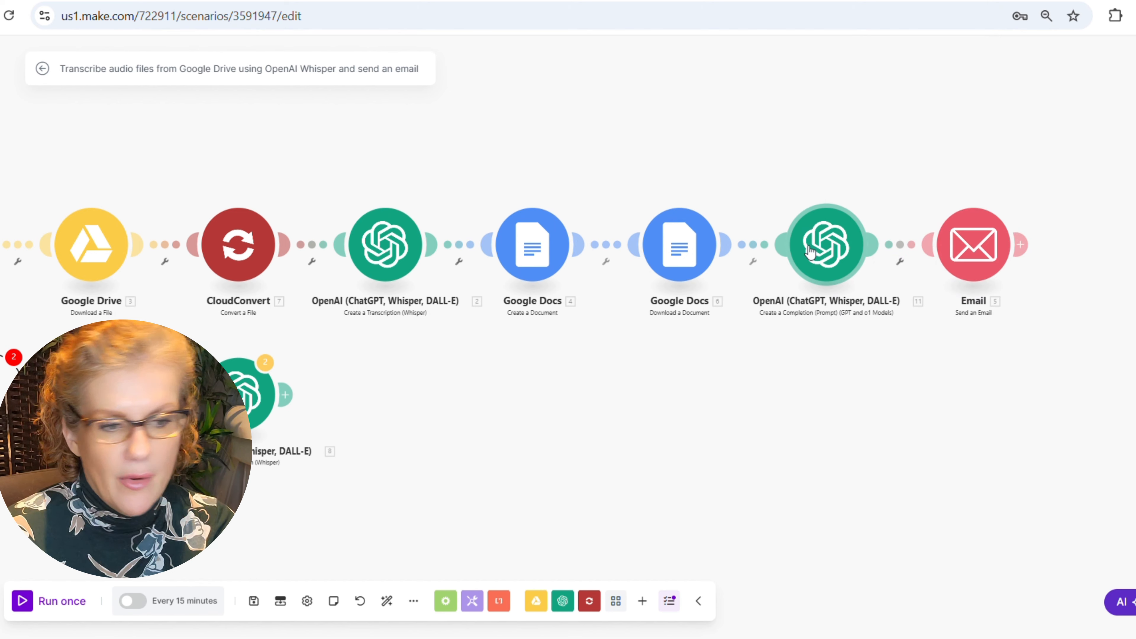
- Delete Email address 2 so the Email module has a single recipient
left_click(965, 256)
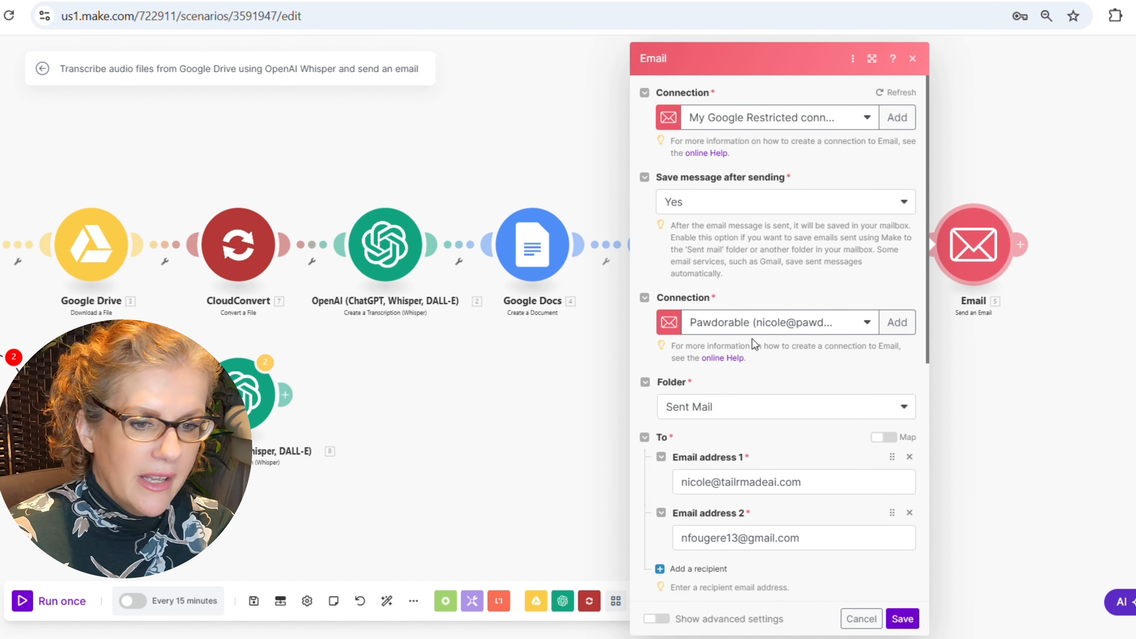
left_click(910, 512)
left_click(1025, 384)
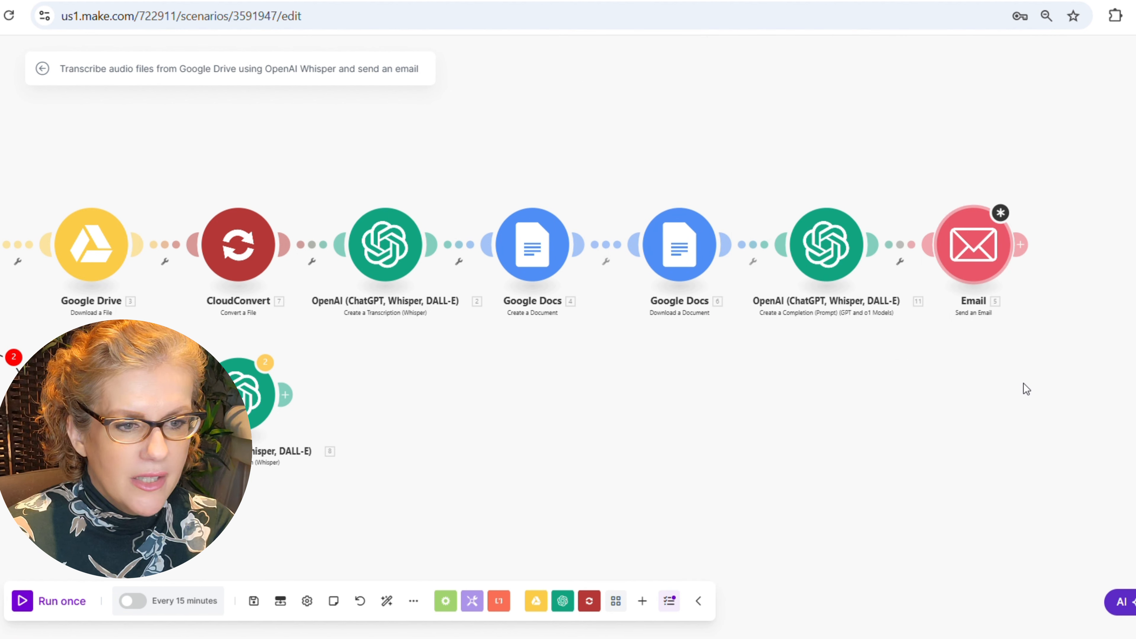
- Check the Email module sends the ChatGPT Result as content with the Google Doc attached
left_click(973, 250)
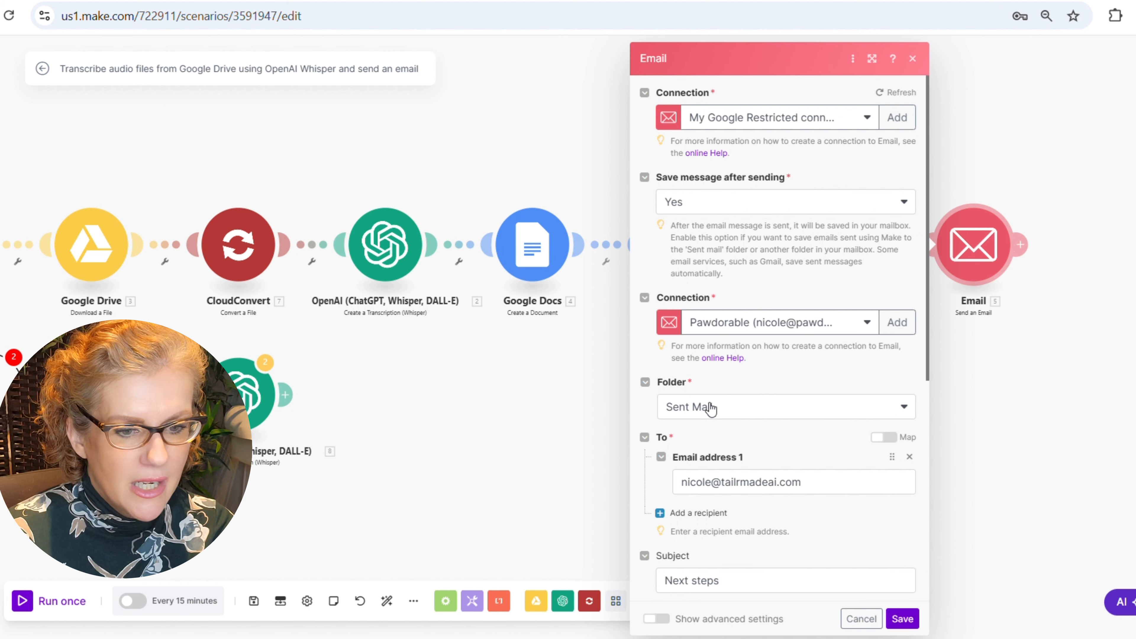
scroll(787, 224, "down", 5)
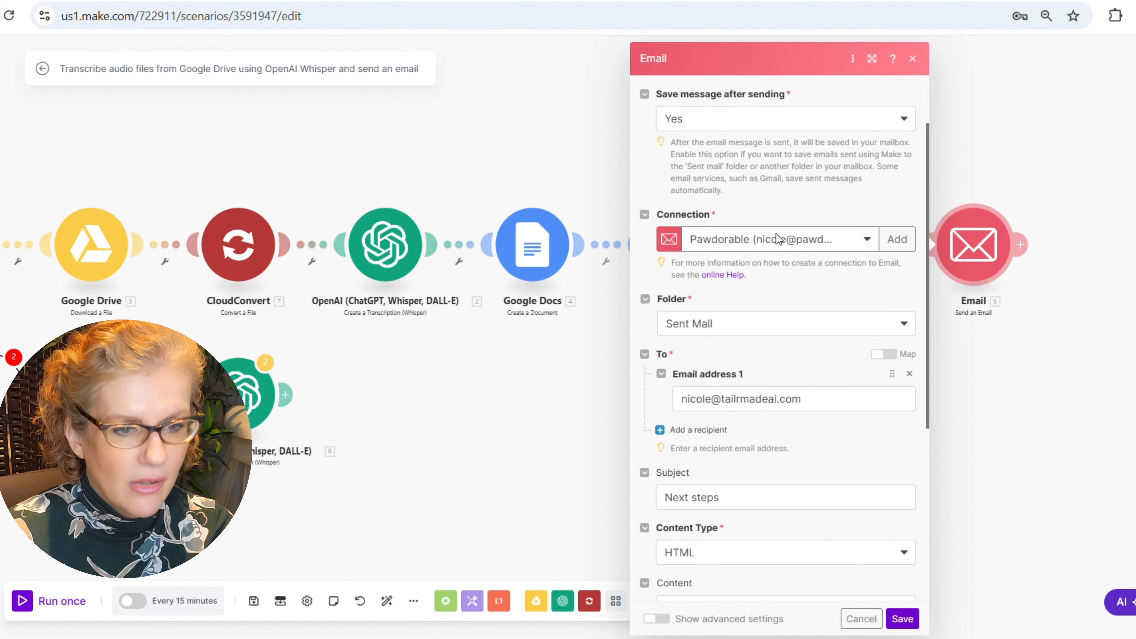
scroll(755, 312, "down", 3)
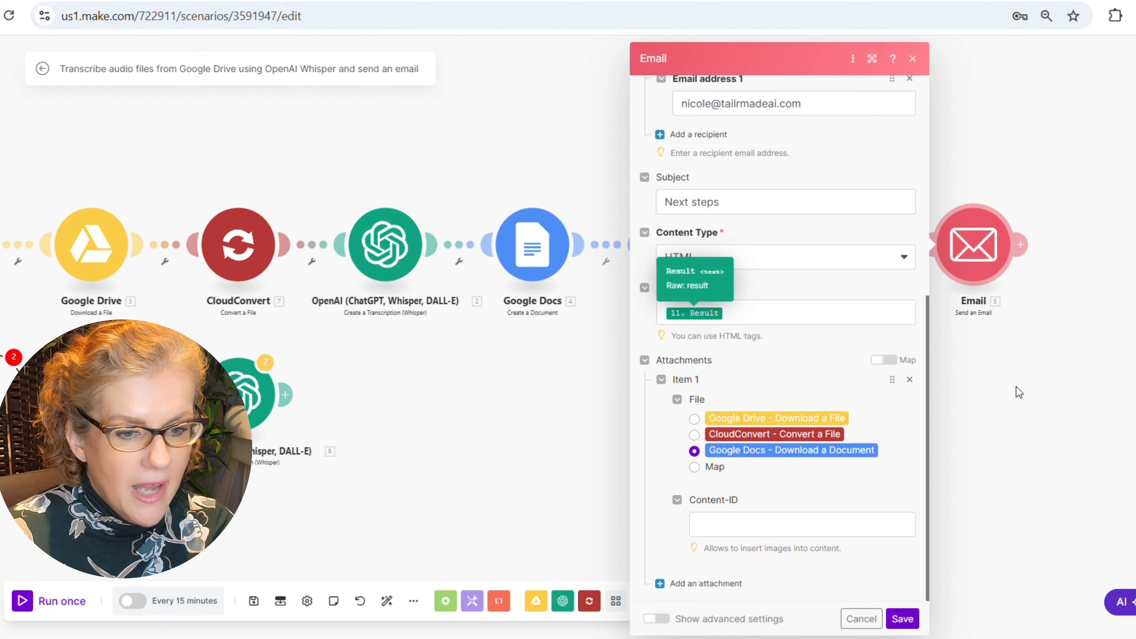
left_click_drag(1024, 393, 904, 397)
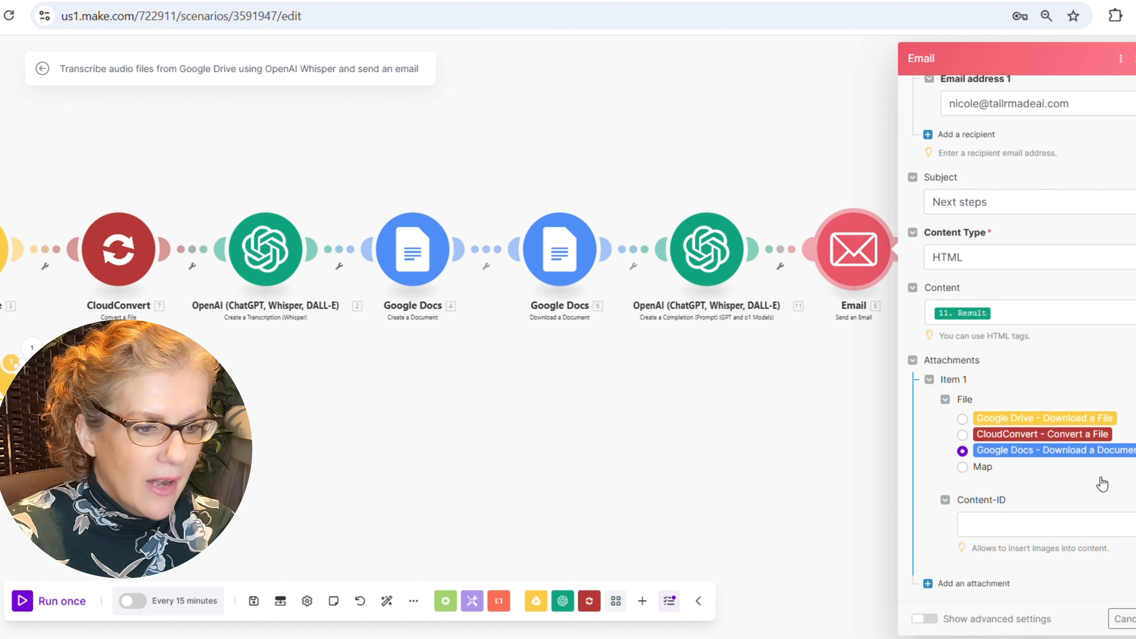
left_click(1133, 618)
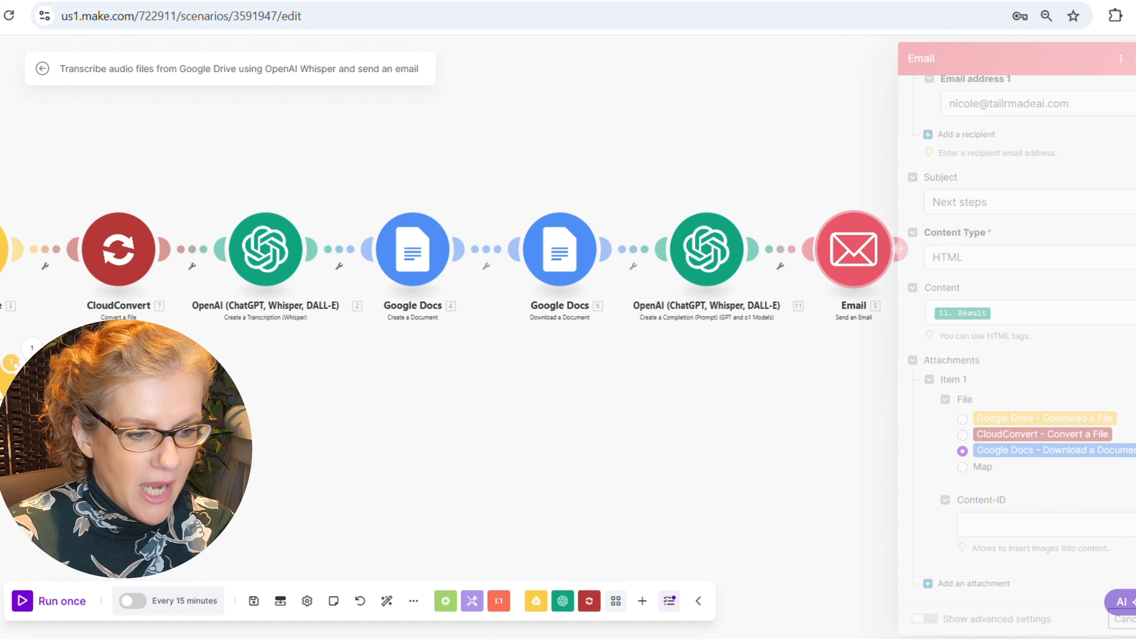
left_click_drag(715, 425, 976, 415)
left_click_drag(755, 407, 750, 407)
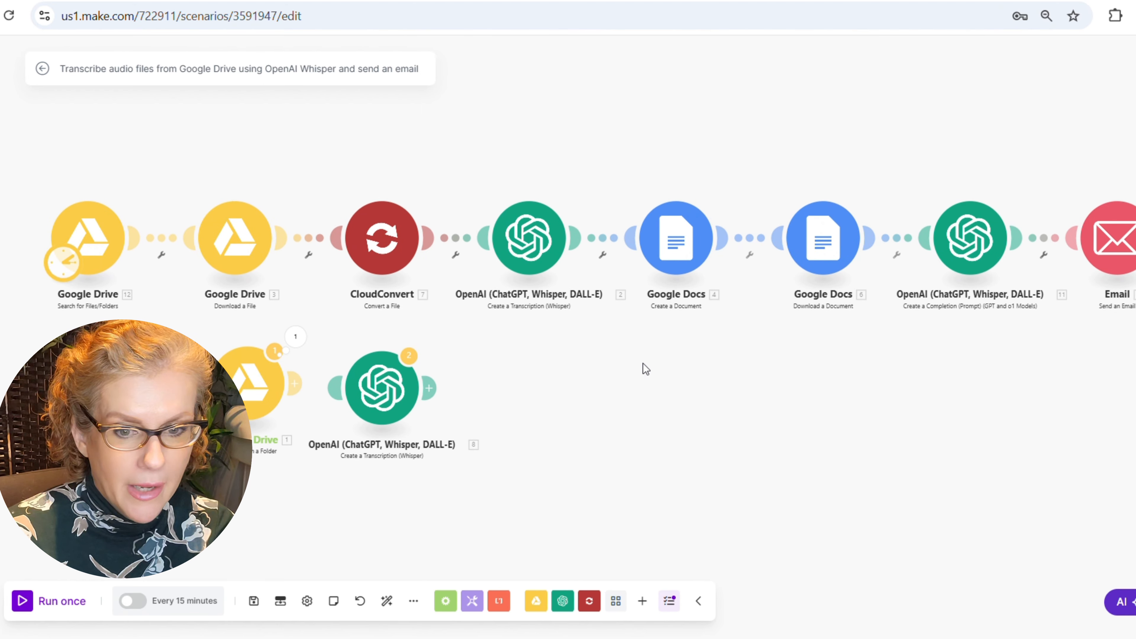
- Run the scenario once to send the 'Next steps' email with the .txt transcript attached
left_click(63, 601)
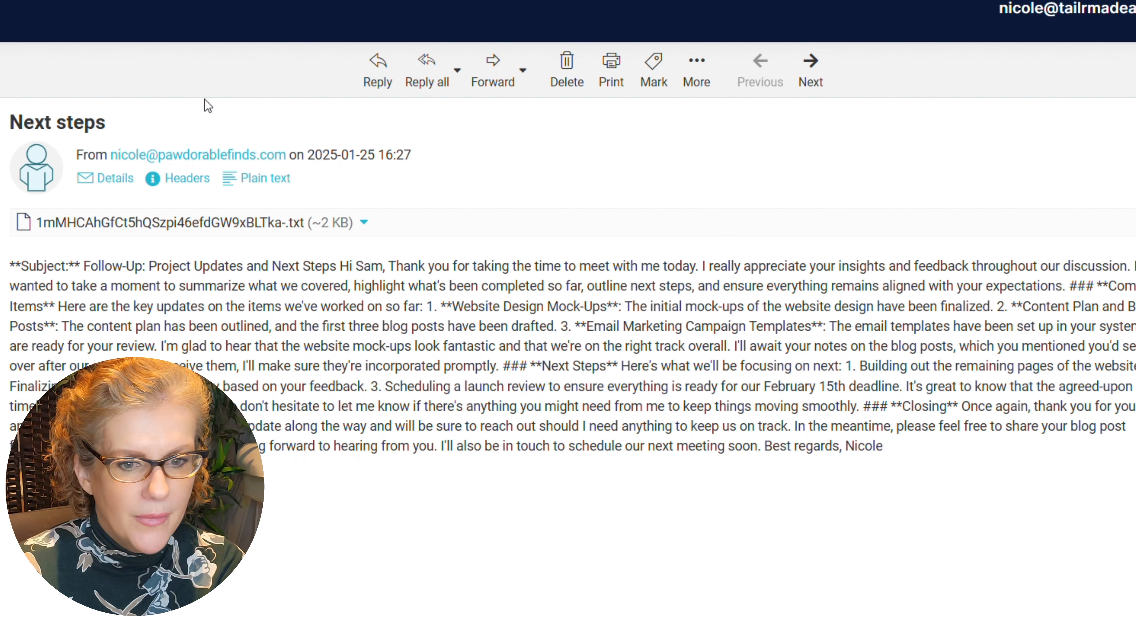
left_click(812, 79)
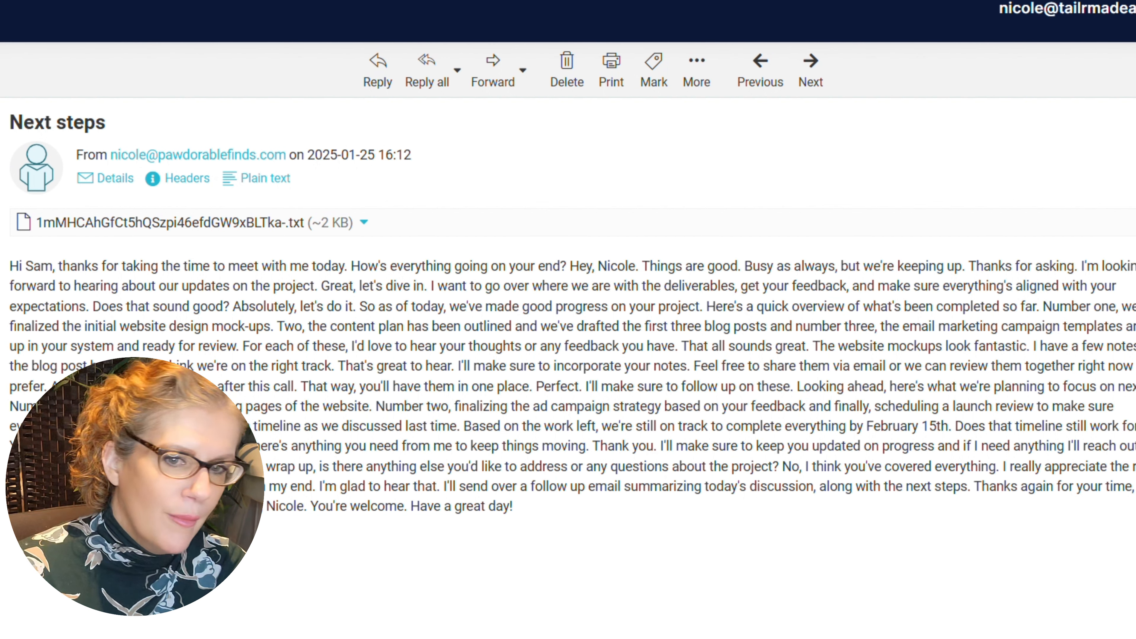
left_click(760, 71)
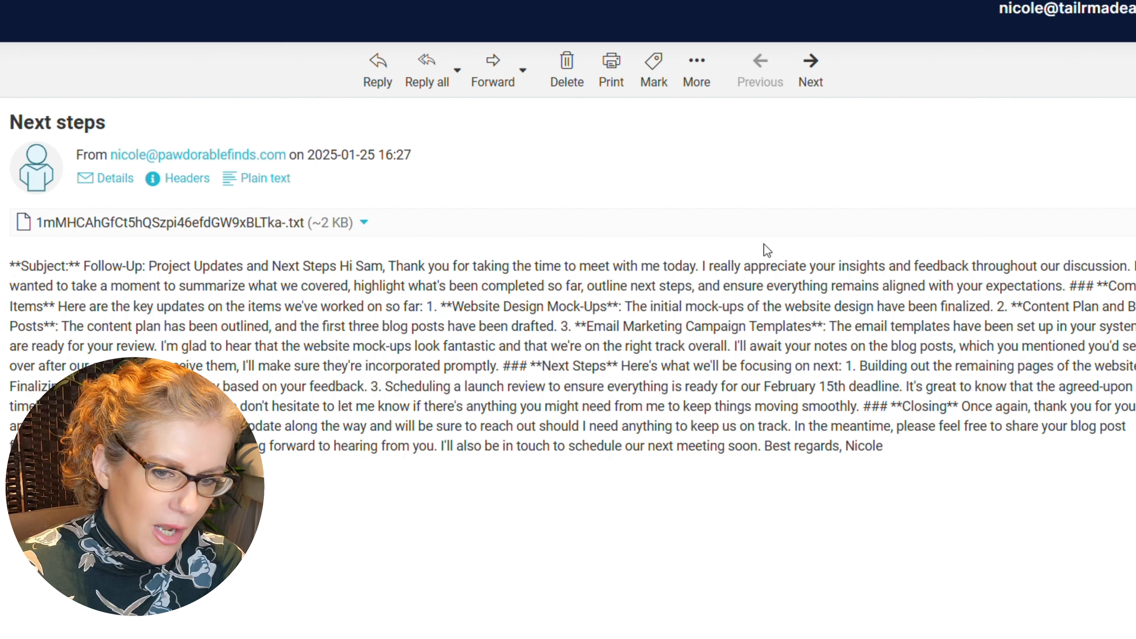